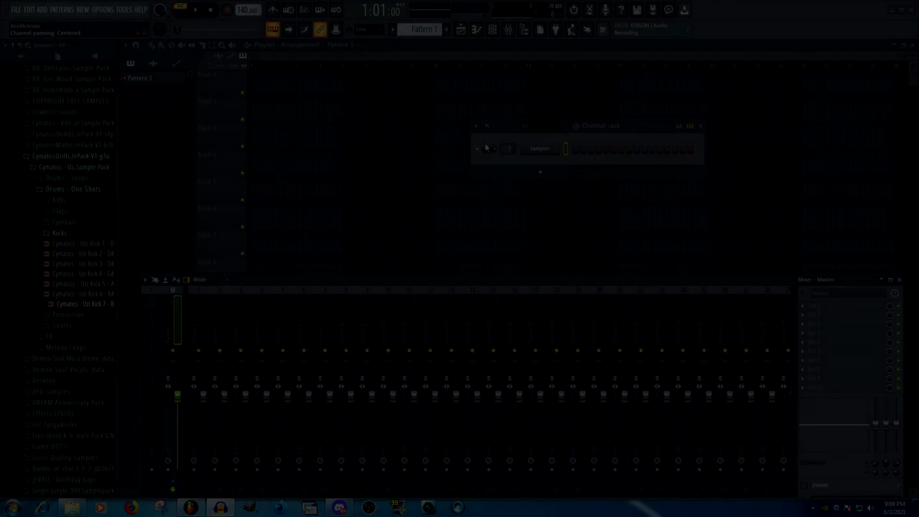
Add a Synth1 VSTi channel to the channel rack and delete the default Sampler channel
{"action": "left_click", "coordinate": [539, 170]}
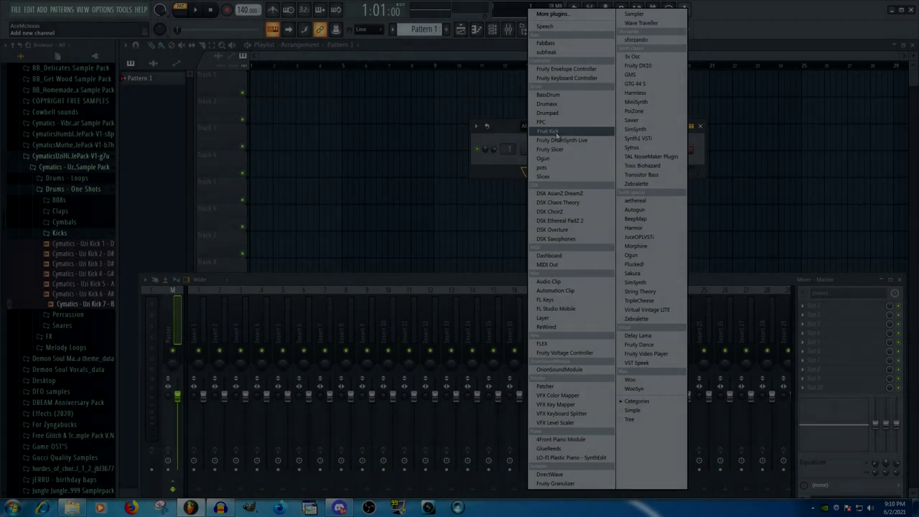
{"action": "left_click", "coordinate": [650, 141]}
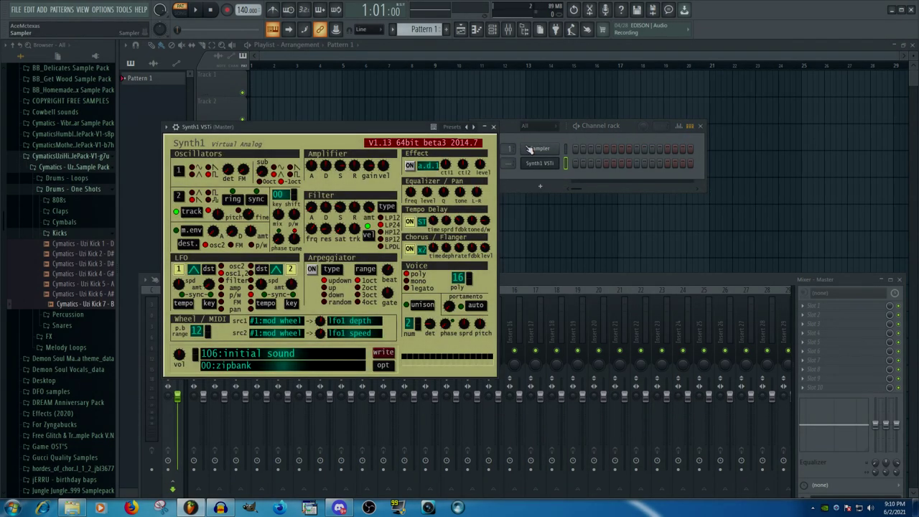
{"action": "right_click", "coordinate": [530, 149]}
{"action": "left_click", "coordinate": [583, 242]}
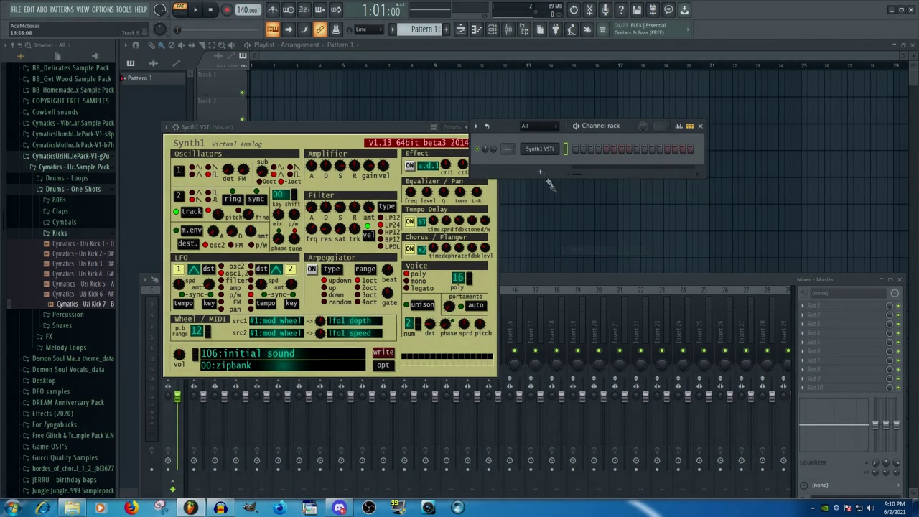
Move the channel rack and Synth1 window apart and add a 3x Osc channel
{"action": "left_click", "coordinate": [540, 171]}
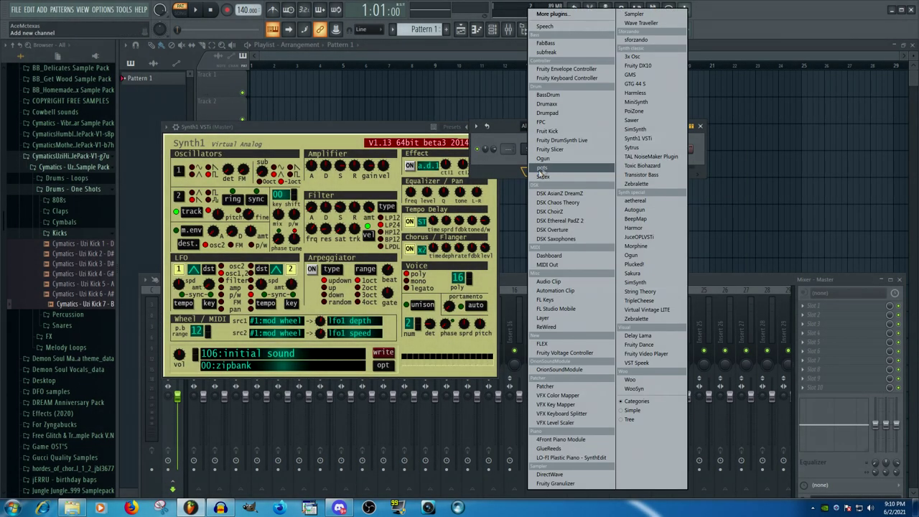
{"action": "left_click", "coordinate": [656, 59]}
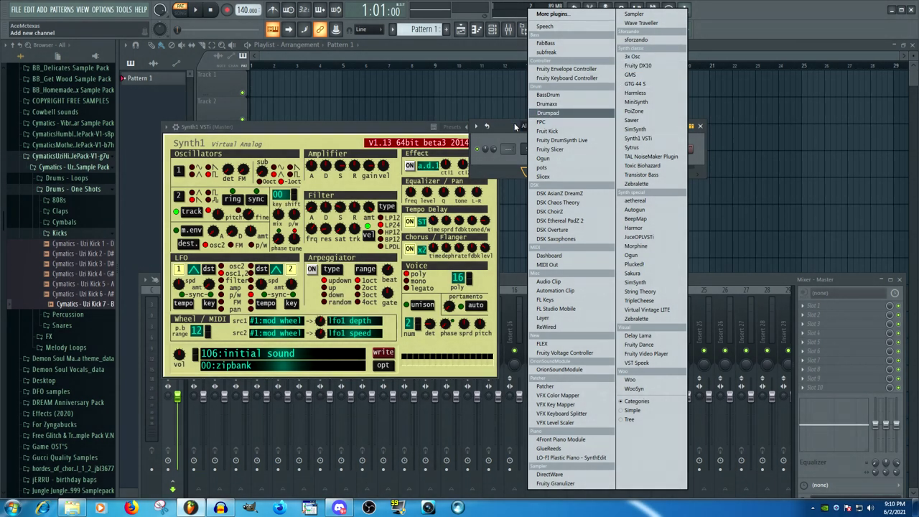
{"action": "left_click_drag", "start_coordinate": [517, 129], "coordinate": [605, 86]}
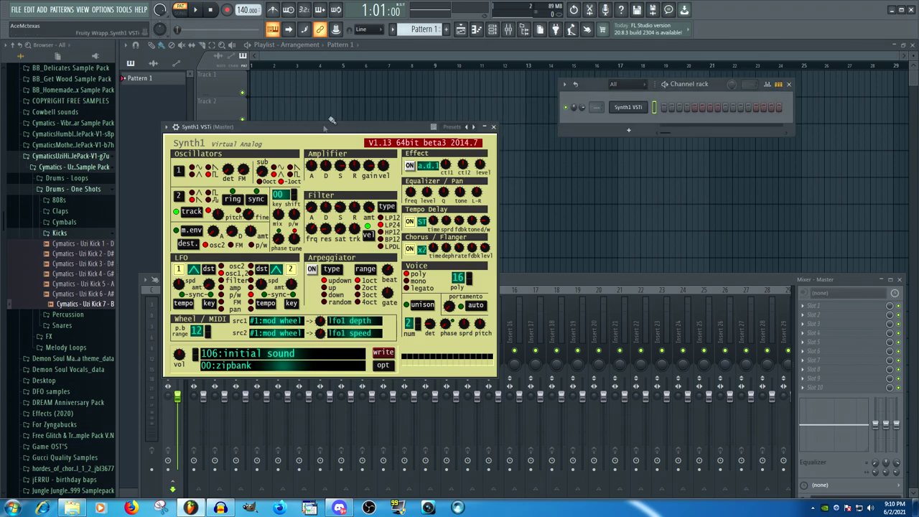
{"action": "left_click_drag", "start_coordinate": [329, 132], "coordinate": [349, 83]}
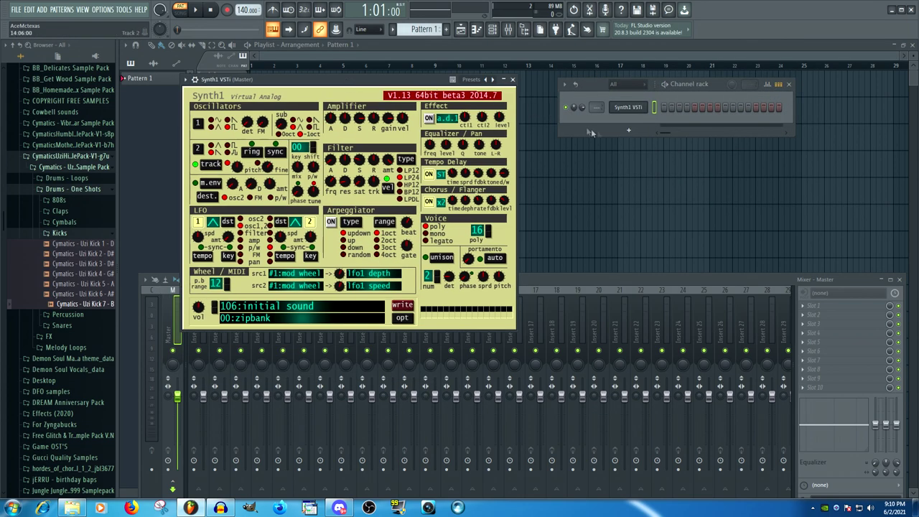
{"action": "left_click", "coordinate": [629, 131]}
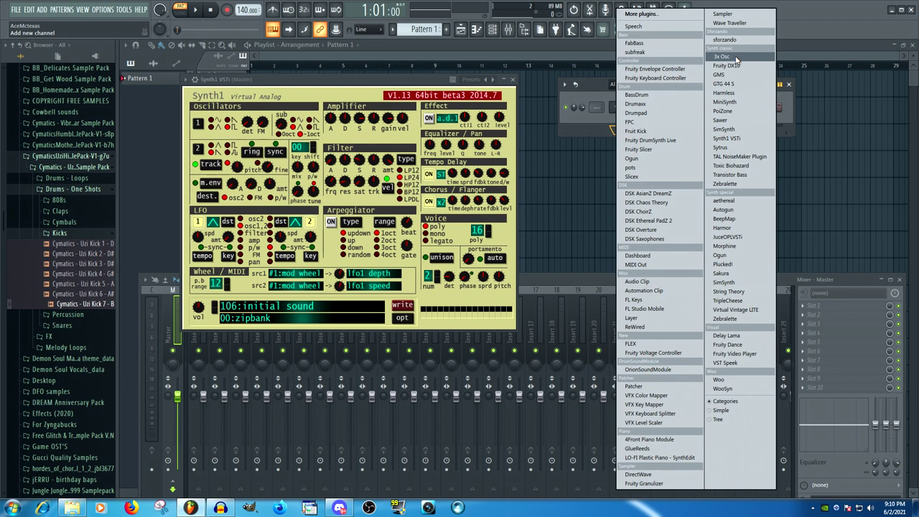
{"action": "left_click", "coordinate": [734, 58]}
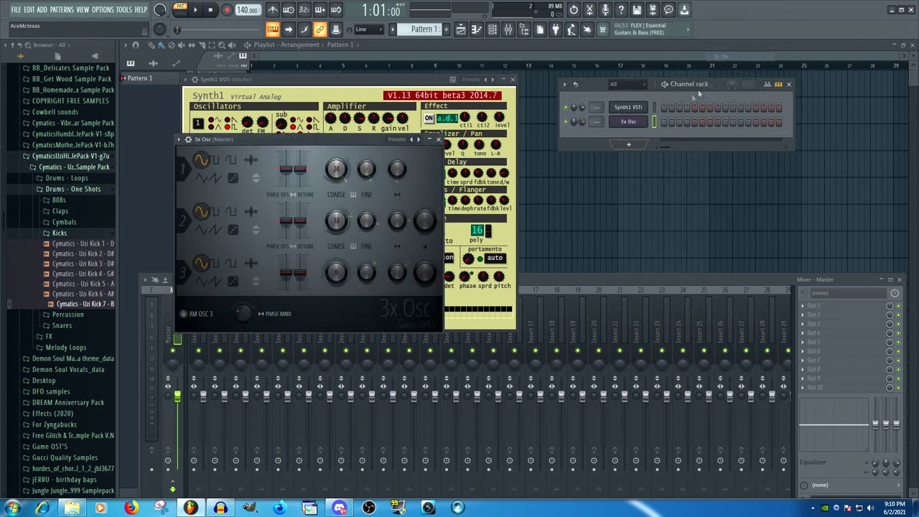
Add a GMS synthesizer channel below the 3x Osc channel
{"action": "left_click", "coordinate": [630, 146]}
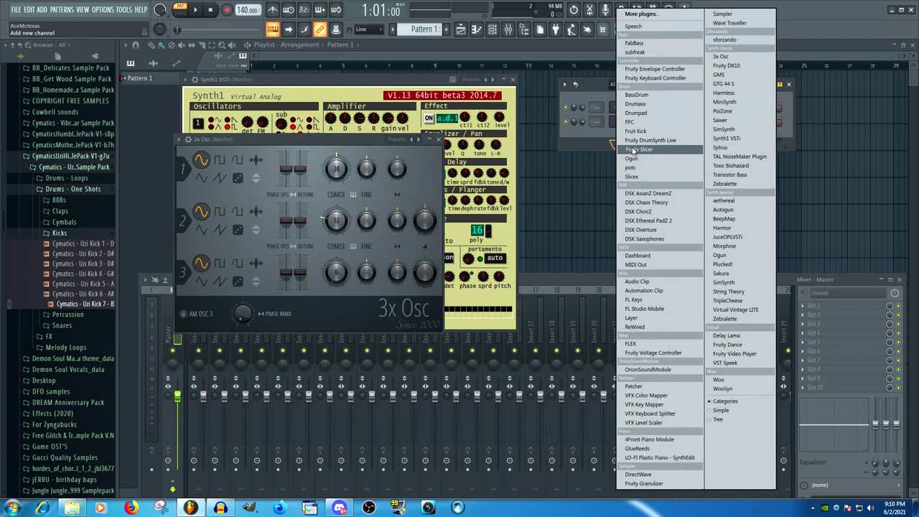
{"action": "left_click", "coordinate": [592, 88]}
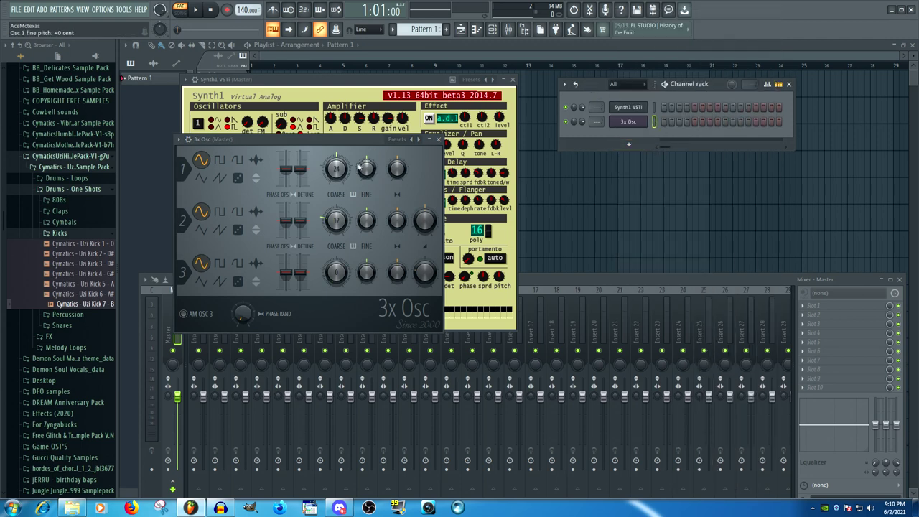
{"action": "left_click", "coordinate": [638, 124]}
{"action": "left_click", "coordinate": [629, 145]}
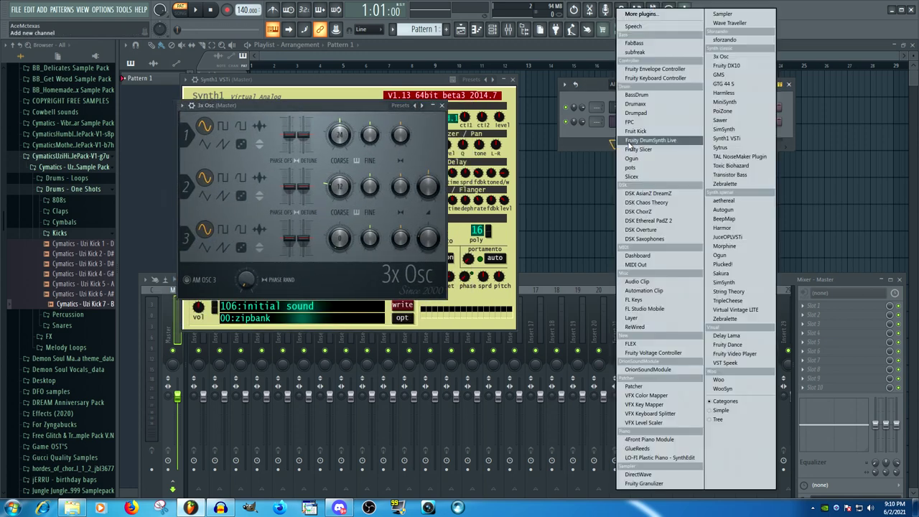
{"action": "left_click", "coordinate": [740, 66]}
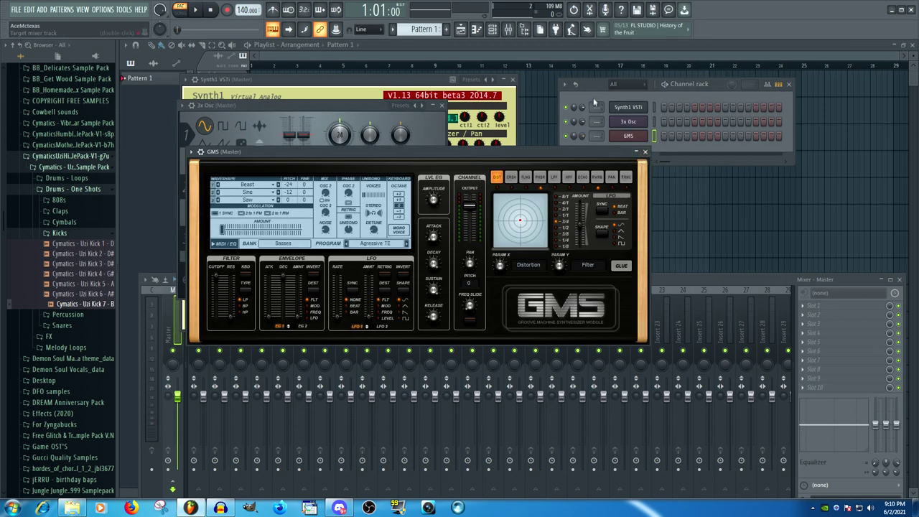
Add a Zebralette synthesizer channel below the GMS channel
{"action": "left_click", "coordinate": [625, 155]}
{"action": "left_click", "coordinate": [631, 151]}
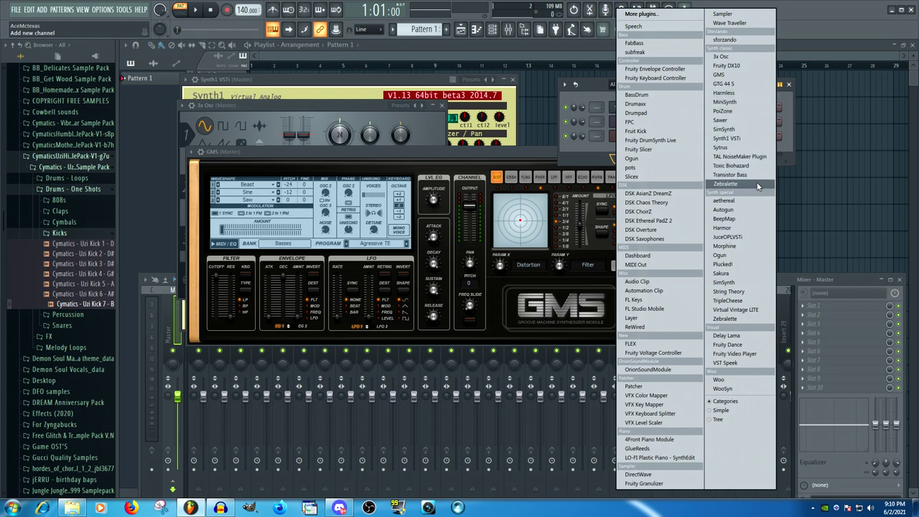
{"action": "left_click", "coordinate": [757, 184]}
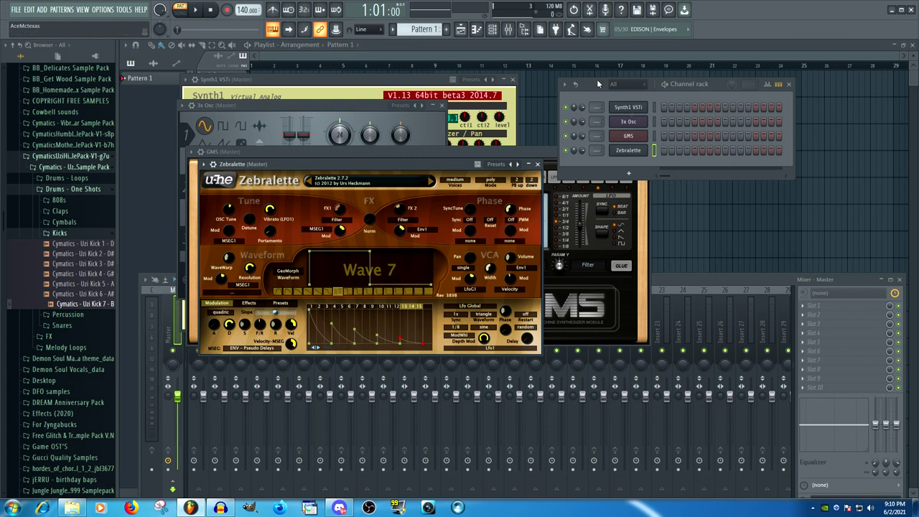
Spread out the channel rack and the Zebralette, GMS, 3x Osc and Synth1 windows so each can be reached
{"action": "left_click_drag", "start_coordinate": [611, 84], "coordinate": [711, 120]}
{"action": "left_click_drag", "start_coordinate": [452, 161], "coordinate": [369, 272]}
{"action": "left_click_drag", "start_coordinate": [458, 151], "coordinate": [393, 258]}
{"action": "left_click_drag", "start_coordinate": [335, 112], "coordinate": [589, 158]}
{"action": "left_click_drag", "start_coordinate": [370, 76], "coordinate": [329, 93]}
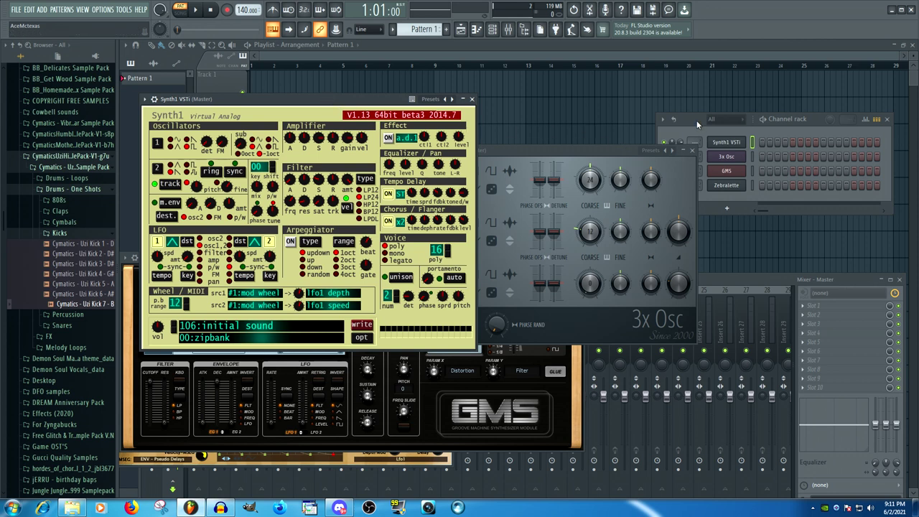
{"action": "left_click_drag", "start_coordinate": [697, 120], "coordinate": [628, 105]}
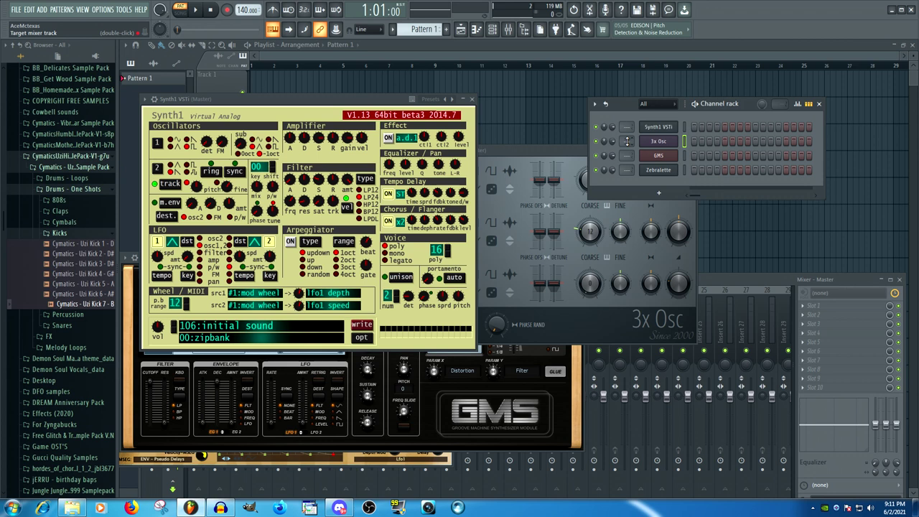
Route 3x Osc to mixer track 10, GMS to 11, Zebralette to 12 and Synth1 to 13
{"action": "left_click_drag", "start_coordinate": [627, 141], "coordinate": [627, 119]}
{"action": "left_click_drag", "start_coordinate": [628, 155], "coordinate": [628, 130]}
{"action": "left_click_drag", "start_coordinate": [627, 169], "coordinate": [627, 164]}
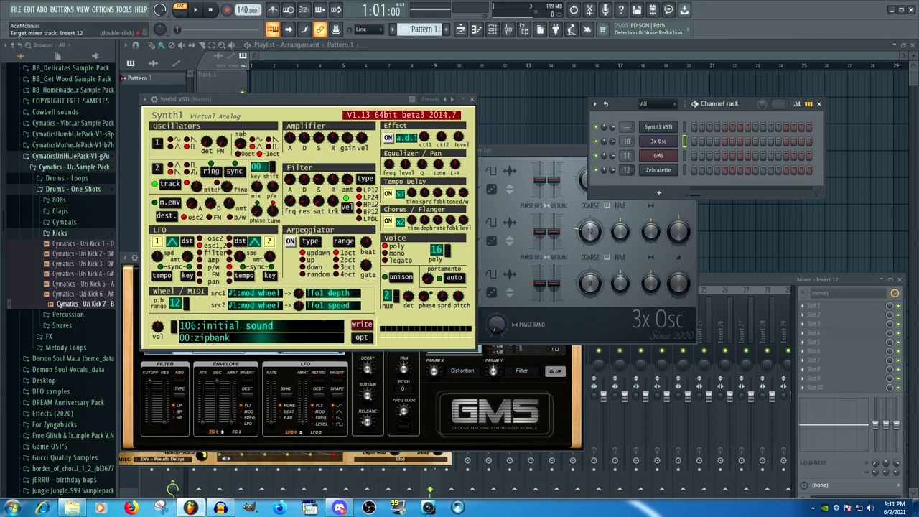
{"action": "left_click_drag", "start_coordinate": [627, 127], "coordinate": [627, 119]}
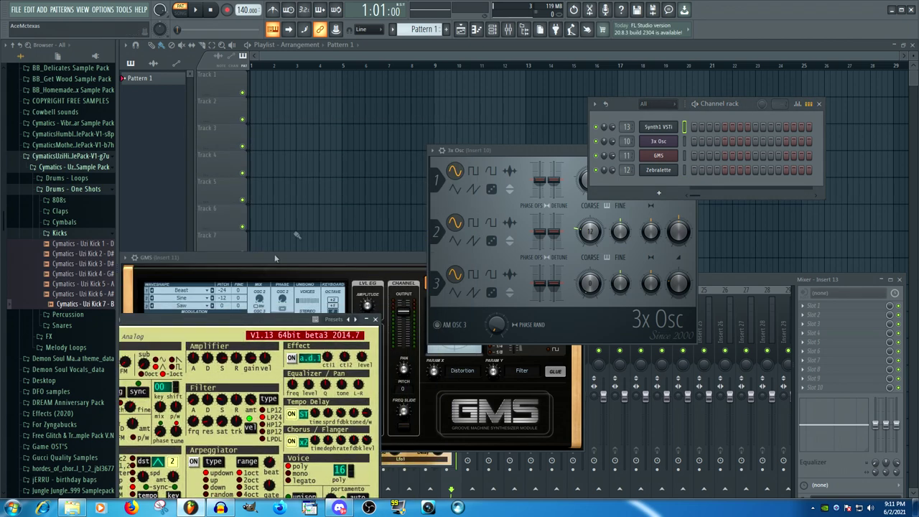
{"action": "left_click", "coordinate": [475, 169]}
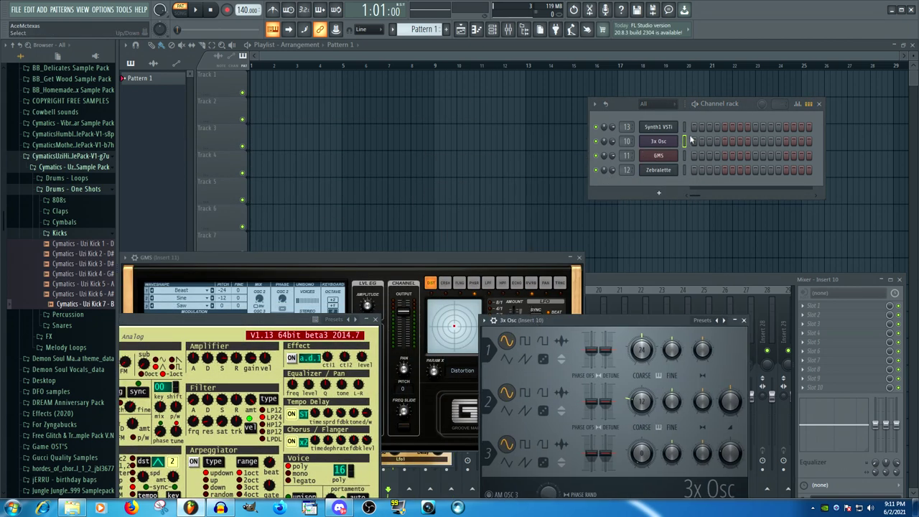
{"action": "right_click", "coordinate": [164, 78]}
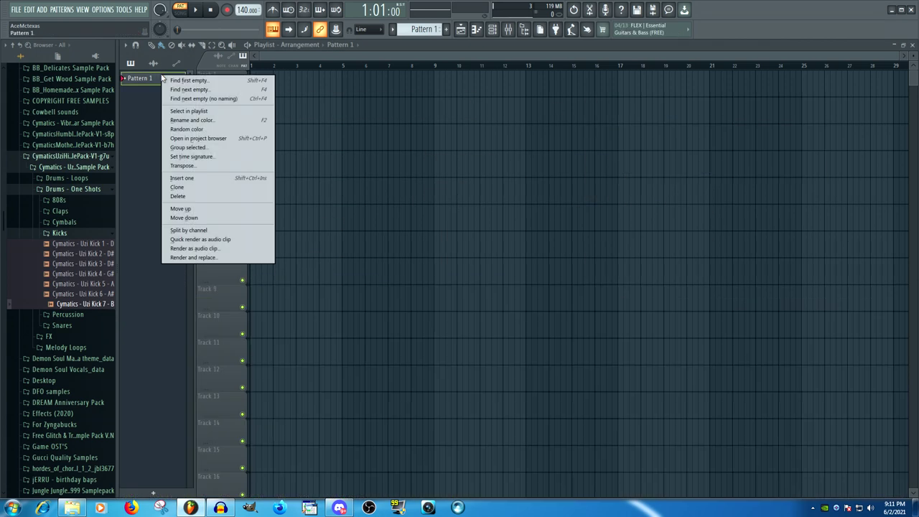
{"action": "left_click", "coordinate": [200, 122]}
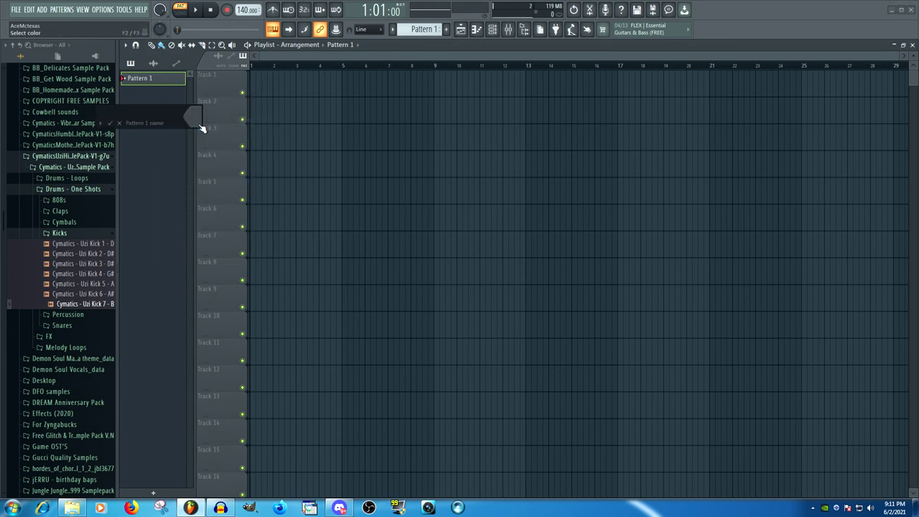
{"action": "left_click", "coordinate": [119, 123]}
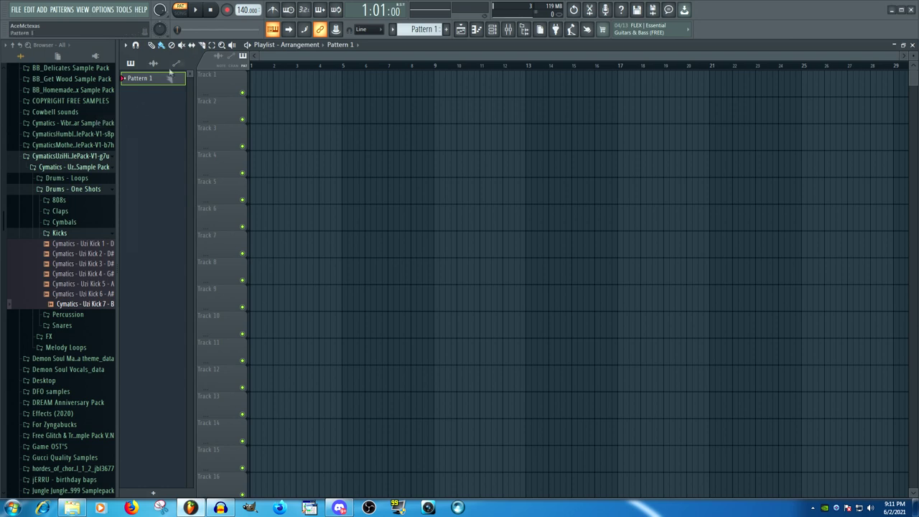
Rename Pattern 1 as ffggggggf
{"action": "right_click", "coordinate": [169, 79]}
{"action": "left_click", "coordinate": [185, 124]}
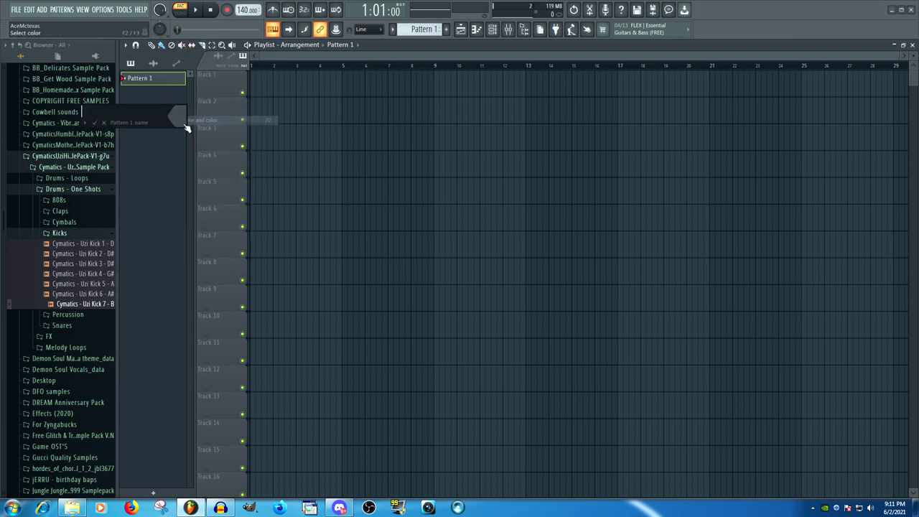
{"action": "type", "text": "ffgggggf"}
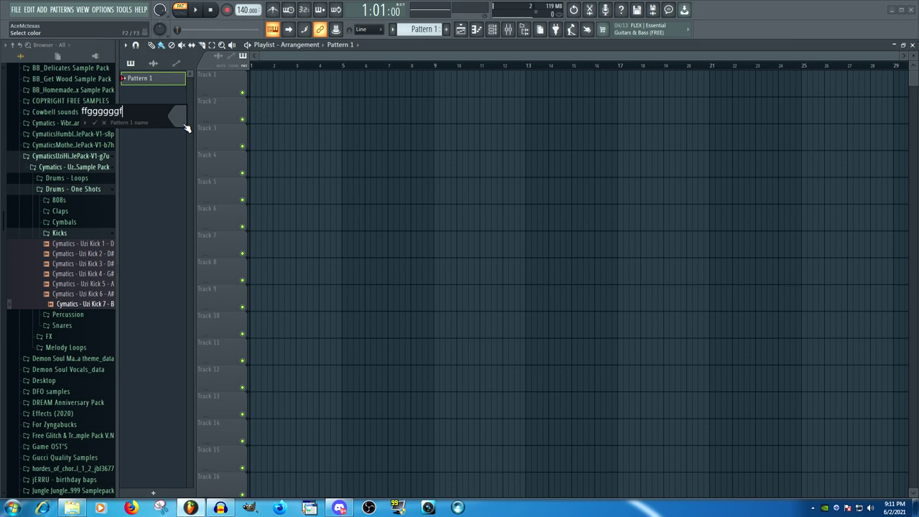
{"action": "key", "text": "Return"}
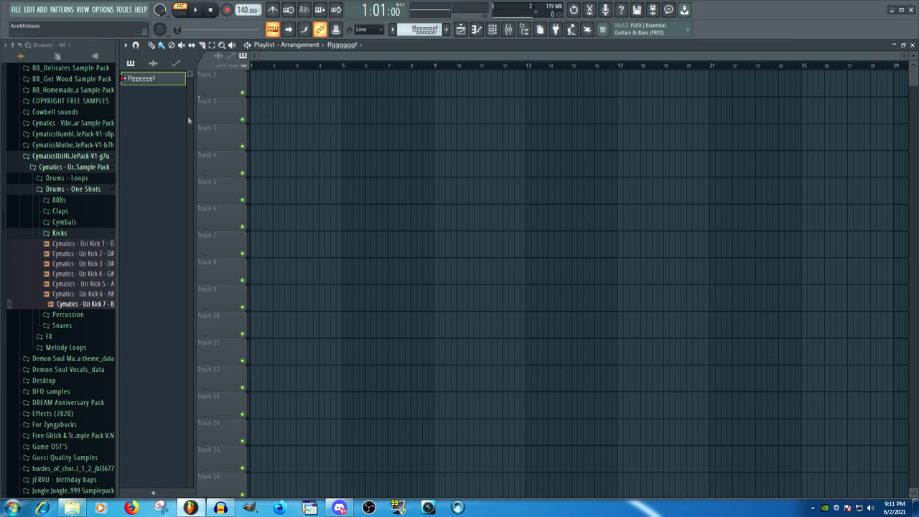
Add three patterns named ghdhgddfh, ljhkggcg and testwreretrey
{"action": "left_click", "coordinate": [450, 33]}
{"action": "type", "text": "ghdhgddfh"}
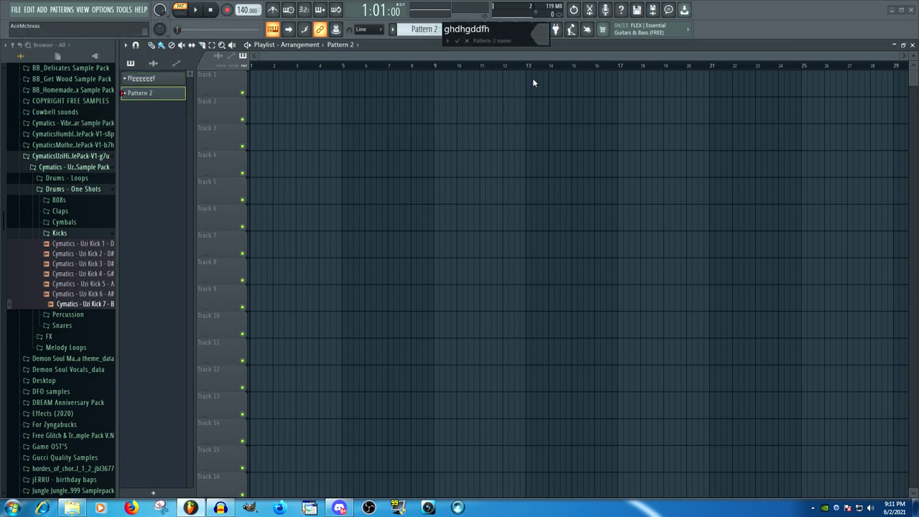
{"action": "key", "text": "Return"}
{"action": "left_click", "coordinate": [446, 30]}
{"action": "type", "text": "ljhkggcg"}
{"action": "key", "text": "Return"}
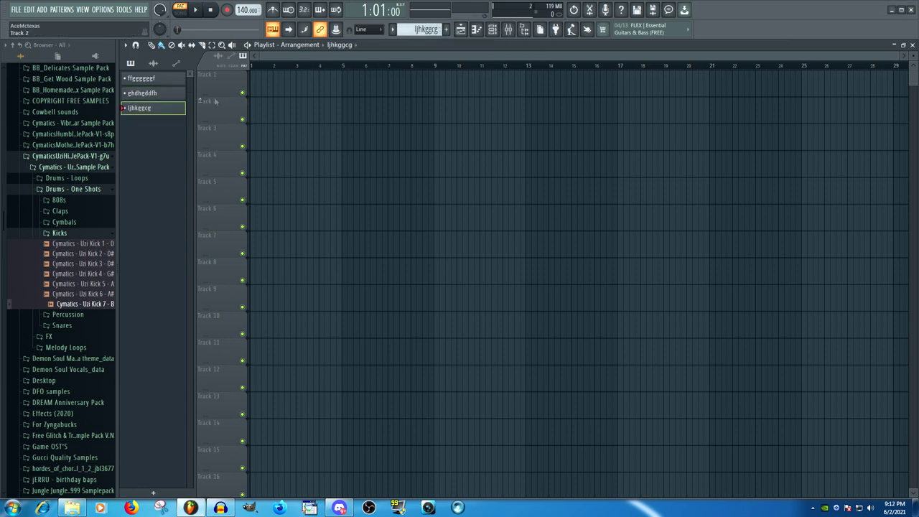
{"action": "left_click", "coordinate": [453, 32]}
{"action": "type", "text": "testwreretrey"}
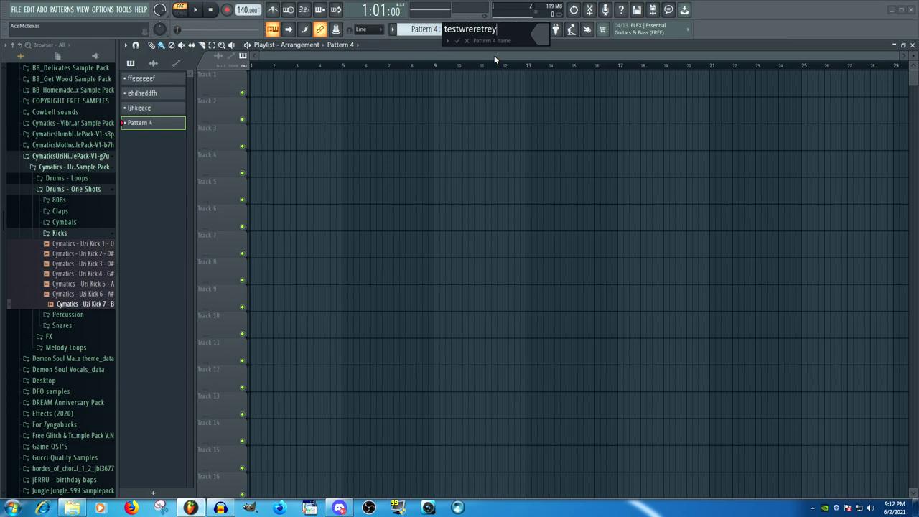
{"action": "key", "text": "Return"}
Record a live-played melody about 15 bars long into the pattern ffggggggf
{"action": "left_click", "coordinate": [492, 29]}
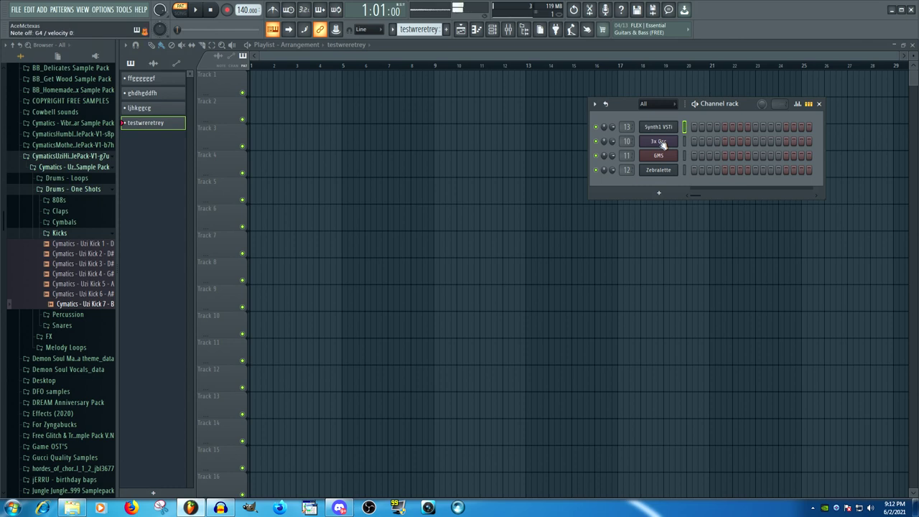
{"action": "left_click", "coordinate": [177, 81]}
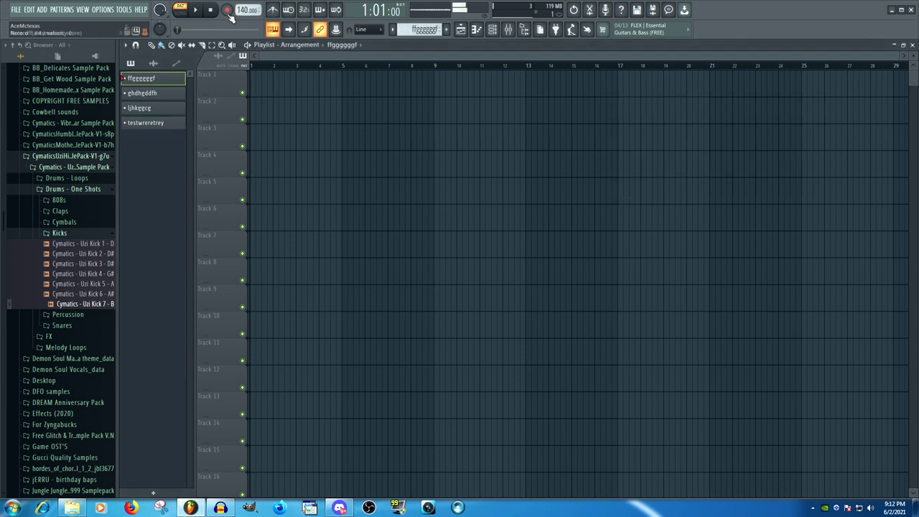
{"action": "left_click", "coordinate": [228, 11]}
{"action": "left_click", "coordinate": [465, 304]}
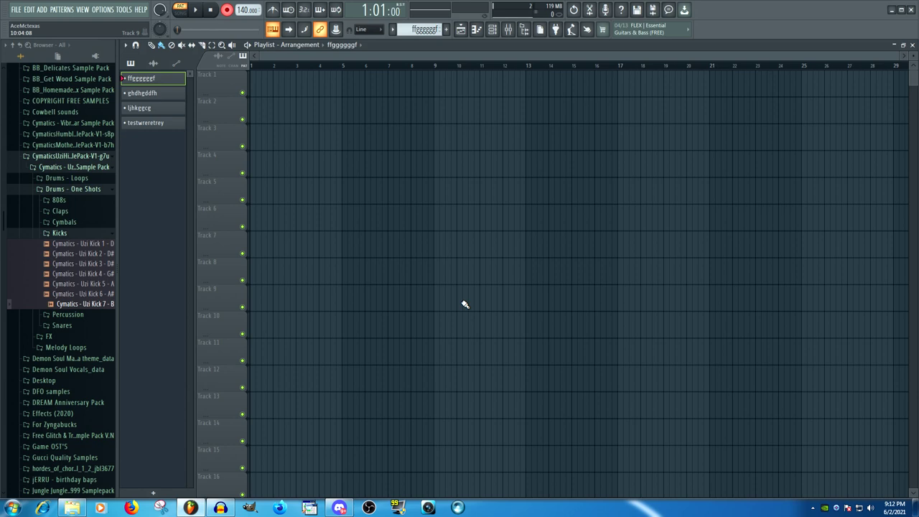
{"action": "key", "text": "space"}
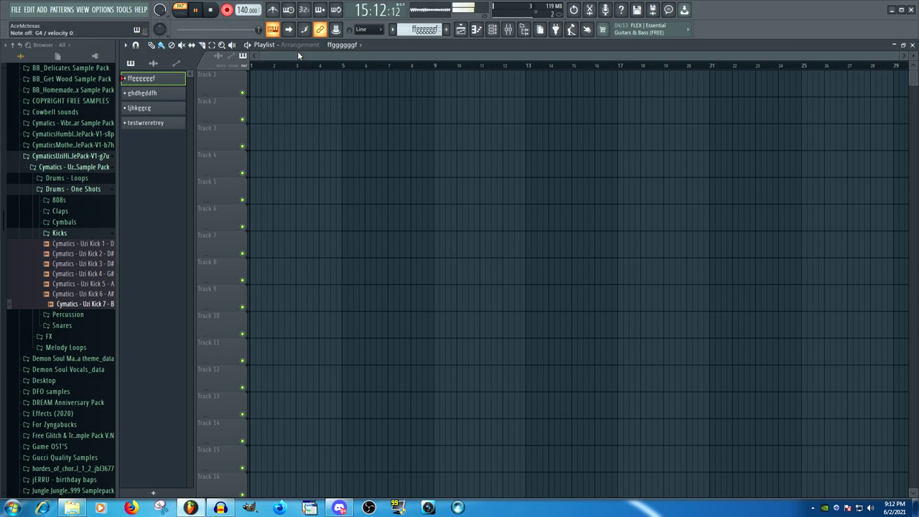
{"action": "left_click", "coordinate": [212, 10]}
Place the pattern ffggggggf on playlist Track 1, starting at bar 1
{"action": "left_click", "coordinate": [308, 84]}
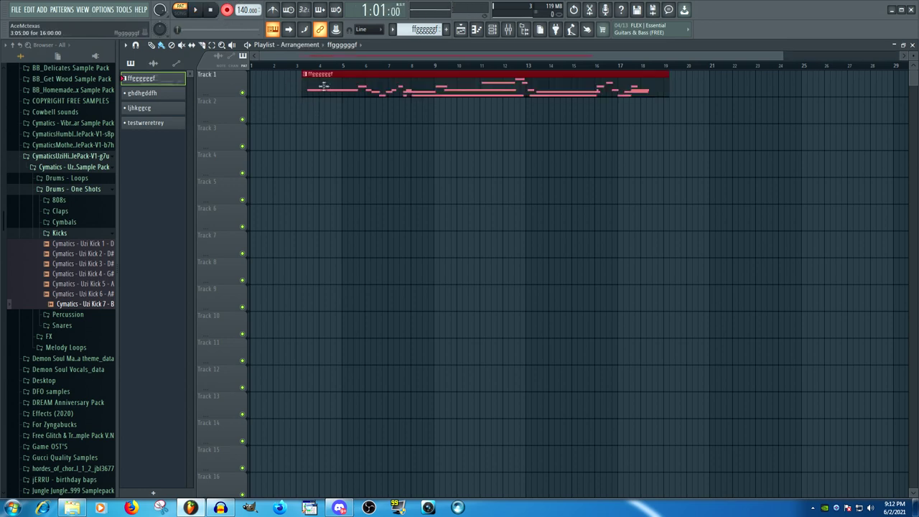
{"action": "left_click_drag", "start_coordinate": [308, 85], "coordinate": [268, 82]}
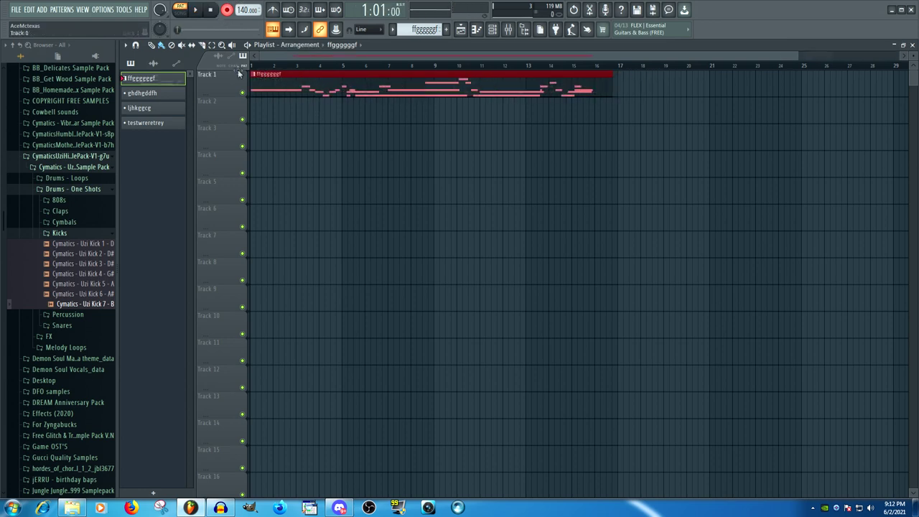
Set oscillator 1 of the 3x Osc channel to a triangle wave with a coarse pitch of -12 semitones
{"action": "left_click", "coordinate": [493, 29]}
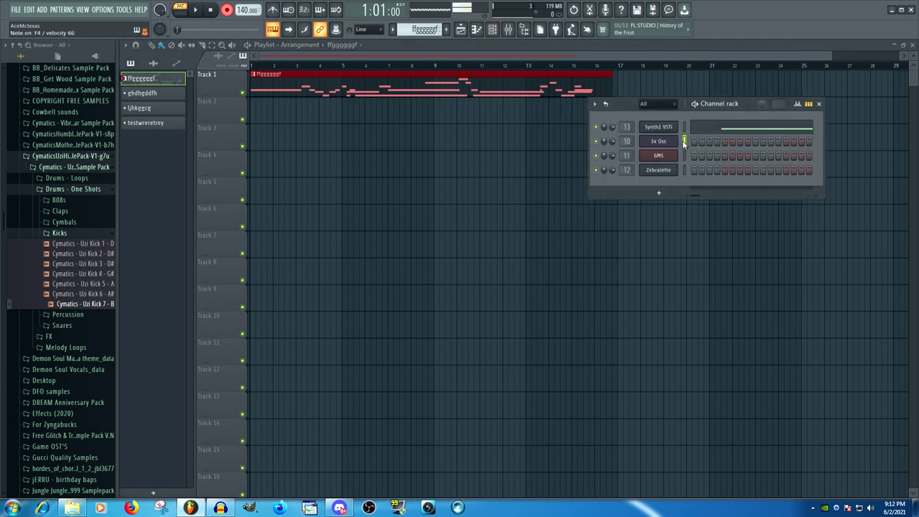
{"action": "left_click", "coordinate": [658, 141]}
{"action": "left_click_drag", "start_coordinate": [588, 316], "coordinate": [473, 171]}
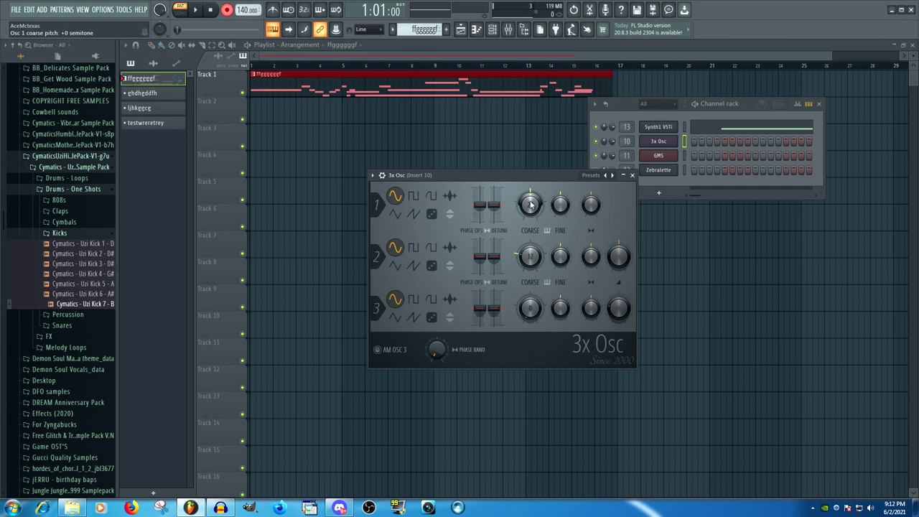
{"action": "left_click", "coordinate": [431, 195]}
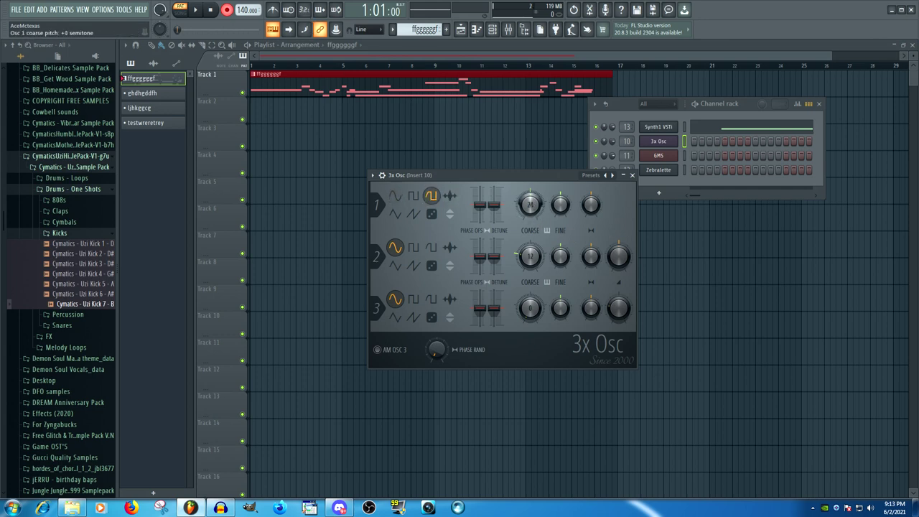
{"action": "left_click_drag", "start_coordinate": [530, 205], "coordinate": [530, 238]}
{"action": "left_click", "coordinate": [413, 195]}
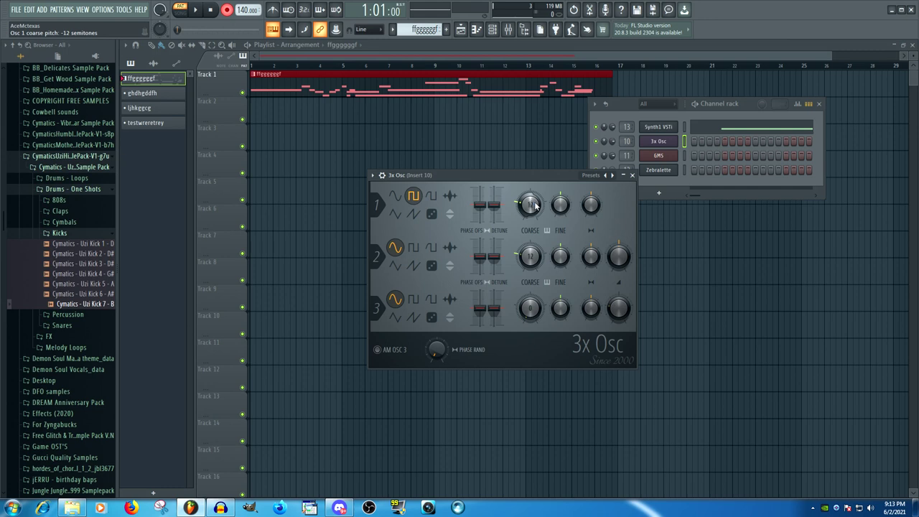
{"action": "left_click", "coordinate": [400, 216]}
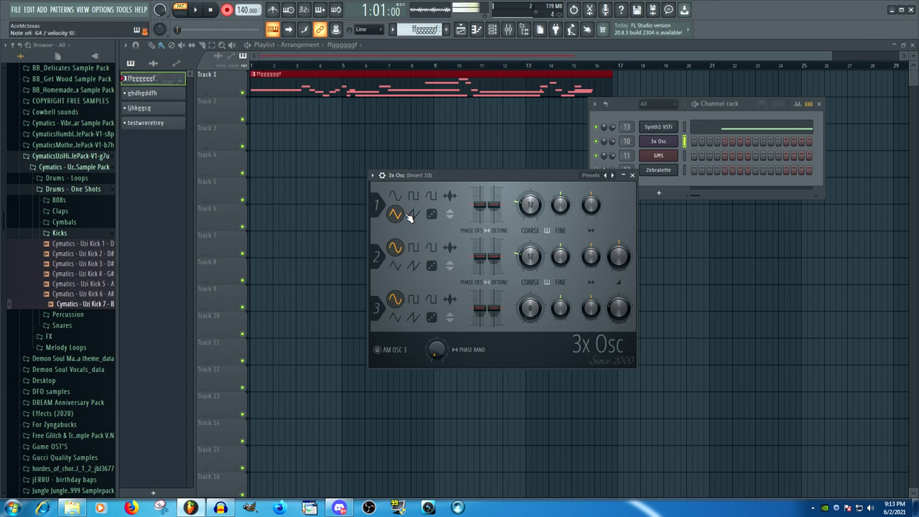
Record a live-played part about 15 bars long into the pattern ghdhgddfh and place it on playlist Track 2 at bar 1
{"action": "left_click", "coordinate": [137, 96]}
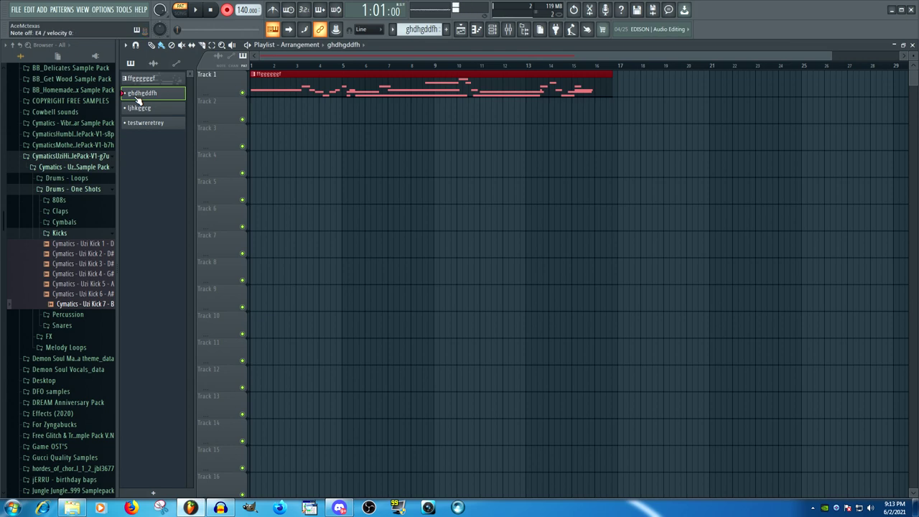
{"action": "key", "text": "space"}
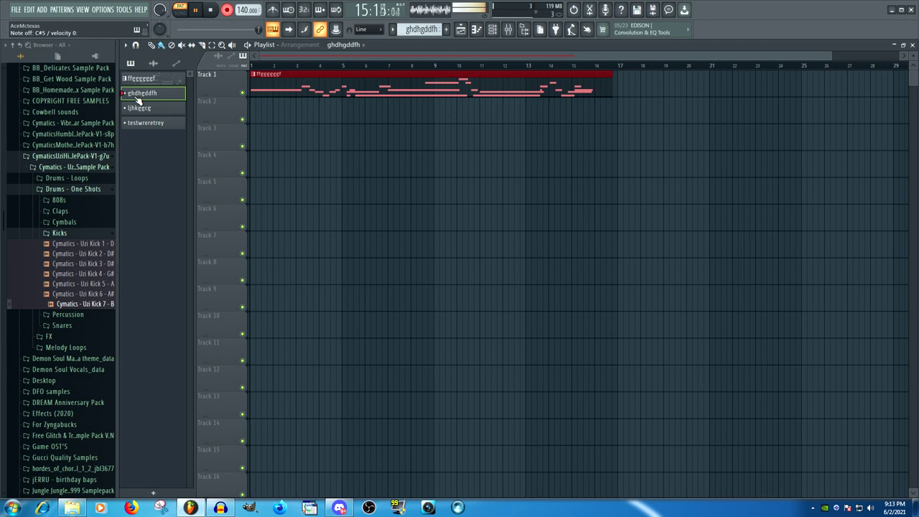
{"action": "key", "text": "space"}
{"action": "left_click", "coordinate": [373, 117]}
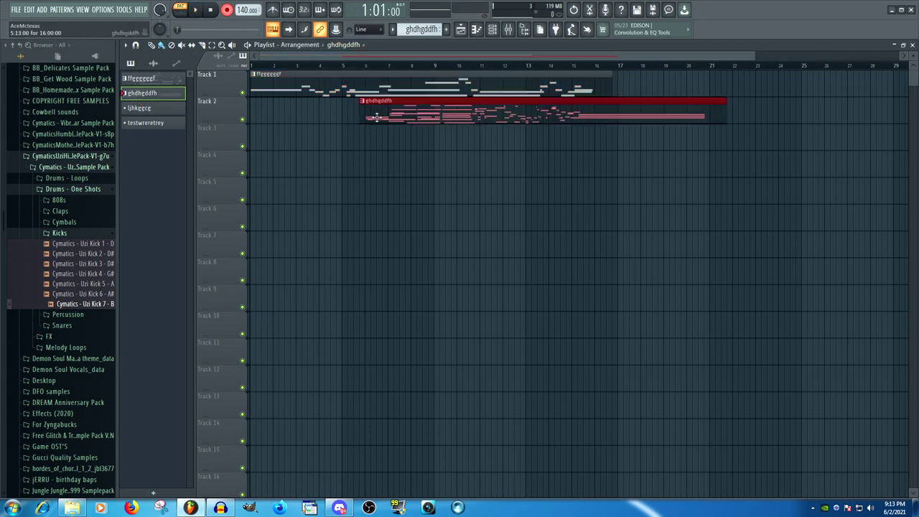
{"action": "left_click_drag", "start_coordinate": [372, 117], "coordinate": [261, 117]}
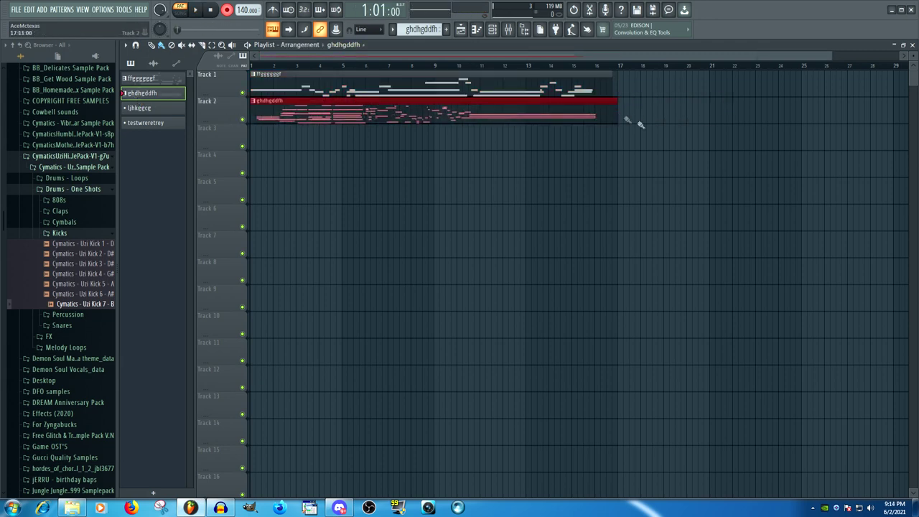
For the pattern ljhkggcg, set GMS oscillator 1 to pitch -36 and oscillator 3 to the Troll waveform at pitch 36
{"action": "left_click", "coordinate": [148, 108]}
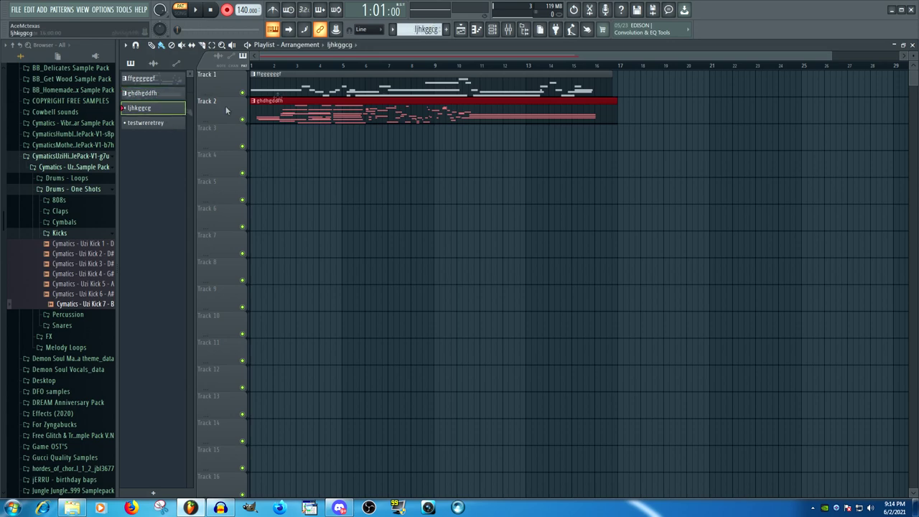
{"action": "left_click", "coordinate": [494, 29]}
{"action": "left_click", "coordinate": [654, 155]}
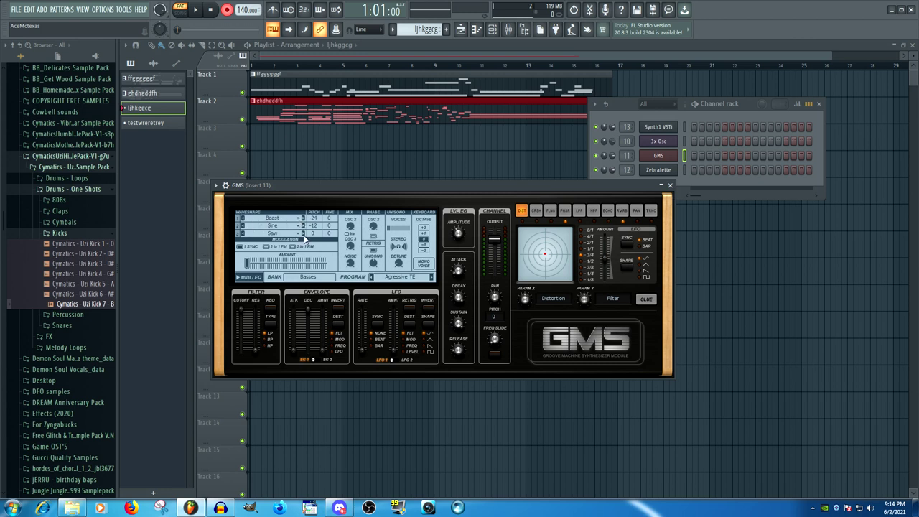
{"action": "scroll", "coordinate": [304, 237], "scroll_direction": "down", "scroll_amount": 3}
{"action": "scroll", "coordinate": [305, 237], "scroll_direction": "down", "scroll_amount": 1}
{"action": "scroll", "coordinate": [257, 234], "scroll_direction": "up", "scroll_amount": 1}
{"action": "left_click_drag", "start_coordinate": [312, 223], "coordinate": [312, 216]}
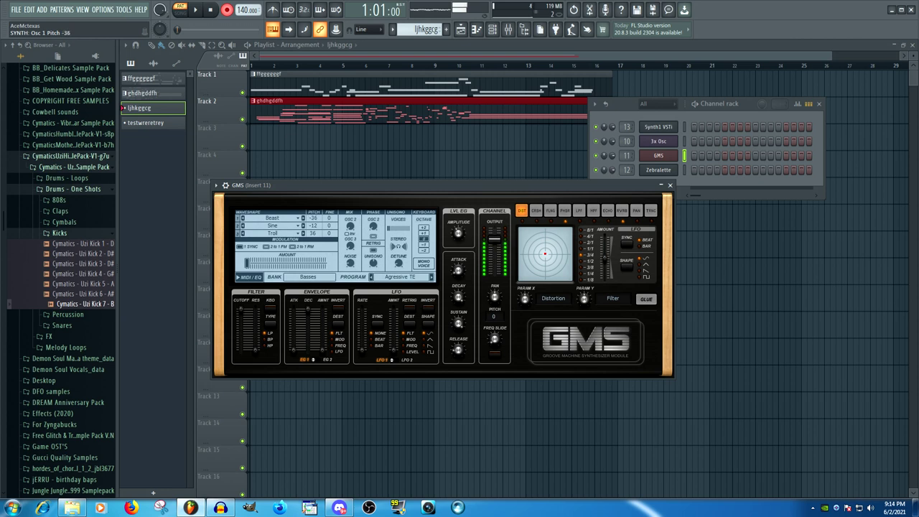
Set GMS oscillator 2 to the String waveform with pitch -36 and fine tuning -5
{"action": "mouse_move", "coordinate": [313, 226]}
{"action": "left_mouse_down"}
{"action": "mouse_move", "coordinate": [313, 212]}
{"action": "mouse_move", "coordinate": [313, 237]}
{"action": "left_mouse_up"}
{"action": "scroll", "coordinate": [273, 226], "scroll_direction": "down", "scroll_amount": 1}
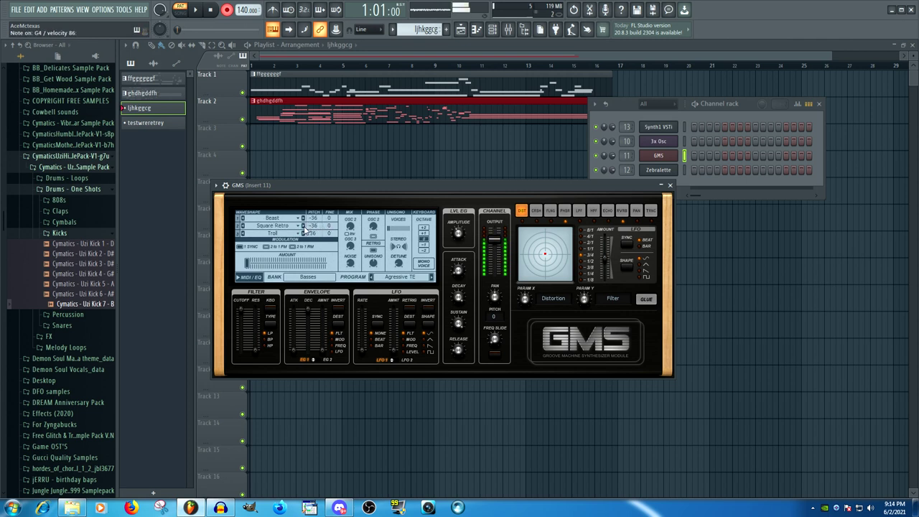
{"action": "scroll", "coordinate": [304, 229], "scroll_direction": "up", "scroll_amount": 1}
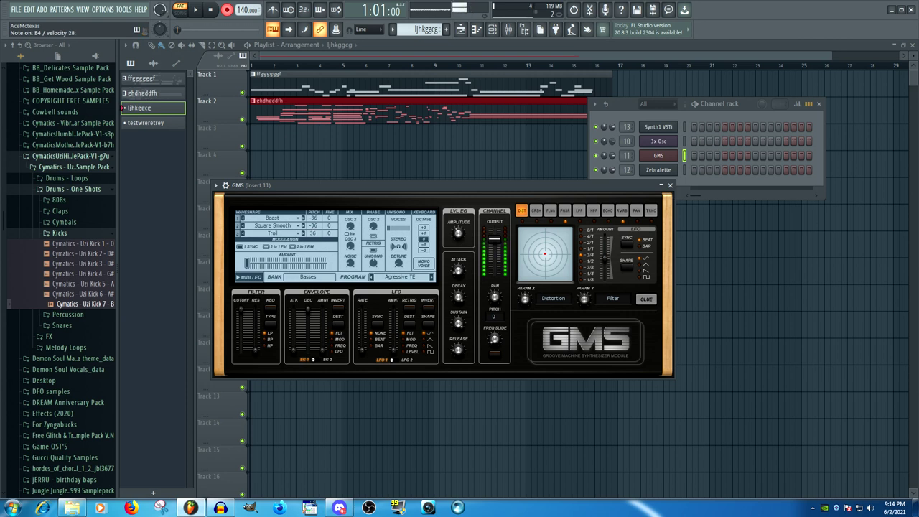
{"action": "left_click_drag", "start_coordinate": [330, 228], "coordinate": [331, 230]}
{"action": "left_click_drag", "start_coordinate": [330, 229], "coordinate": [330, 226]}
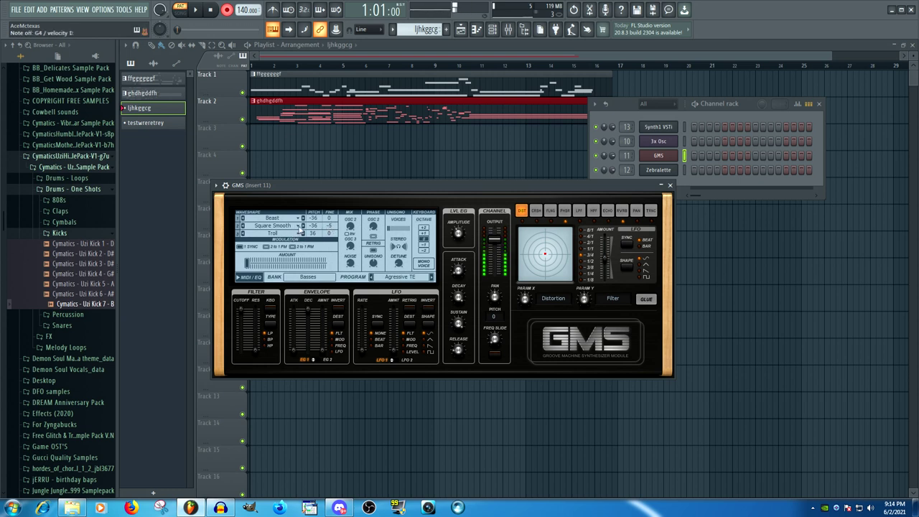
{"action": "scroll", "coordinate": [303, 227], "scroll_direction": "up", "scroll_amount": 1}
{"action": "scroll", "coordinate": [302, 227], "scroll_direction": "down", "scroll_amount": 1}
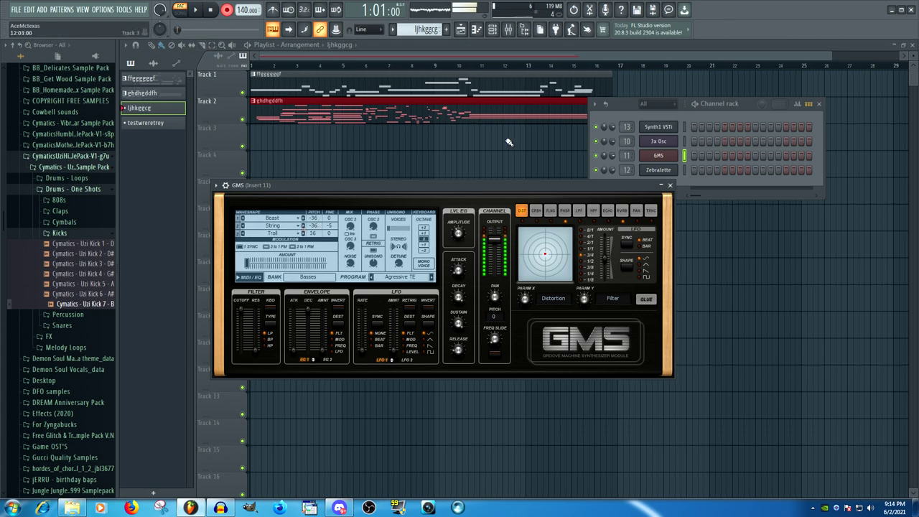
Record a live-played GMS part about 21 bars long into the pattern ljhkggcg
{"action": "left_click", "coordinate": [393, 47]}
{"action": "key", "text": "space"}
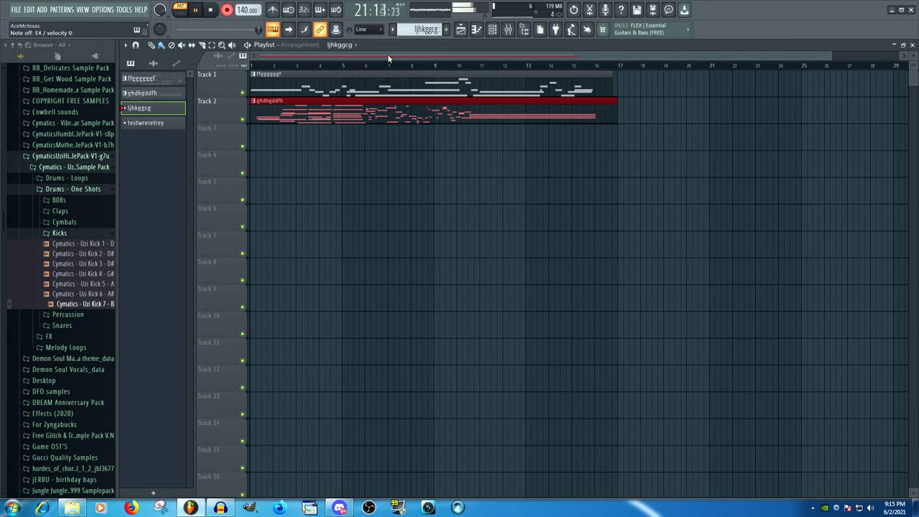
{"action": "key", "text": "space"}
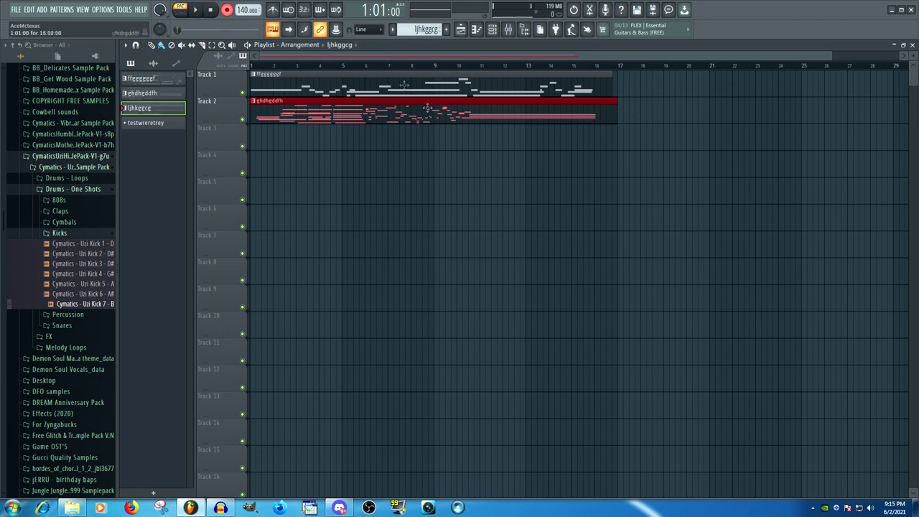
Place the pattern ljhkggcg on playlist Track 3 at bar 1 and trim the clip's end to just after its last note
{"action": "left_click", "coordinate": [392, 133]}
{"action": "left_click_drag", "start_coordinate": [391, 133], "coordinate": [252, 132]}
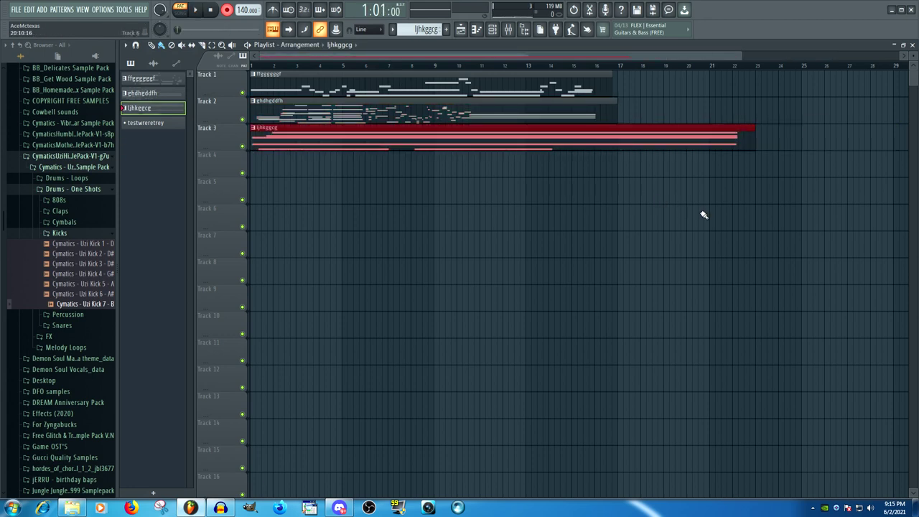
{"action": "left_click", "coordinate": [688, 179]}
{"action": "left_click_drag", "start_coordinate": [752, 141], "coordinate": [742, 141]}
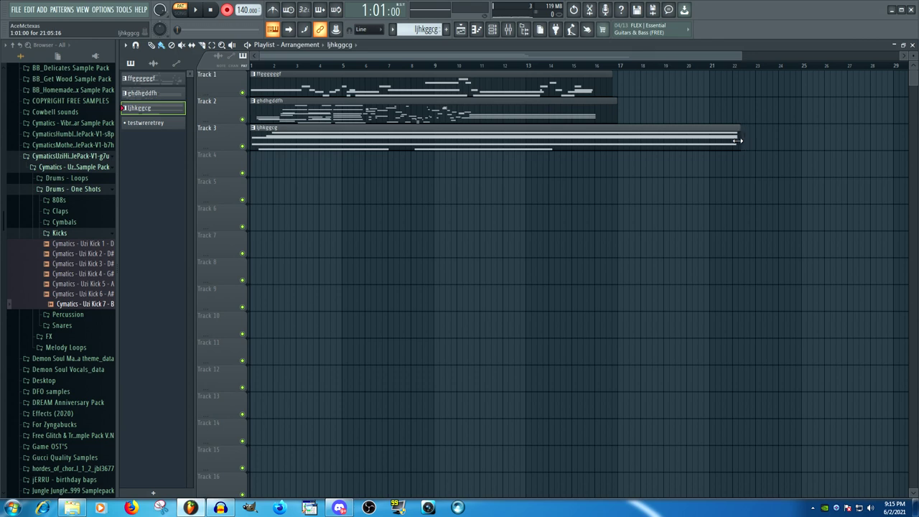
Select the pattern testwreretrey and the Zebralette channel, and load the FEV Apharath preset
{"action": "left_click", "coordinate": [171, 125]}
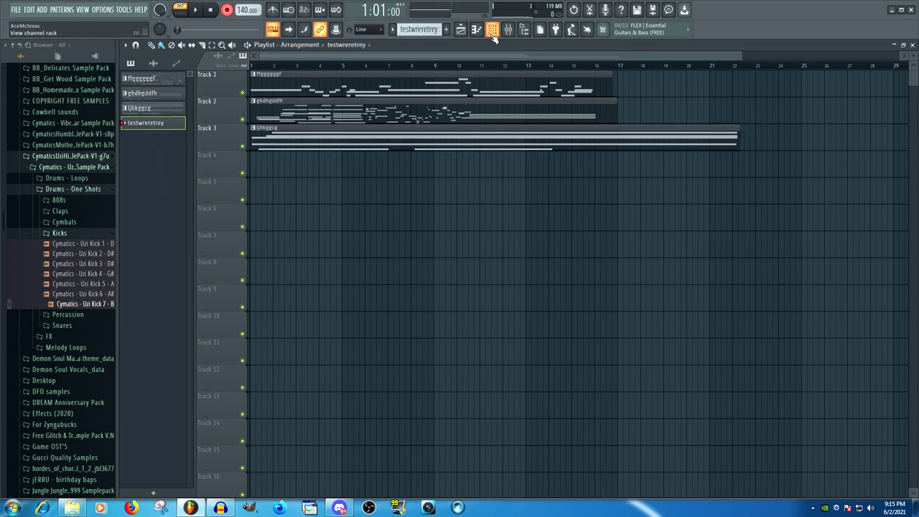
{"action": "left_click", "coordinate": [494, 34]}
{"action": "left_click", "coordinate": [685, 171]}
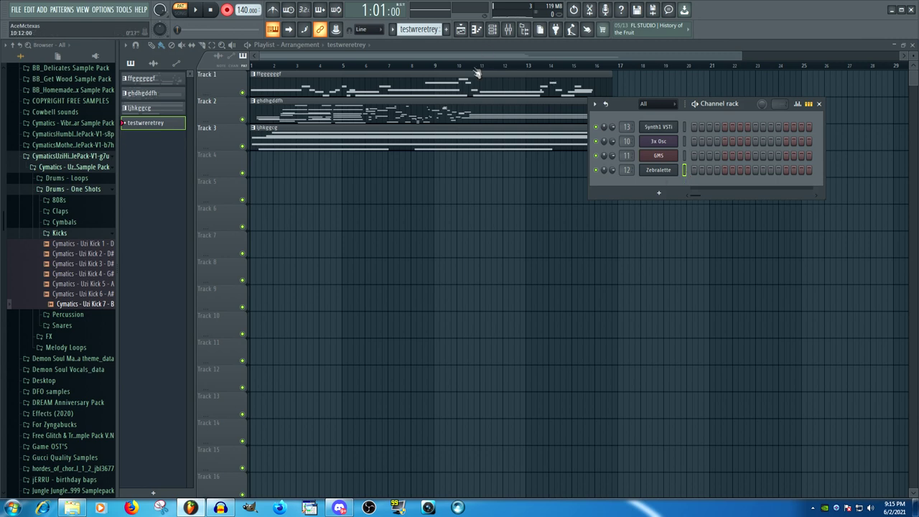
{"action": "left_click_drag", "start_coordinate": [624, 105], "coordinate": [697, 177]}
{"action": "left_click", "coordinate": [735, 244]}
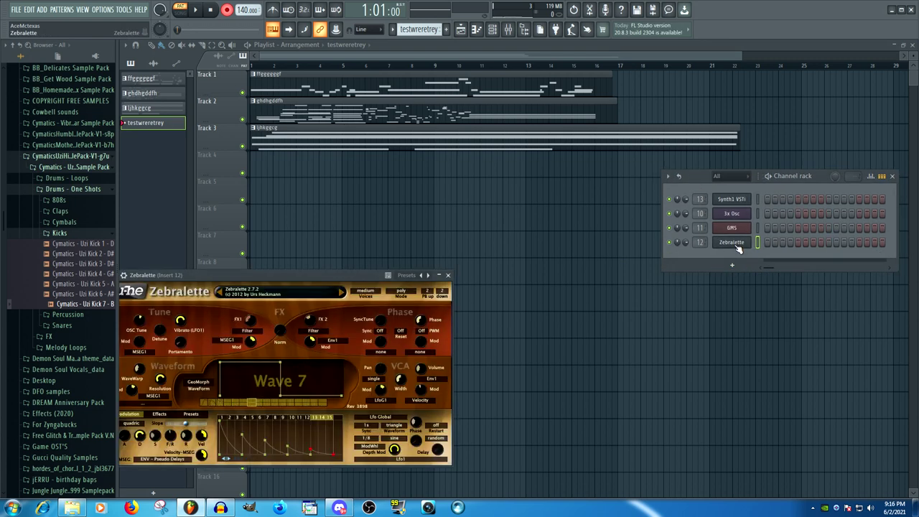
{"action": "left_click", "coordinate": [342, 293]}
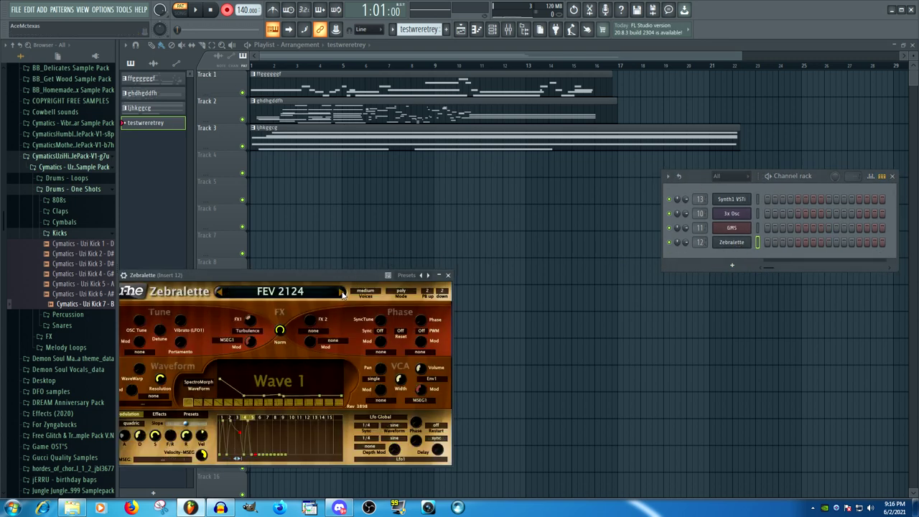
{"action": "left_click", "coordinate": [343, 294]}
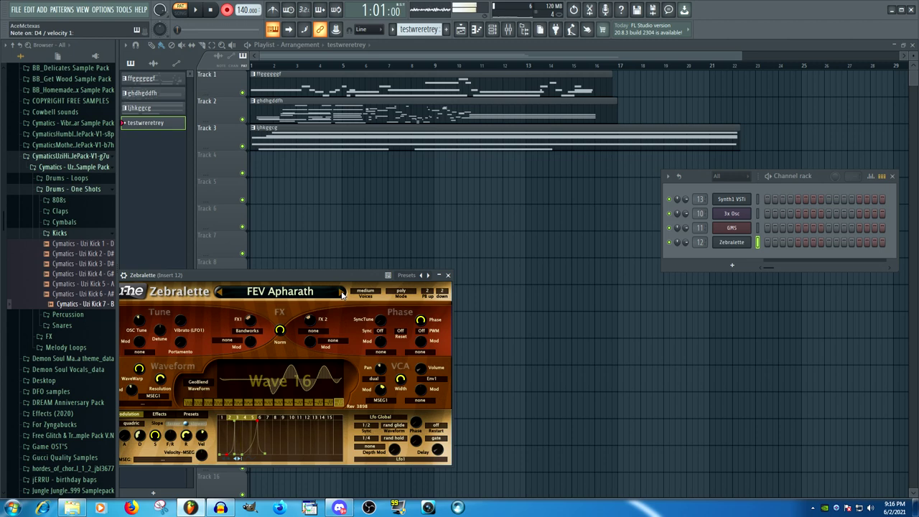
Record a live-played part about 22 bars long into the pattern testwreretrey and place it on playlist Track 4 at bar 1
{"action": "key", "text": "F12"}
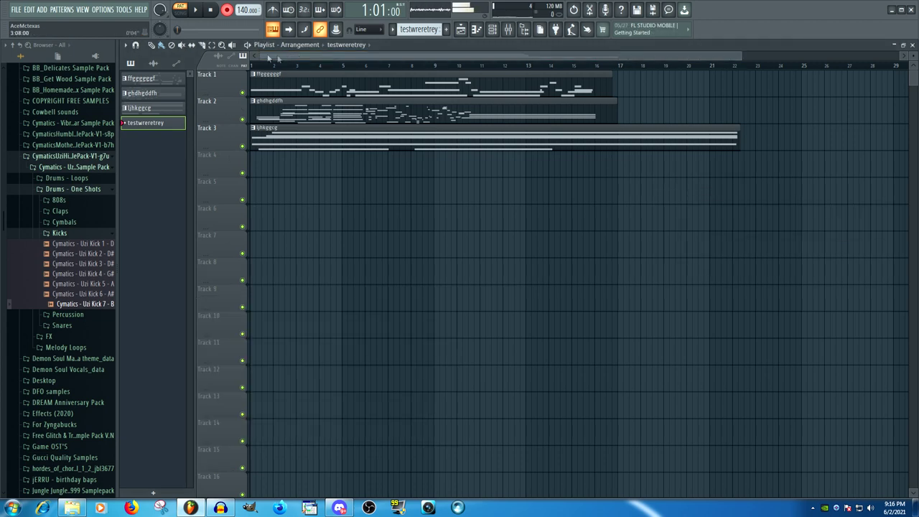
{"action": "left_click", "coordinate": [196, 11]}
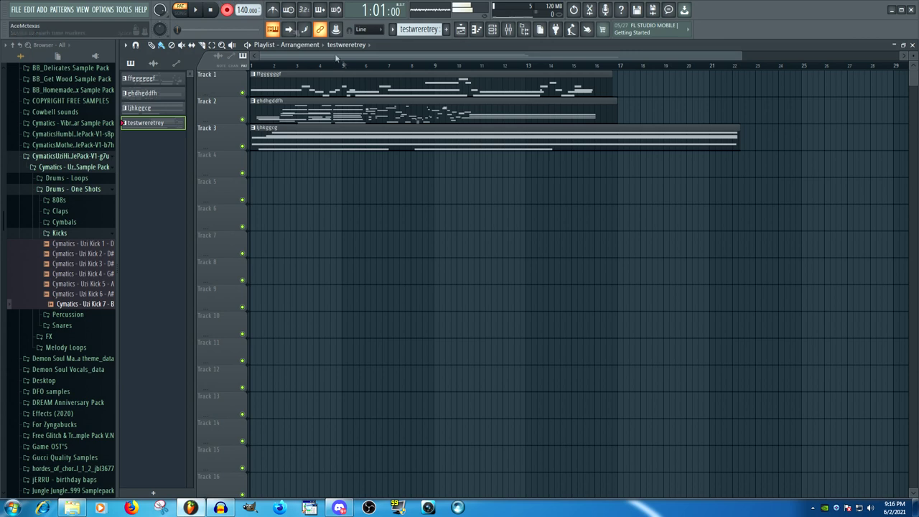
{"action": "left_click_drag", "start_coordinate": [388, 162], "coordinate": [286, 170]}
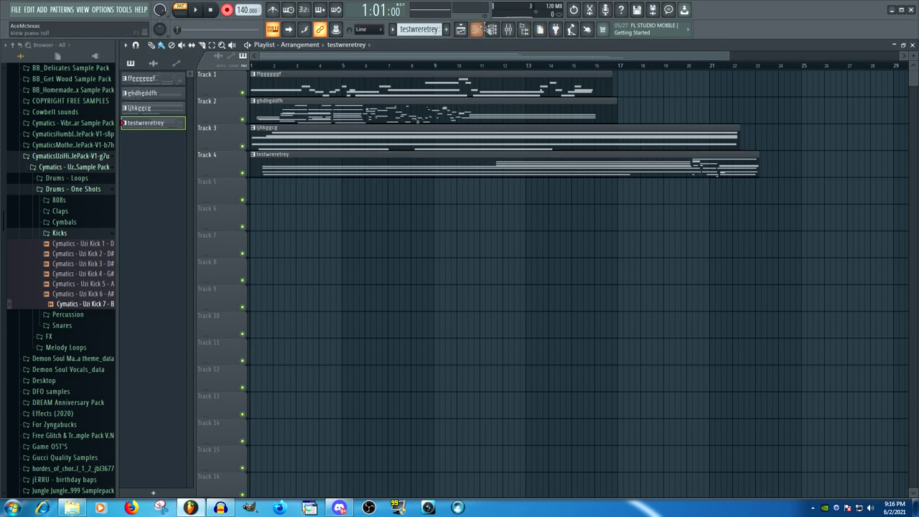
Examine the mixer's insert tracks up to Insert 12, including Insert 10
{"action": "left_click", "coordinate": [507, 31]}
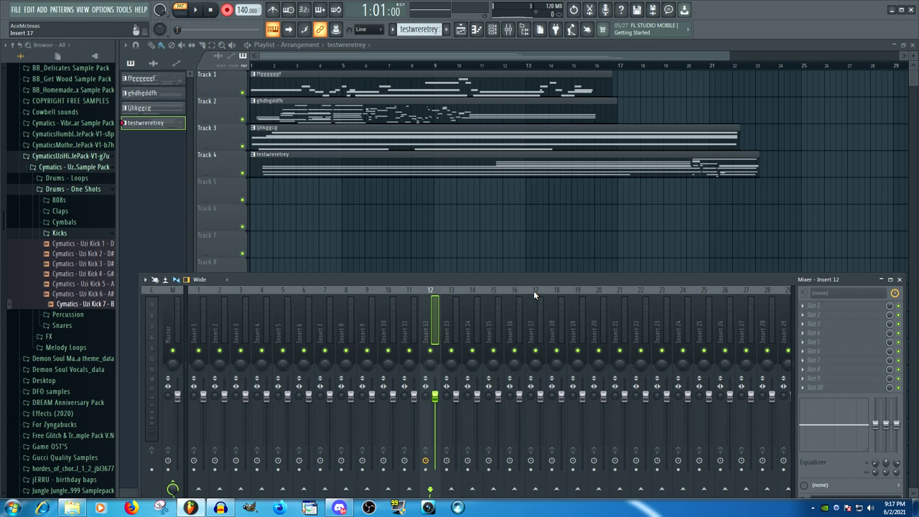
{"action": "left_click", "coordinate": [365, 316]}
{"action": "left_click", "coordinate": [348, 317]}
{"action": "left_click", "coordinate": [389, 321]}
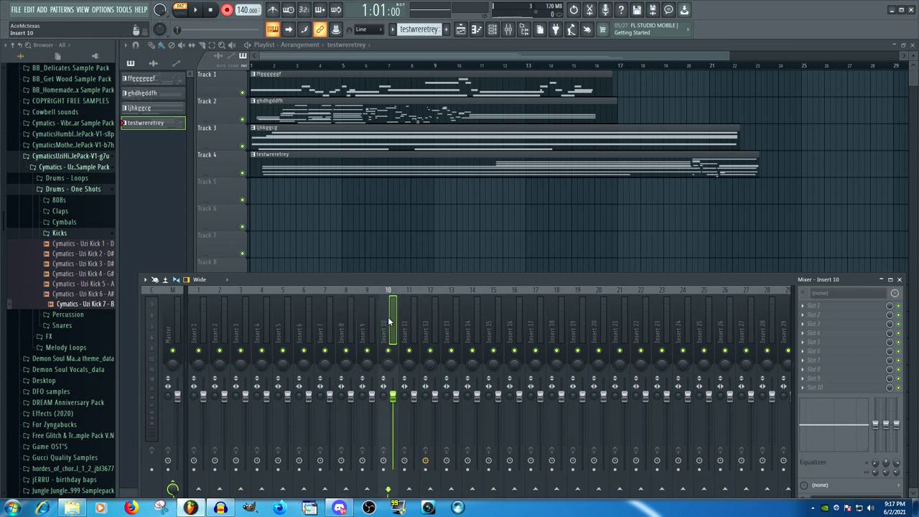
{"action": "left_click", "coordinate": [367, 318]}
{"action": "left_click", "coordinate": [353, 317]}
{"action": "left_click", "coordinate": [430, 312]}
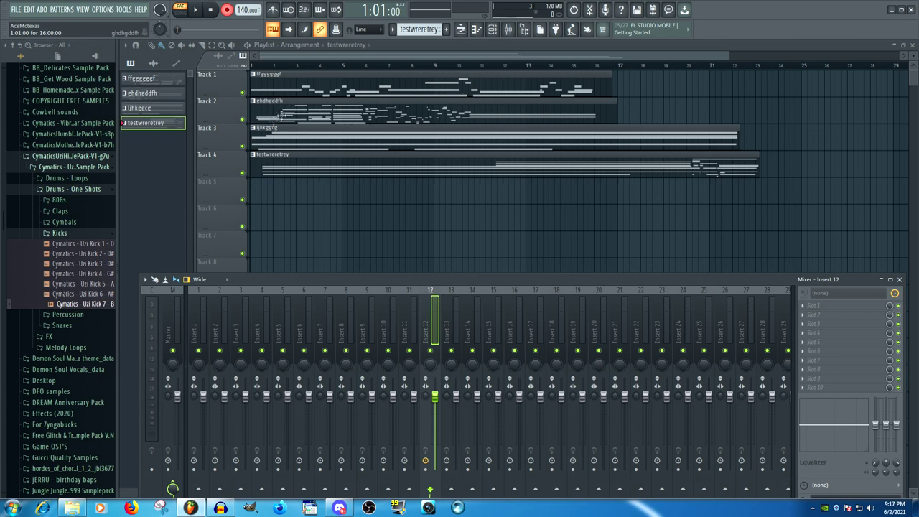
{"action": "left_click", "coordinate": [507, 28]}
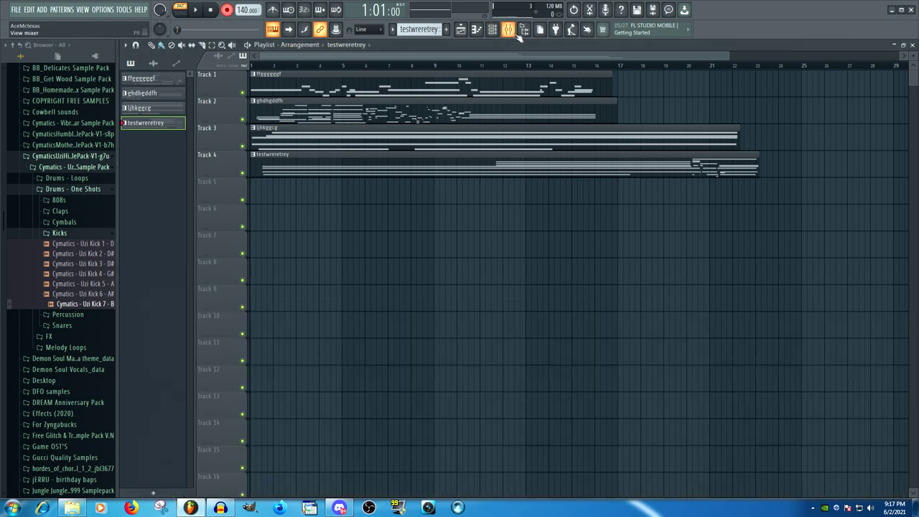
Show the channel rack and the mixer together, with the rack placed just above the mixer tracks
{"action": "key", "text": "F6"}
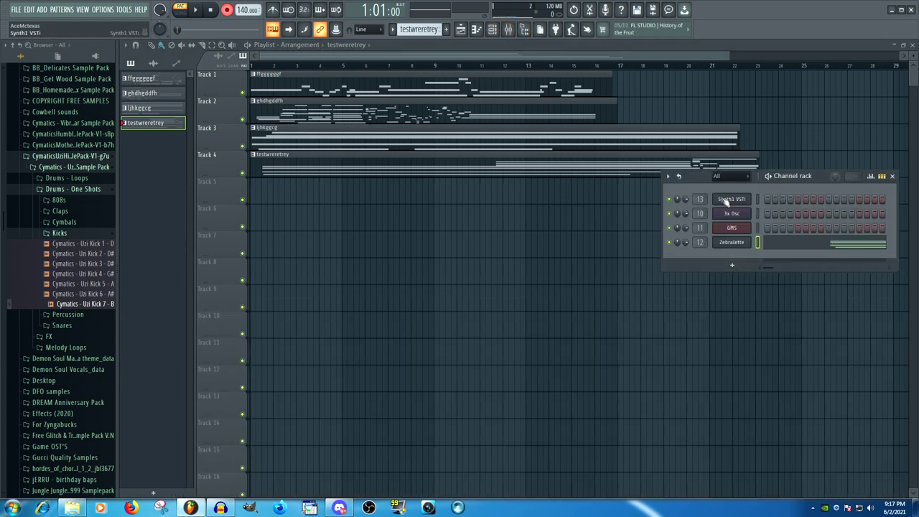
{"action": "left_click_drag", "start_coordinate": [706, 178], "coordinate": [474, 201]}
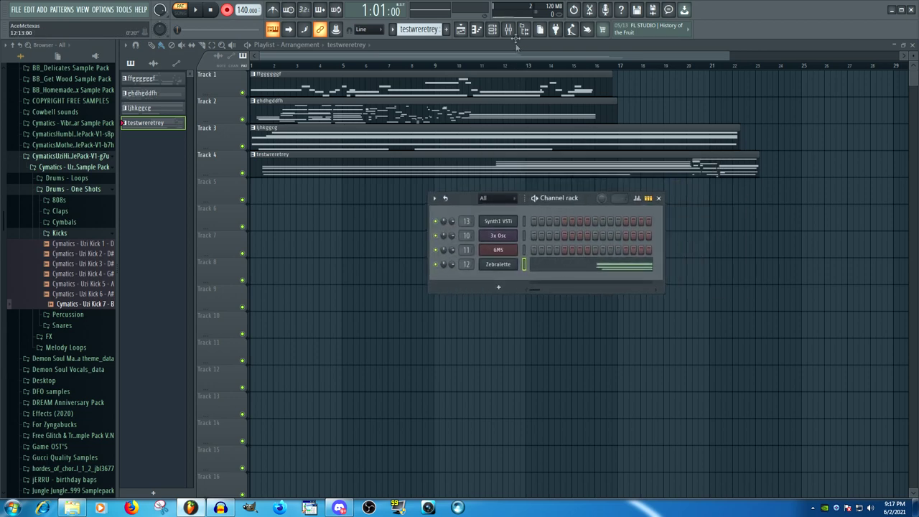
{"action": "left_click", "coordinate": [508, 29]}
{"action": "left_click_drag", "start_coordinate": [465, 197], "coordinate": [315, 183]}
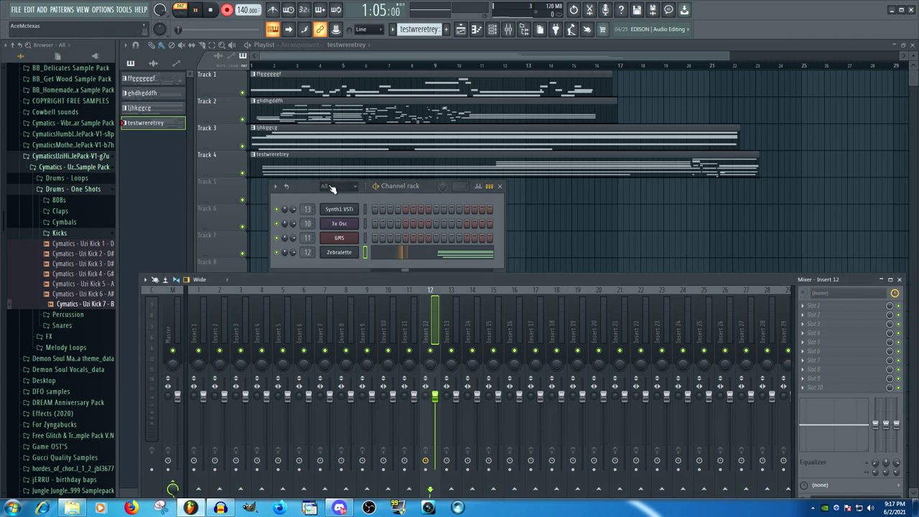
Switch playback to song mode, mute playlist Tracks 1 to 3, and play Track 4 on its own from the start
{"action": "key", "text": "F12"}
{"action": "left_click", "coordinate": [180, 9]}
{"action": "left_click", "coordinate": [195, 9]}
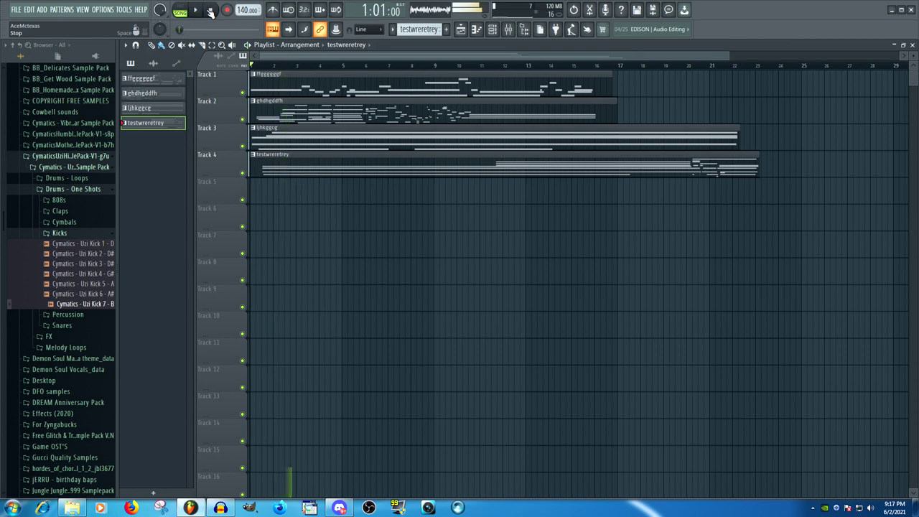
{"action": "left_click", "coordinate": [218, 11]}
{"action": "left_click_drag", "start_coordinate": [243, 93], "coordinate": [242, 118]}
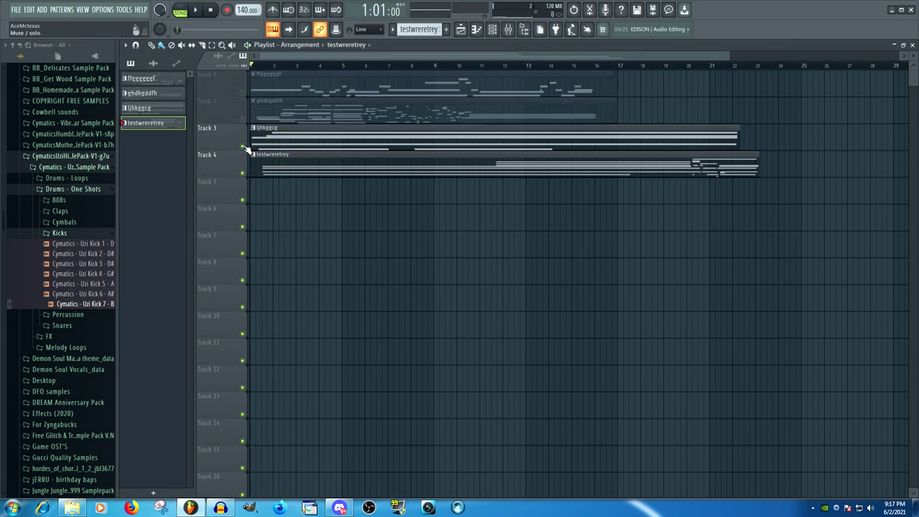
{"action": "left_click", "coordinate": [245, 148]}
{"action": "key", "text": "space"}
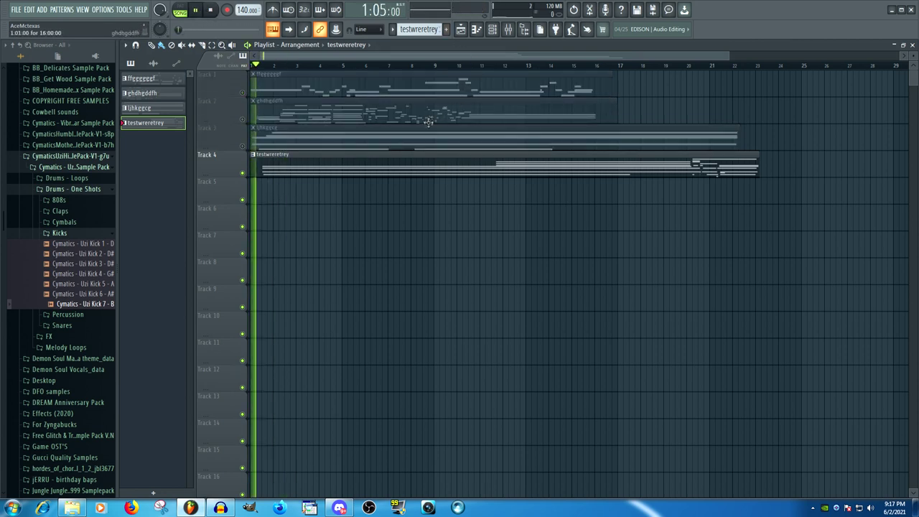
Load Fruity Parametric EQ 2 into the first effect slot of mixer Insert 12
{"action": "left_click", "coordinate": [493, 32]}
{"action": "left_click", "coordinate": [508, 29]}
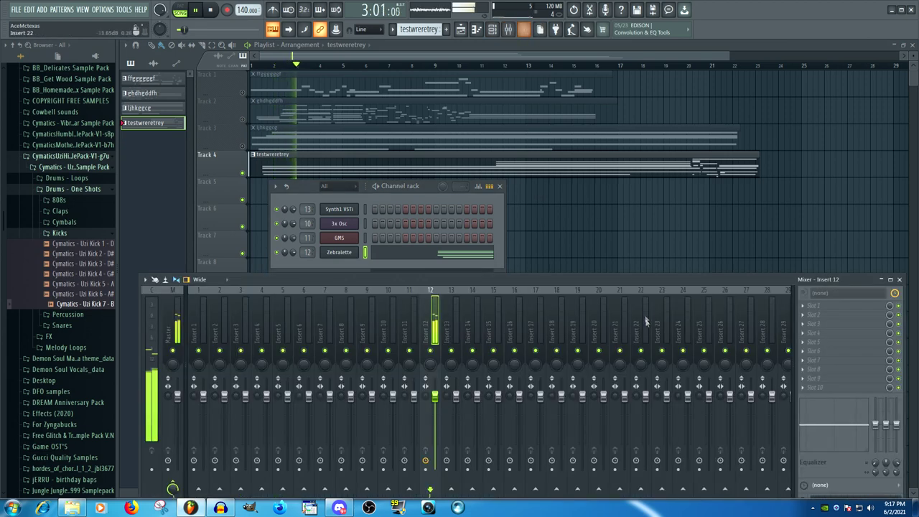
{"action": "left_click", "coordinate": [819, 305]}
{"action": "mouse_move", "coordinate": [827, 282]}
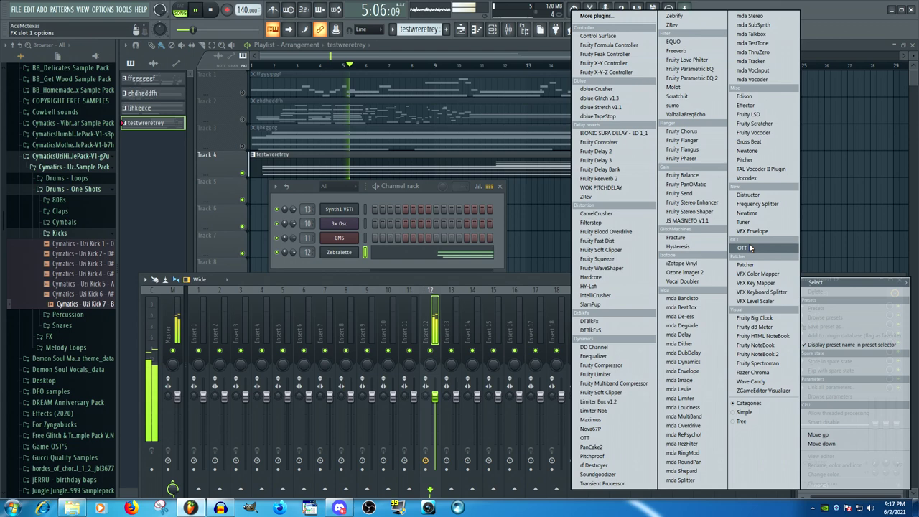
{"action": "left_click", "coordinate": [700, 80]}
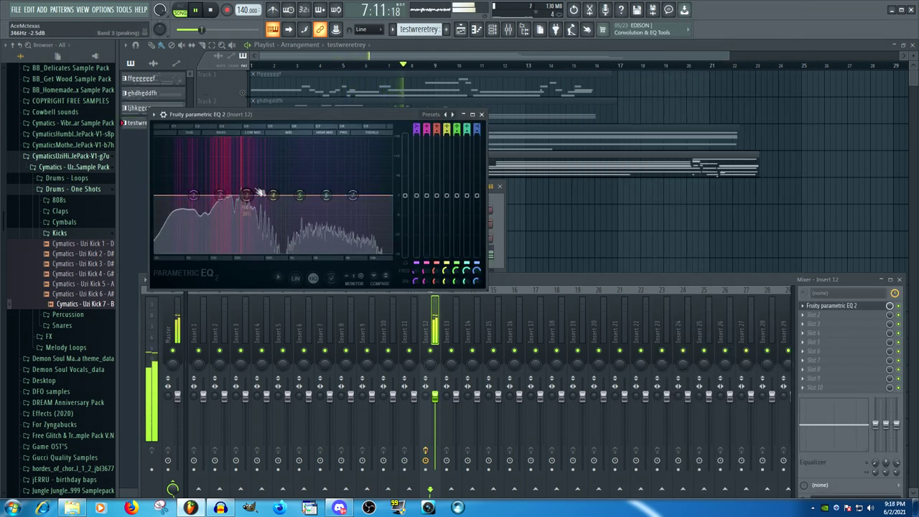
Shape Insert 12's EQ by cutting bands 1 to 4 strongly and boosting bands 5 to 7 in the treble
{"action": "left_click_drag", "start_coordinate": [327, 196], "coordinate": [331, 146]}
{"action": "left_click_drag", "start_coordinate": [273, 195], "coordinate": [246, 237]}
{"action": "left_click_drag", "start_coordinate": [220, 195], "coordinate": [214, 253]}
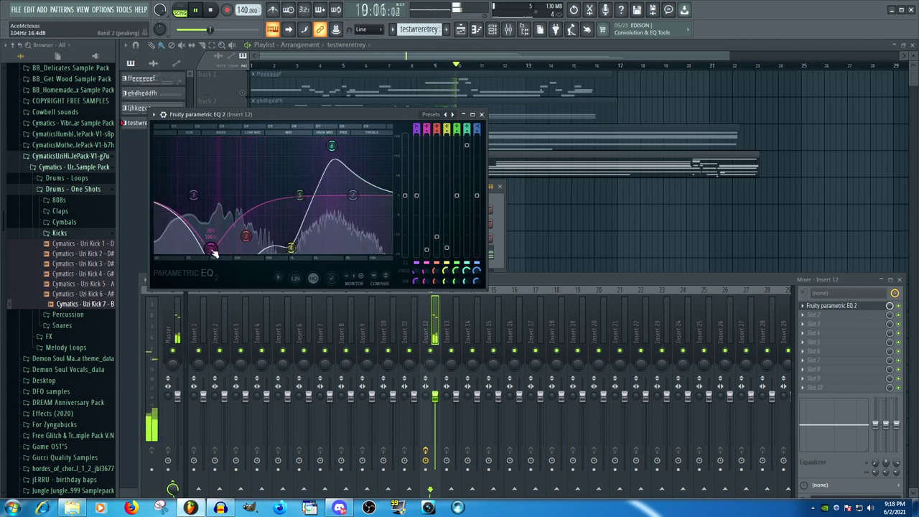
{"action": "left_click_drag", "start_coordinate": [282, 208], "coordinate": [281, 240]}
{"action": "left_click_drag", "start_coordinate": [306, 164], "coordinate": [308, 142]}
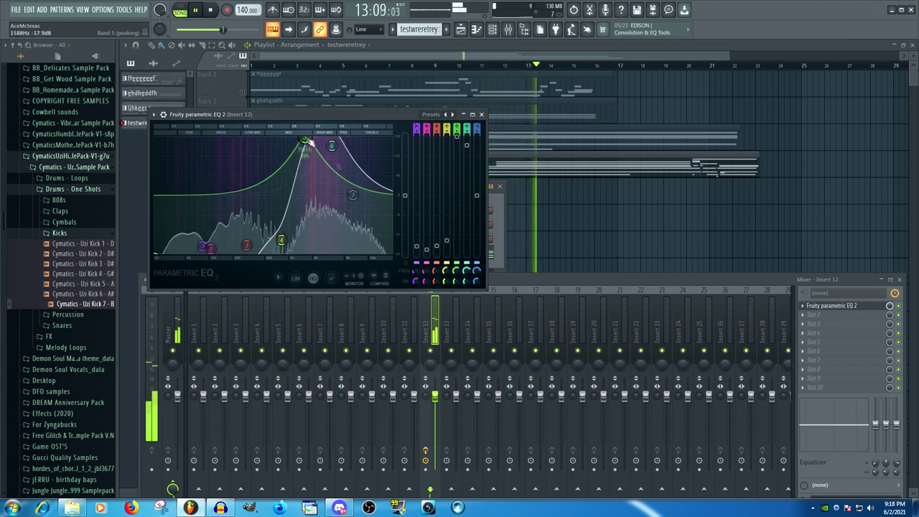
{"action": "left_click_drag", "start_coordinate": [353, 196], "coordinate": [377, 164]}
{"action": "left_click_drag", "start_coordinate": [305, 138], "coordinate": [371, 138]}
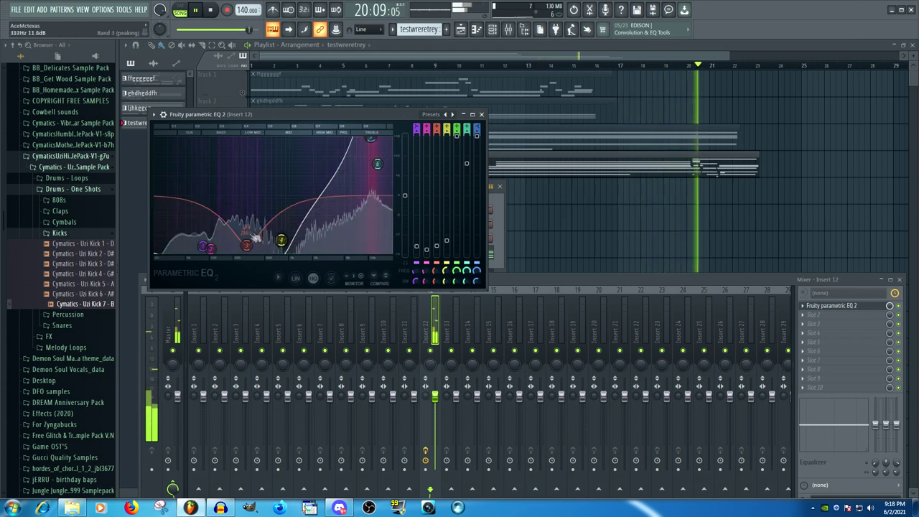
Refine Insert 12's EQ by deepening the low-band cuts, raising the treble bands to maximum, and lowering the EQ's main level
{"action": "left_click_drag", "start_coordinate": [202, 245], "coordinate": [194, 253]}
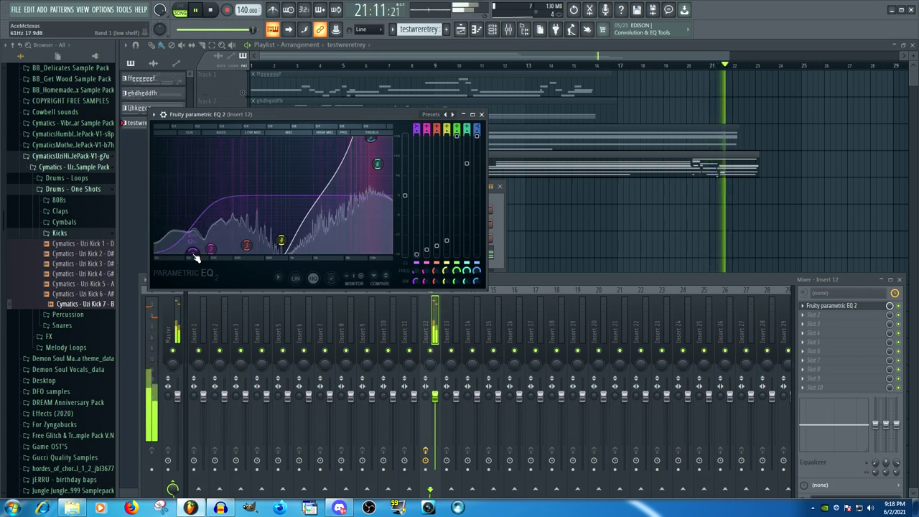
{"action": "left_click_drag", "start_coordinate": [246, 245], "coordinate": [307, 241]}
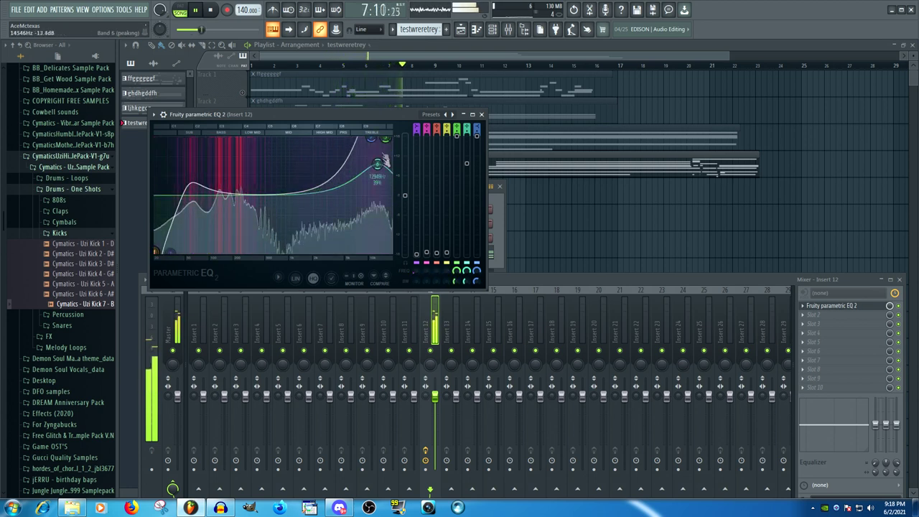
{"action": "left_click_drag", "start_coordinate": [405, 195], "coordinate": [404, 254]}
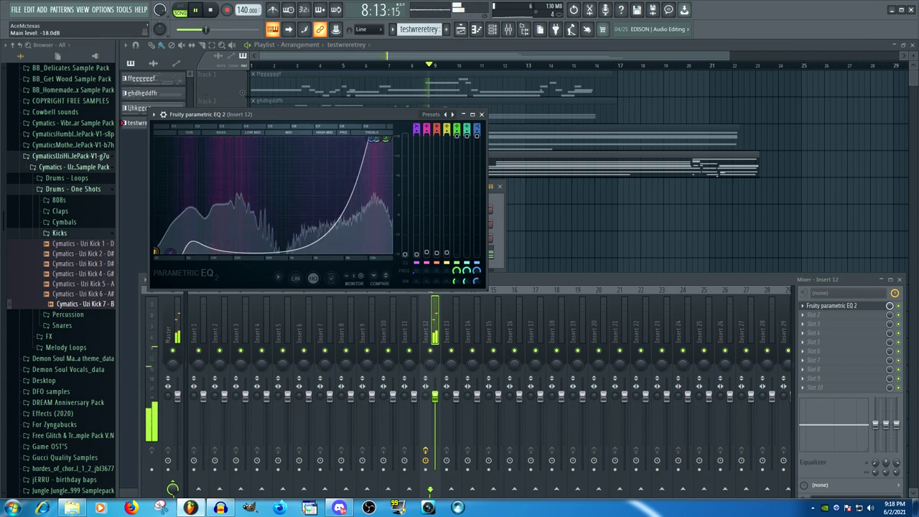
{"action": "mouse_move", "coordinate": [347, 140]}
{"action": "left_mouse_down"}
{"action": "mouse_move", "coordinate": [377, 137]}
{"action": "mouse_move", "coordinate": [361, 138]}
{"action": "left_mouse_up"}
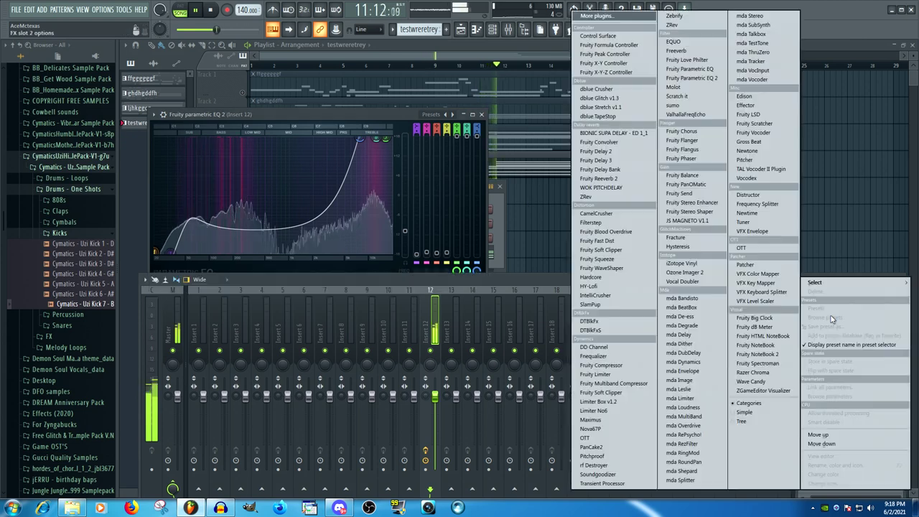
Load Maximus into the second effect slot of Insert 12 and choose its Destruction preset
{"action": "left_click", "coordinate": [819, 315]}
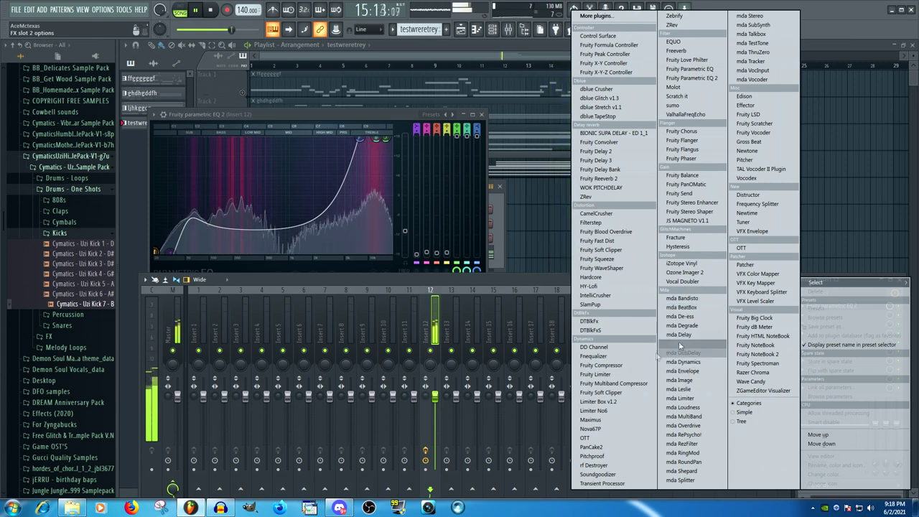
{"action": "left_click", "coordinate": [591, 419]}
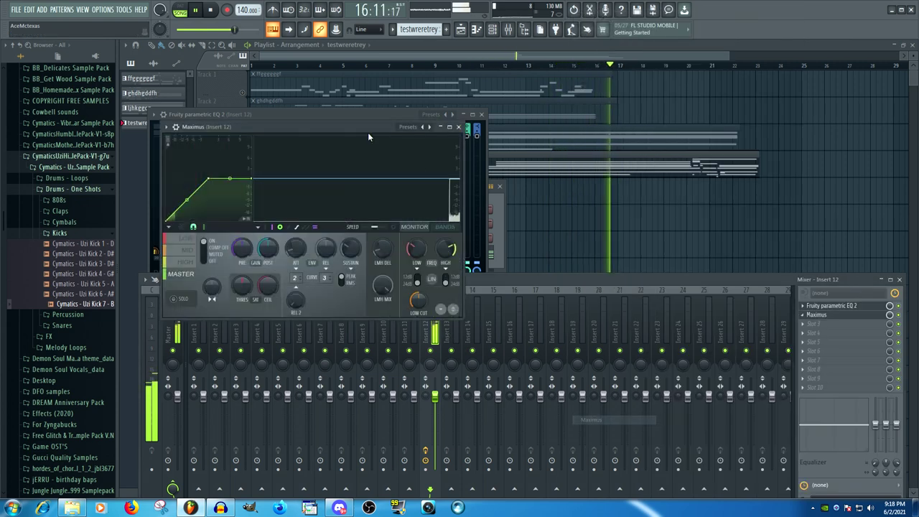
{"action": "left_click", "coordinate": [428, 127]}
{"action": "left_click", "coordinate": [426, 127]}
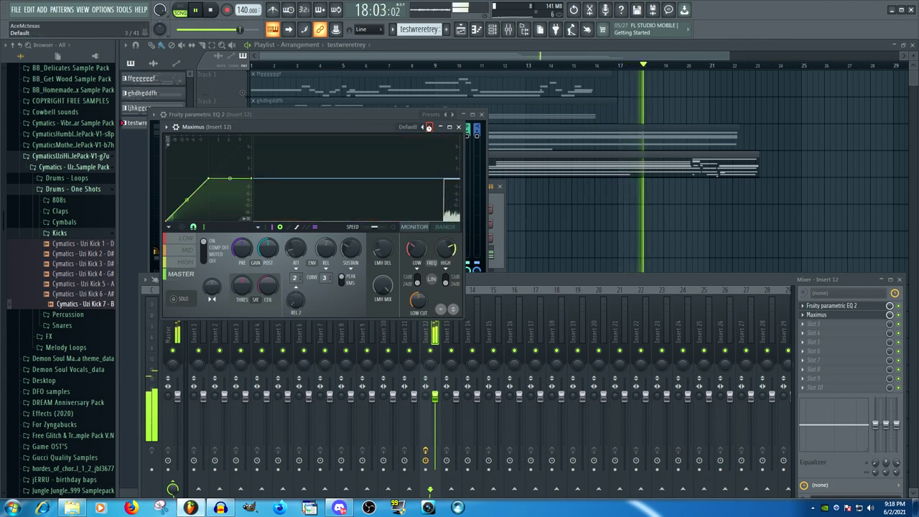
{"action": "left_click", "coordinate": [426, 127]}
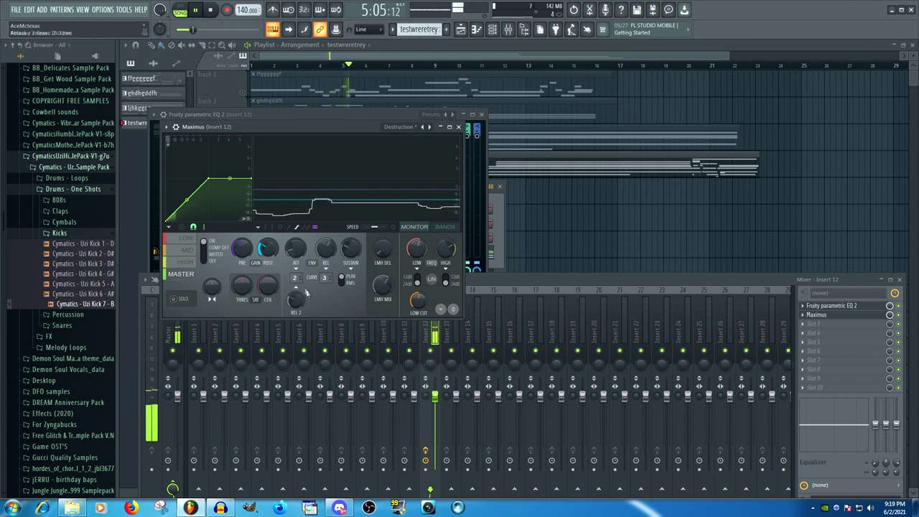
Adjust Maximus's master saturation threshold and ceiling, set the pre gain to about 2.2 dB, and return to the playlist with playback stopped
{"action": "left_click_drag", "start_coordinate": [268, 286], "coordinate": [268, 300]}
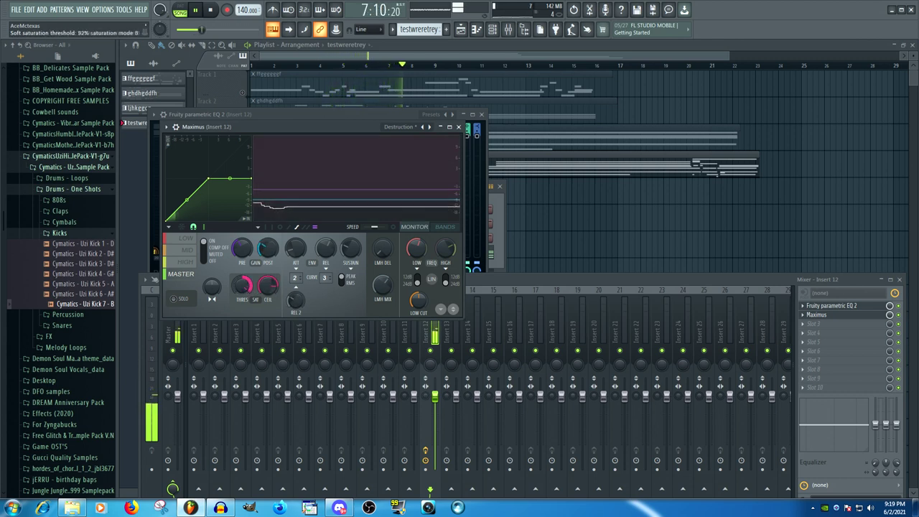
{"action": "left_click_drag", "start_coordinate": [241, 252], "coordinate": [238, 251]}
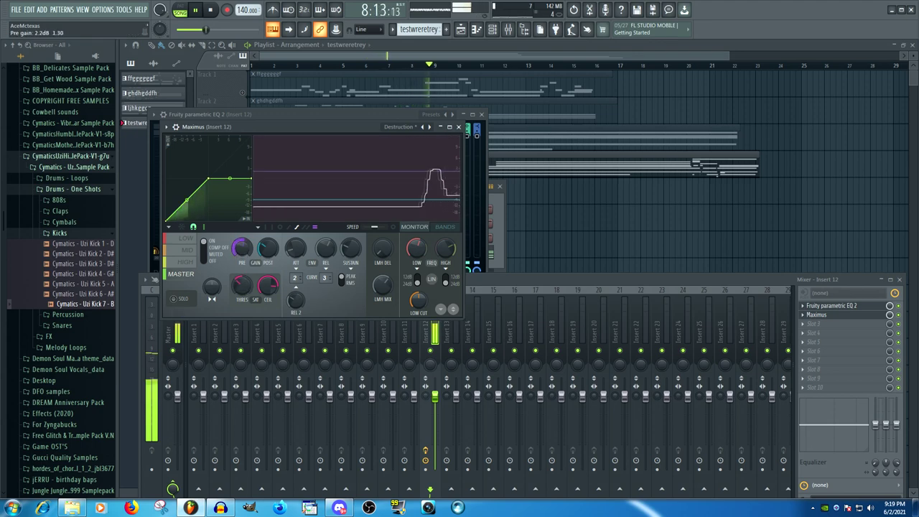
{"action": "left_click", "coordinate": [382, 53]}
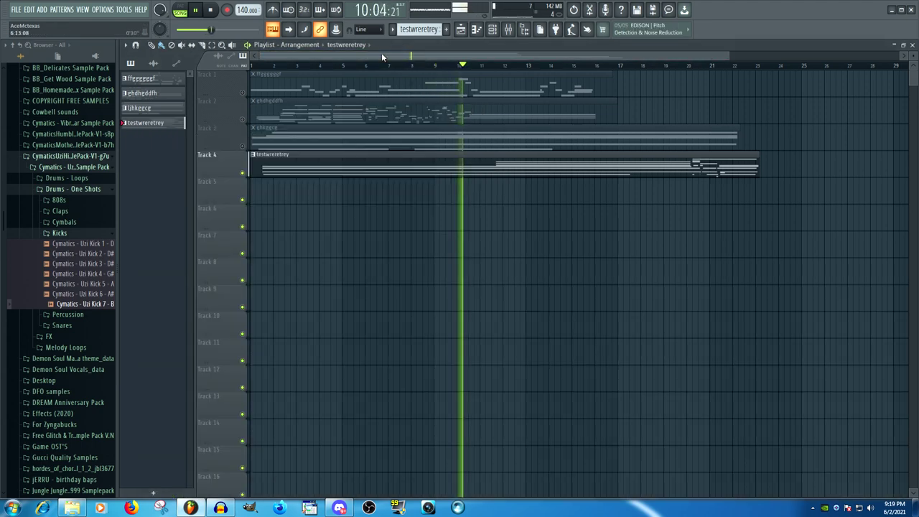
{"action": "left_click", "coordinate": [214, 16]}
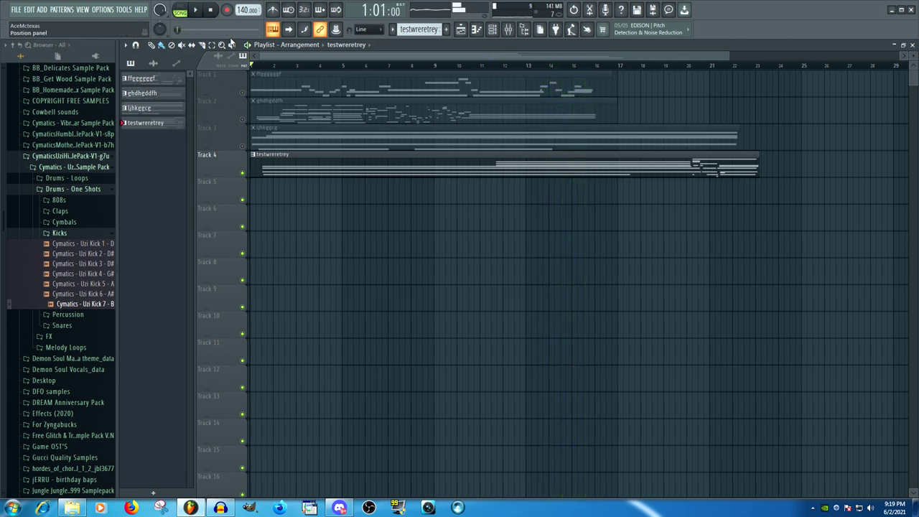
Unmute playlist Track 3 and audition it together with Track 4
{"action": "left_click", "coordinate": [245, 152]}
{"action": "key", "text": "space"}
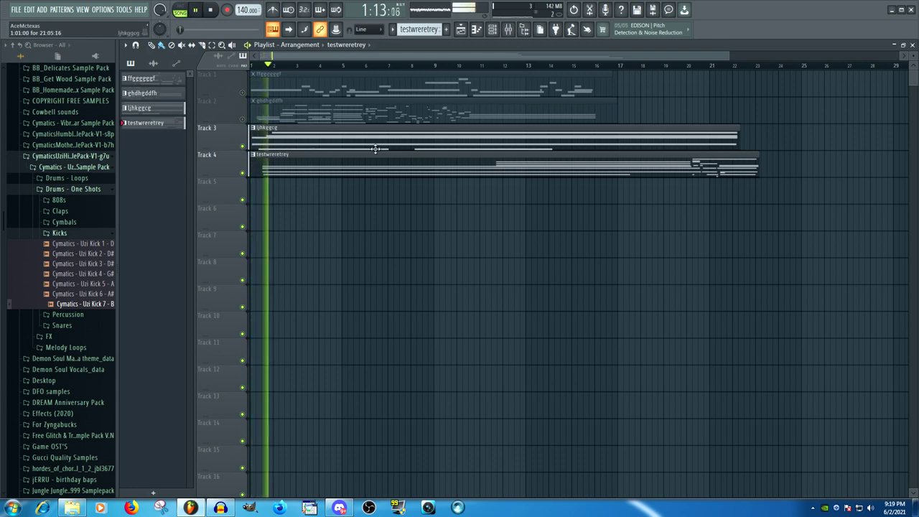
{"action": "left_click", "coordinate": [214, 10]}
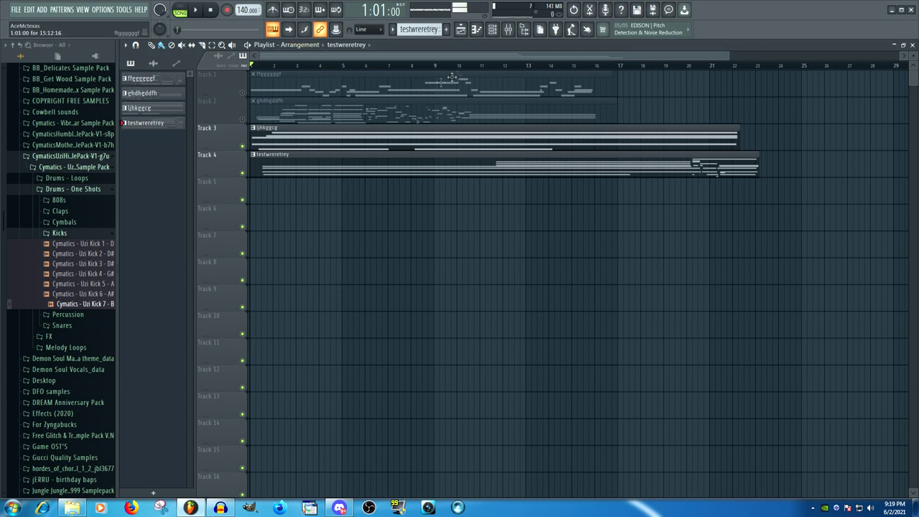
Play the song with the channel rack and mixer shown to check which insert receives the GMS part
{"action": "left_click", "coordinate": [496, 31]}
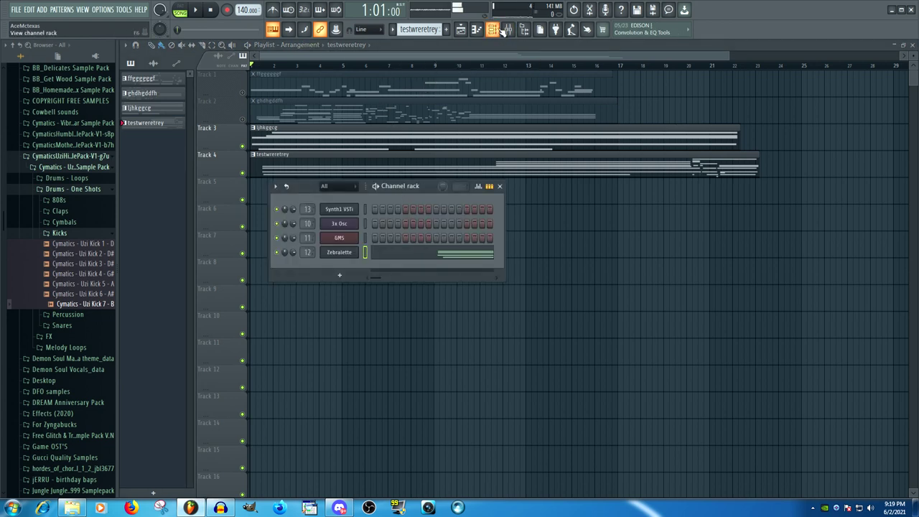
{"action": "left_click", "coordinate": [508, 31]}
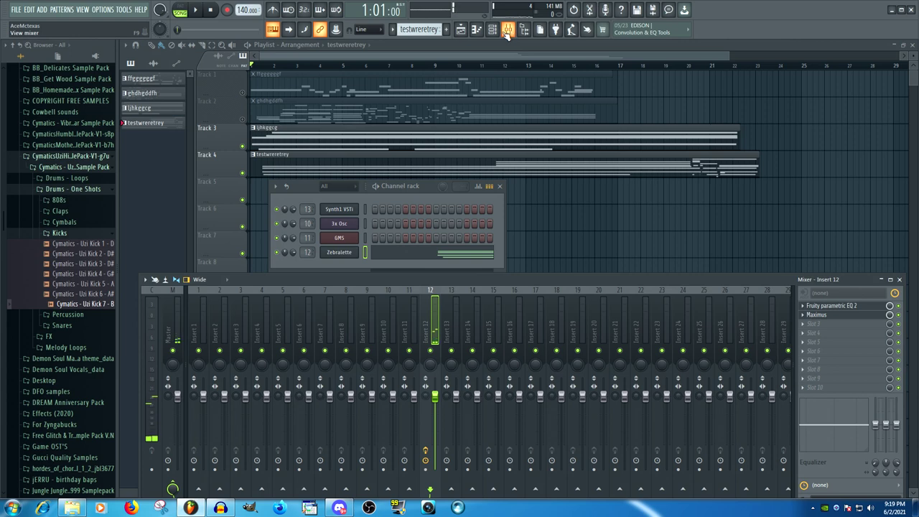
{"action": "left_click", "coordinate": [439, 56]}
{"action": "key", "text": "space"}
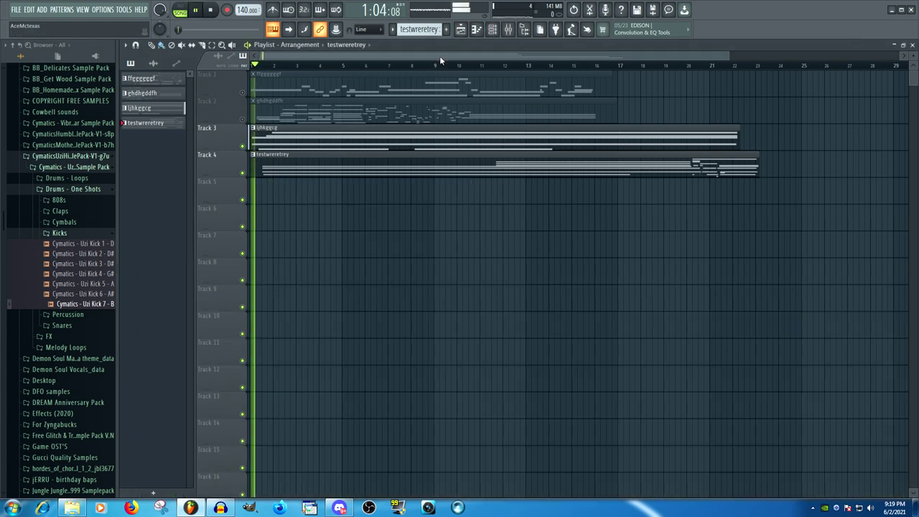
{"action": "left_click", "coordinate": [492, 29]}
{"action": "key", "text": "space"}
{"action": "key", "text": "space"}
{"action": "left_click", "coordinate": [508, 30]}
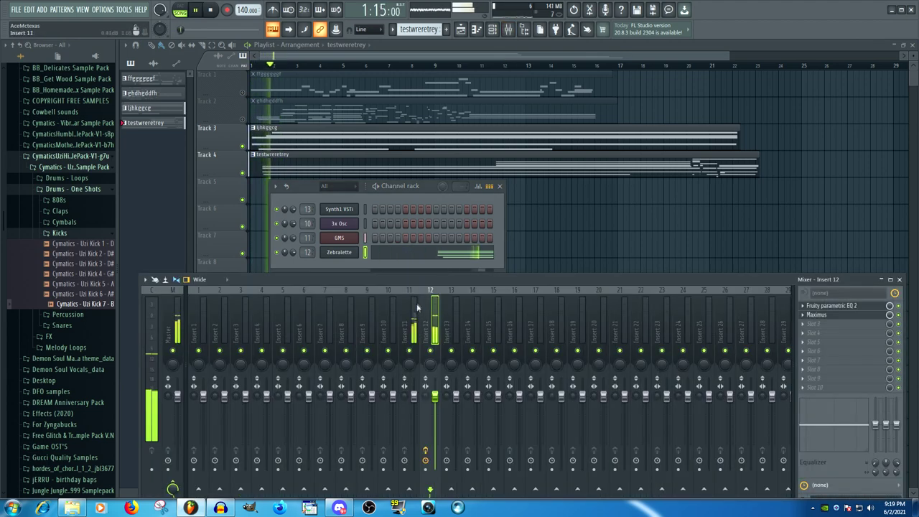
Load ValhallaFreqEcho into the first effect slot of Insert 11 and set its shift to -0.01 Hz
{"action": "key", "text": "space"}
{"action": "left_click", "coordinate": [812, 306]}
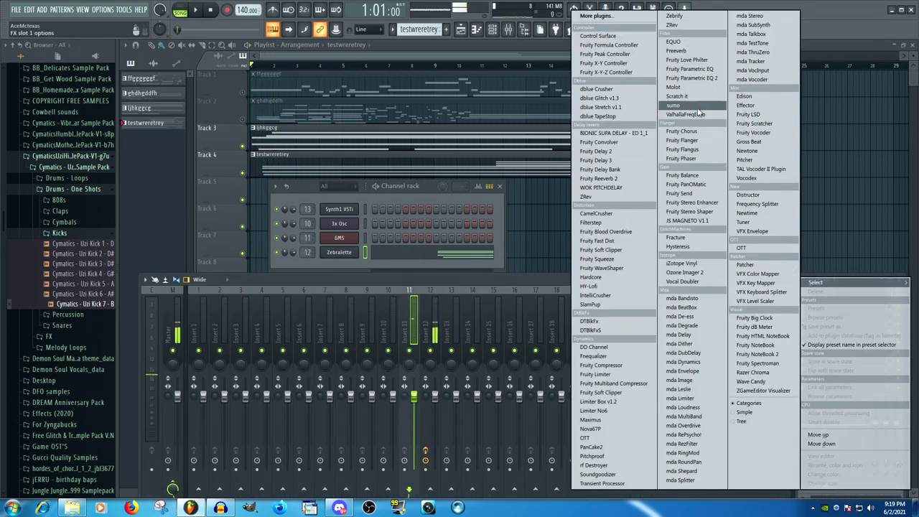
{"action": "left_click", "coordinate": [695, 117]}
{"action": "key", "text": "space"}
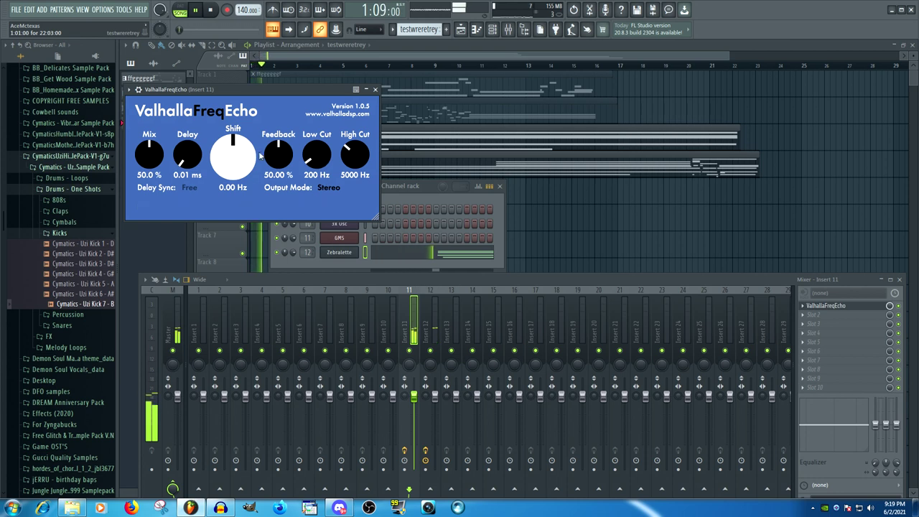
{"action": "left_click_drag", "start_coordinate": [248, 161], "coordinate": [253, 125]}
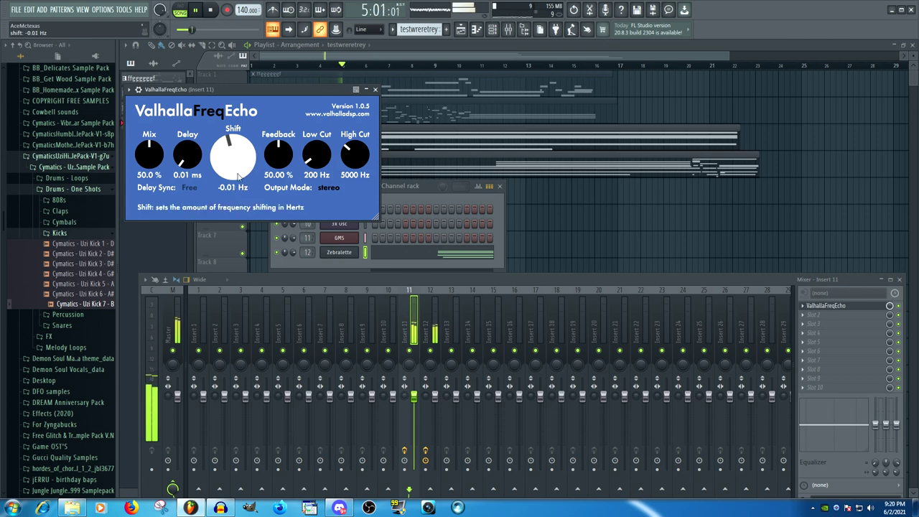
Add Fruity Flangus to the second effect slot of Insert 11 and OTT to the third
{"action": "left_click", "coordinate": [814, 320]}
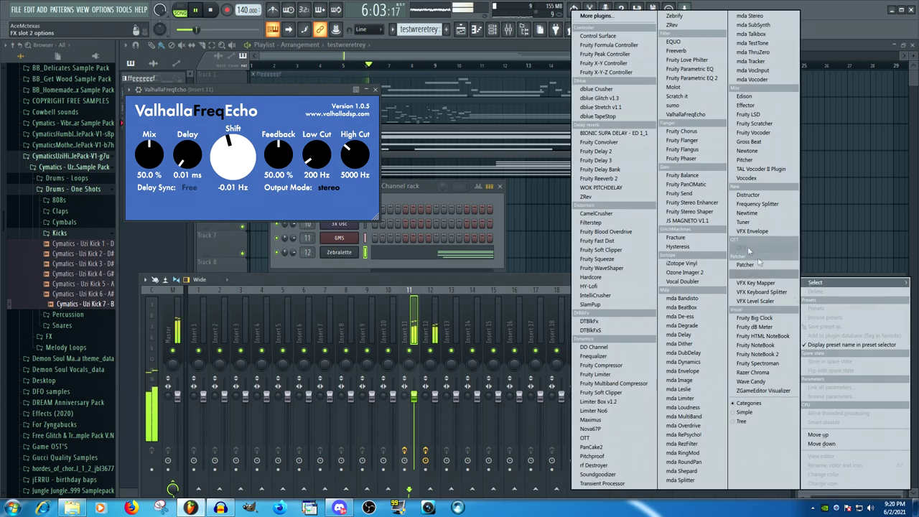
{"action": "left_click", "coordinate": [690, 150]}
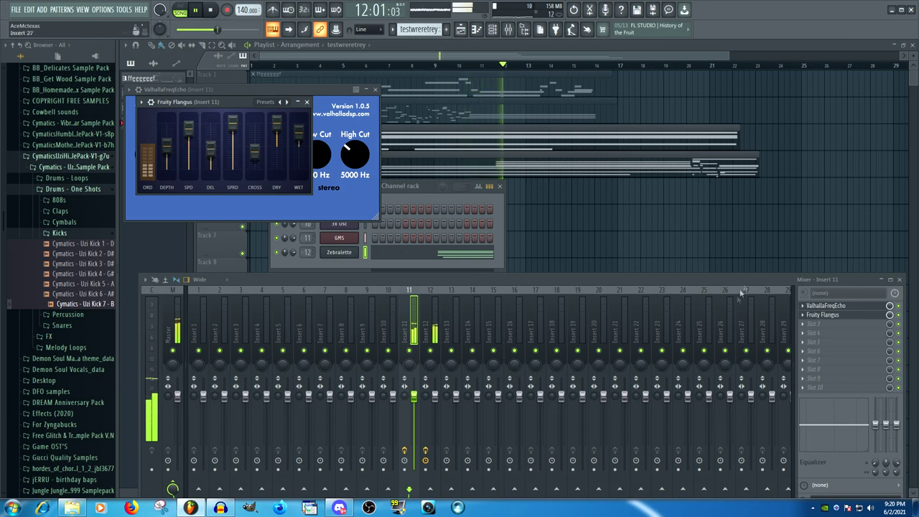
{"action": "left_click", "coordinate": [824, 331]}
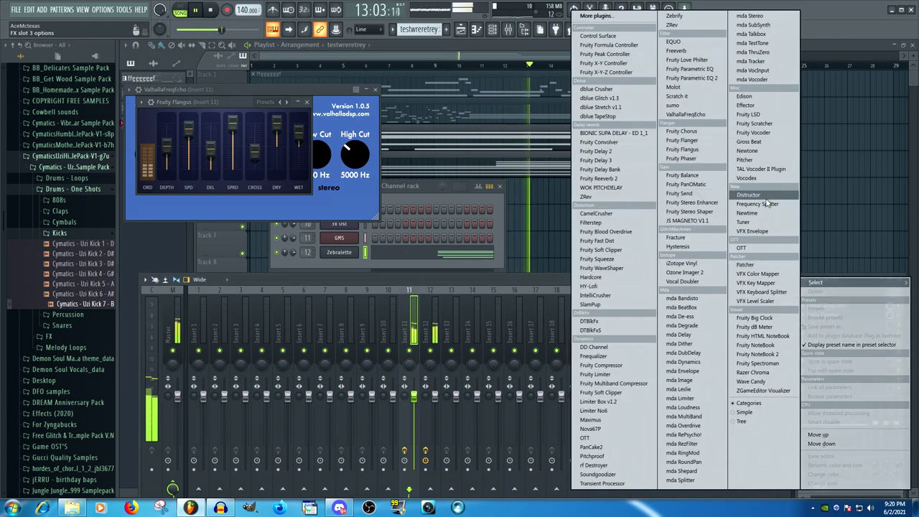
{"action": "left_click", "coordinate": [747, 248]}
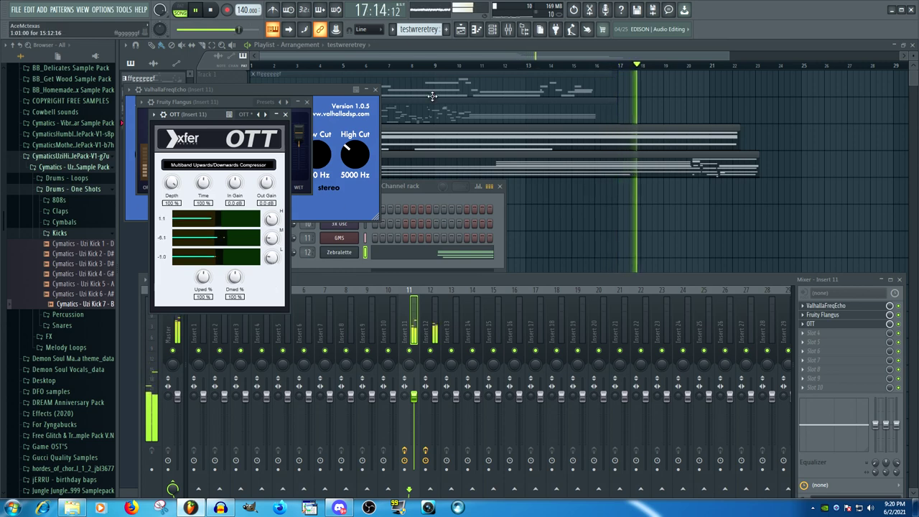
Close all plug-in, rack and mixer windows, stop playback, and unmute playlist Track 2
{"action": "key", "text": "F12"}
{"action": "left_click", "coordinate": [212, 10]}
{"action": "left_click", "coordinate": [242, 120]}
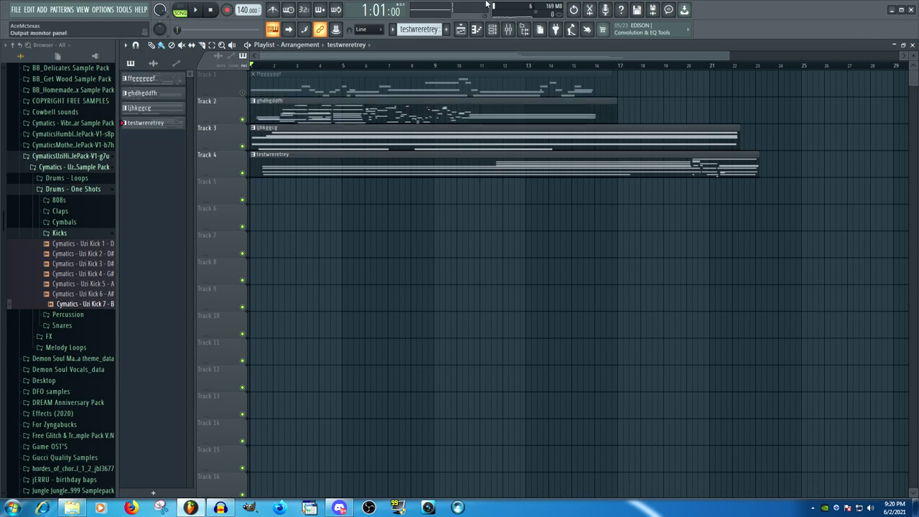
Mute playlist Tracks 3 and 4 so that only Track 2 can be heard
{"action": "left_click", "coordinate": [510, 30]}
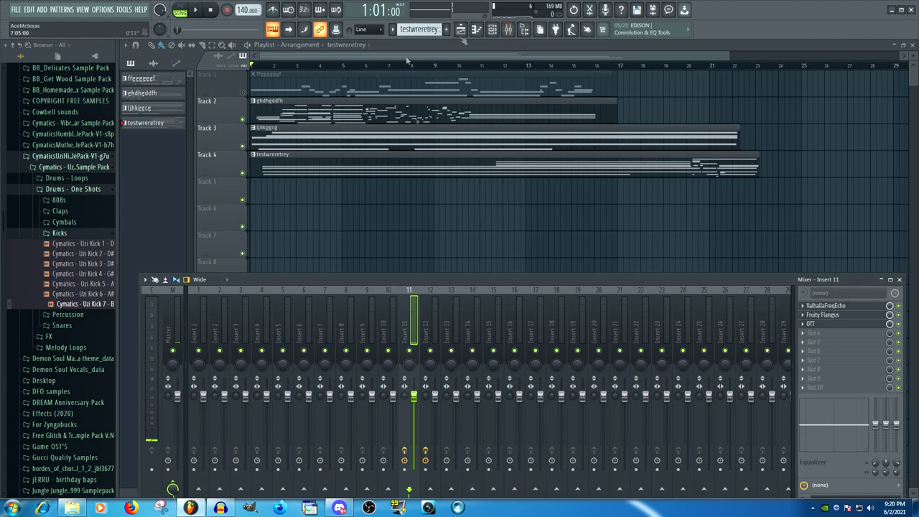
{"action": "left_click", "coordinate": [496, 29]}
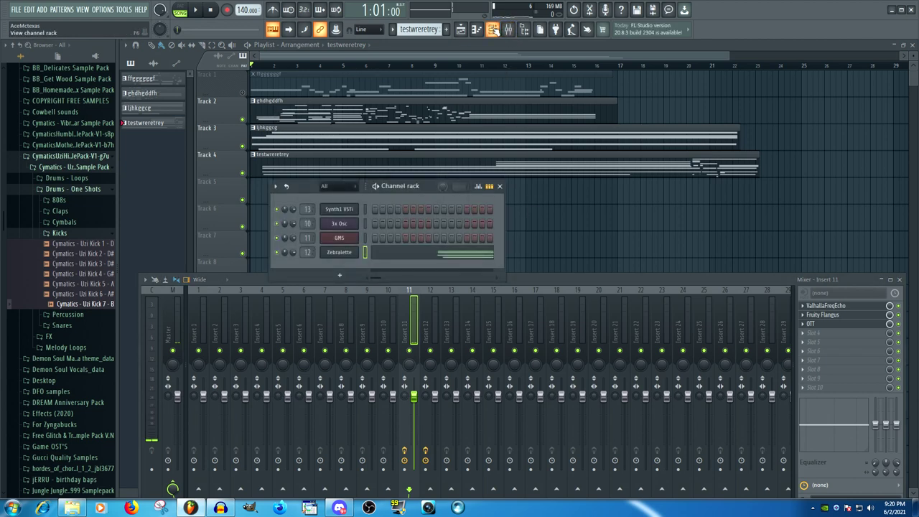
{"action": "left_click", "coordinate": [242, 147]}
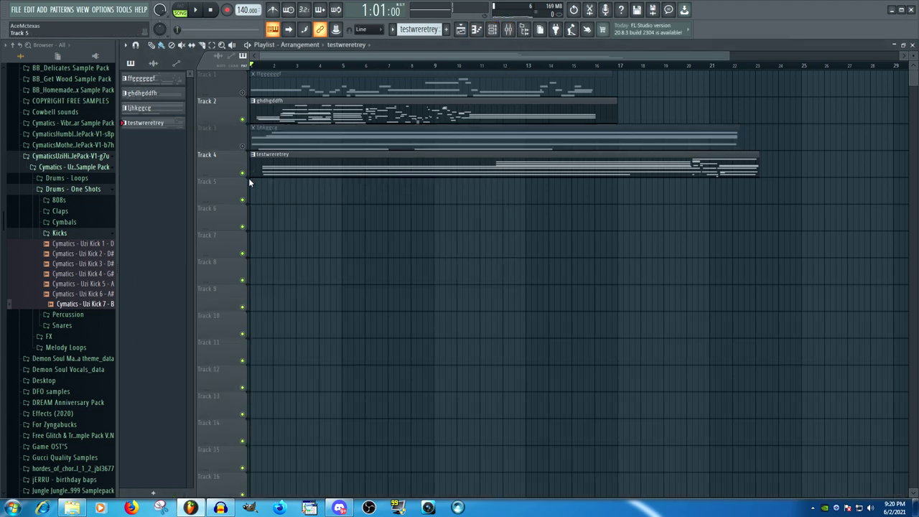
{"action": "left_click", "coordinate": [242, 172]}
Play the song with the channel rack and mixer shown to check which insert receives the Track 2 part
{"action": "key", "text": "space"}
{"action": "left_click", "coordinate": [493, 29]}
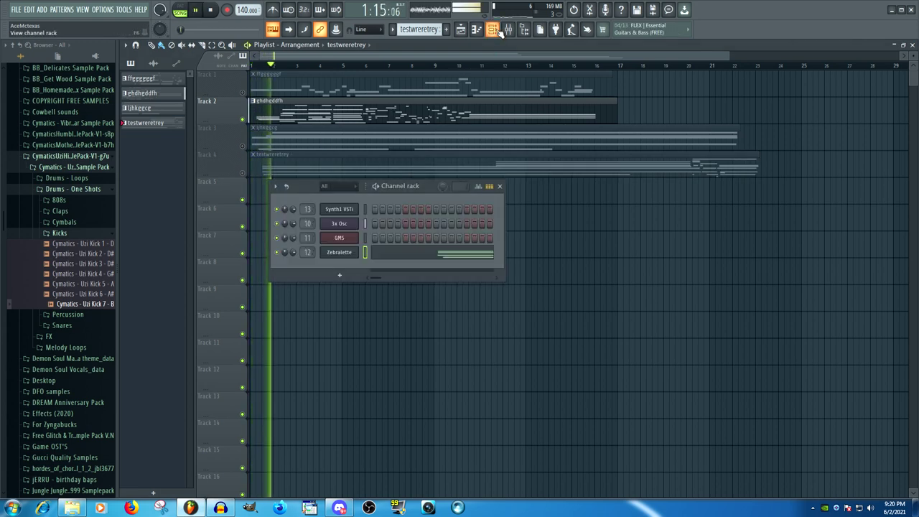
{"action": "left_click", "coordinate": [508, 29]}
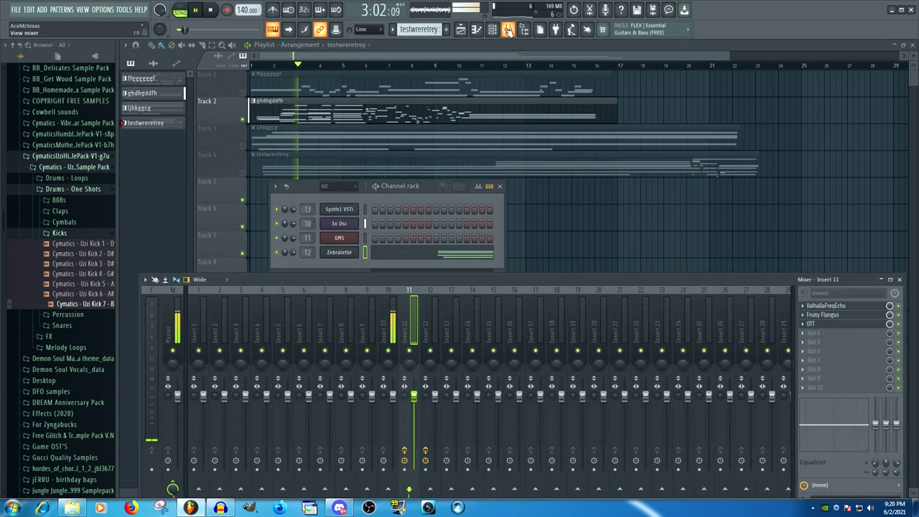
Load Fruity Parametric EQ 2 into the first effect slot of Insert 10
{"action": "key", "text": "Left"}
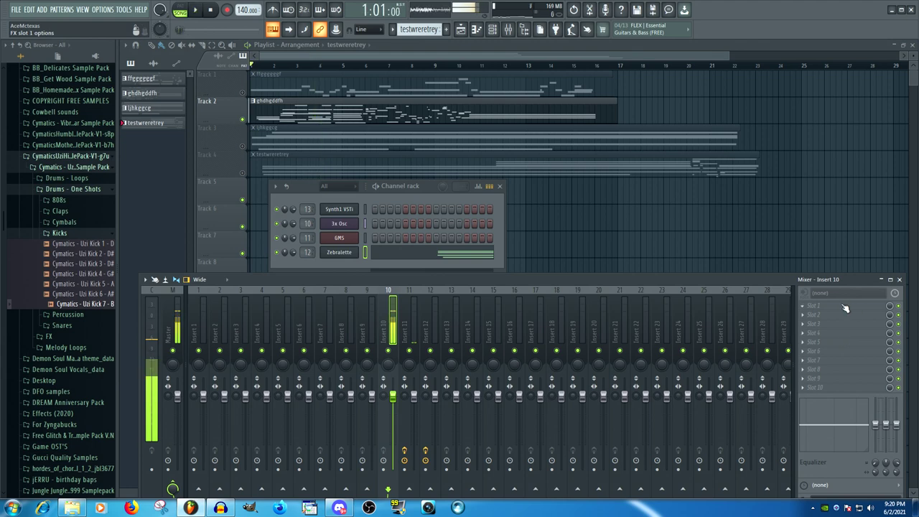
{"action": "left_click", "coordinate": [846, 308]}
{"action": "left_click", "coordinate": [690, 94]}
Cut bands 2 and 5 and boost bands 1, 3 and 4 of Insert 10's parametric EQ during playback
{"action": "left_click_drag", "start_coordinate": [346, 258], "coordinate": [355, 277]}
{"action": "key", "text": "space"}
{"action": "left_click_drag", "start_coordinate": [269, 245], "coordinate": [307, 218]}
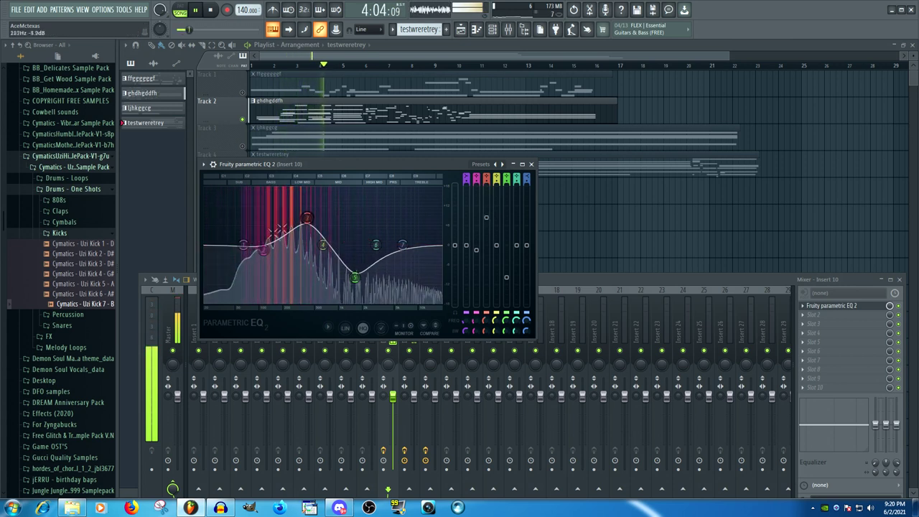
{"action": "left_click_drag", "start_coordinate": [264, 250], "coordinate": [291, 293]}
{"action": "left_click_drag", "start_coordinate": [244, 245], "coordinate": [257, 192]}
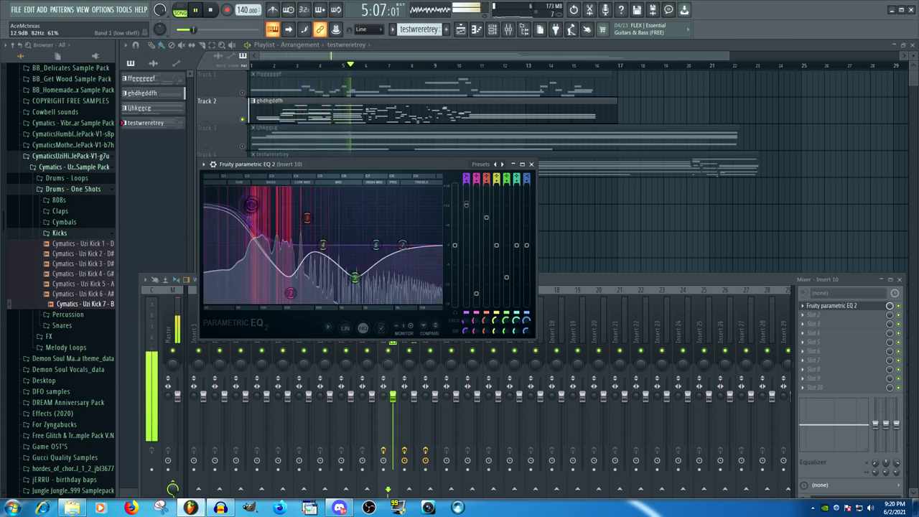
{"action": "left_click_drag", "start_coordinate": [323, 245], "coordinate": [324, 209]}
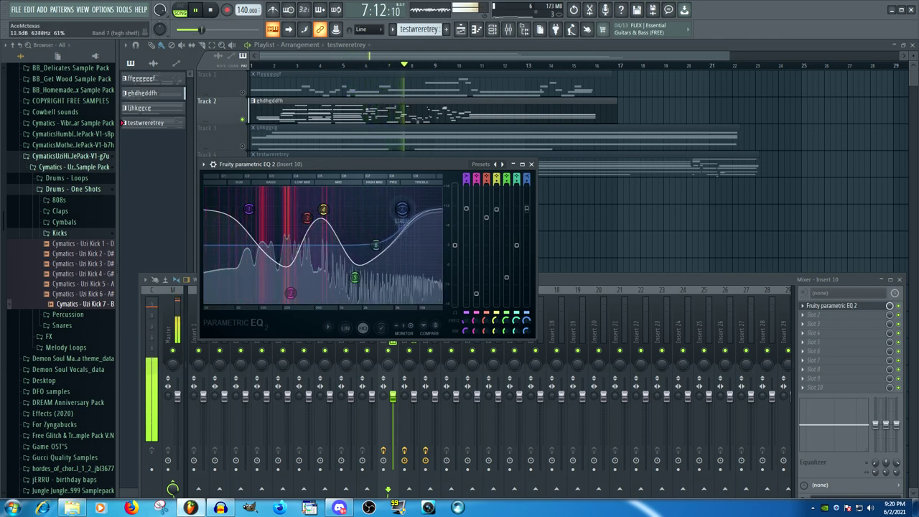
Boost EQ bands 6 and 7 strongly, readjust band 4, and push band 1 to its maximum gain at a higher frequency
{"action": "mouse_move", "coordinate": [401, 209]}
{"action": "left_mouse_down"}
{"action": "mouse_move", "coordinate": [384, 239]}
{"action": "mouse_move", "coordinate": [395, 220]}
{"action": "left_mouse_up"}
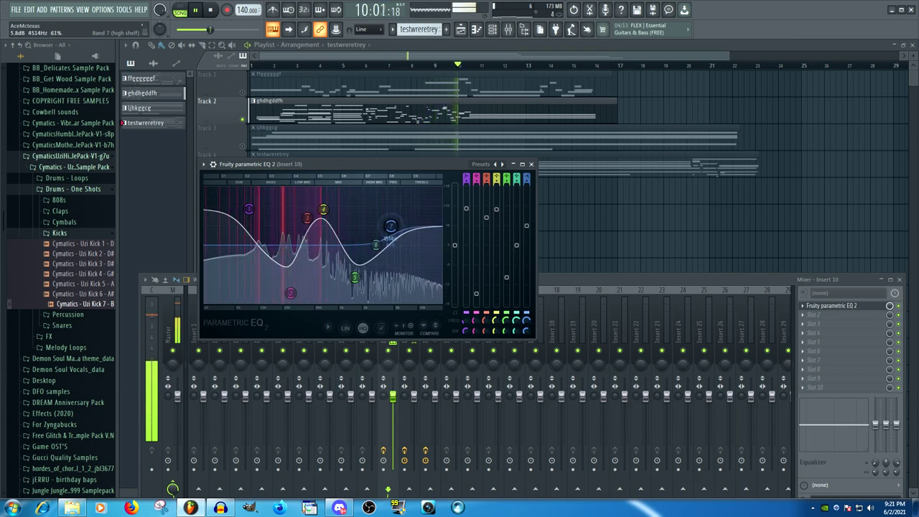
{"action": "left_click_drag", "start_coordinate": [376, 245], "coordinate": [401, 188]}
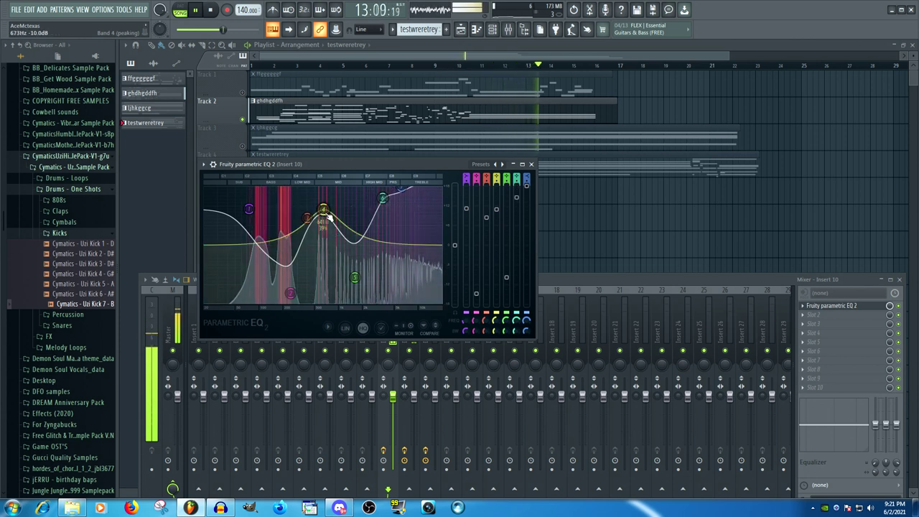
{"action": "left_click_drag", "start_coordinate": [324, 191], "coordinate": [325, 210]}
{"action": "left_click_drag", "start_coordinate": [249, 209], "coordinate": [284, 188]}
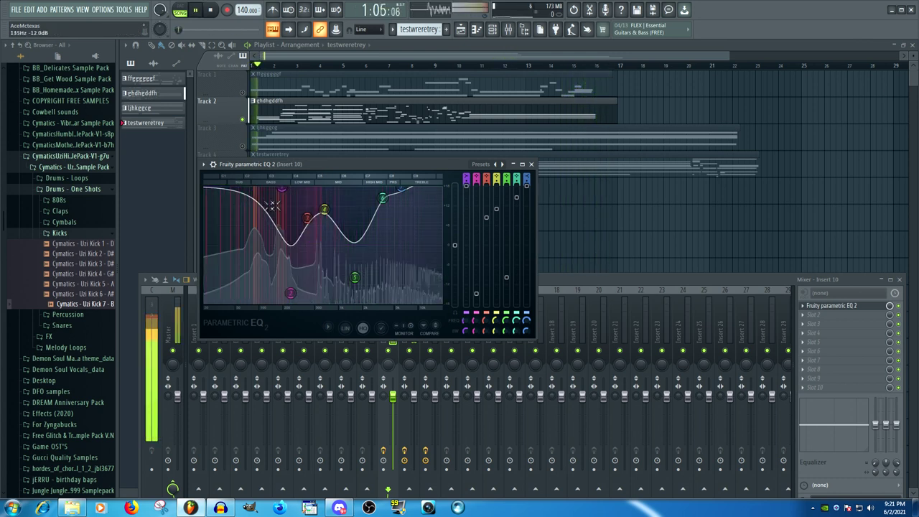
Lower the parametric EQ's main level to about -8.8 dB
{"action": "left_click", "coordinate": [839, 319]}
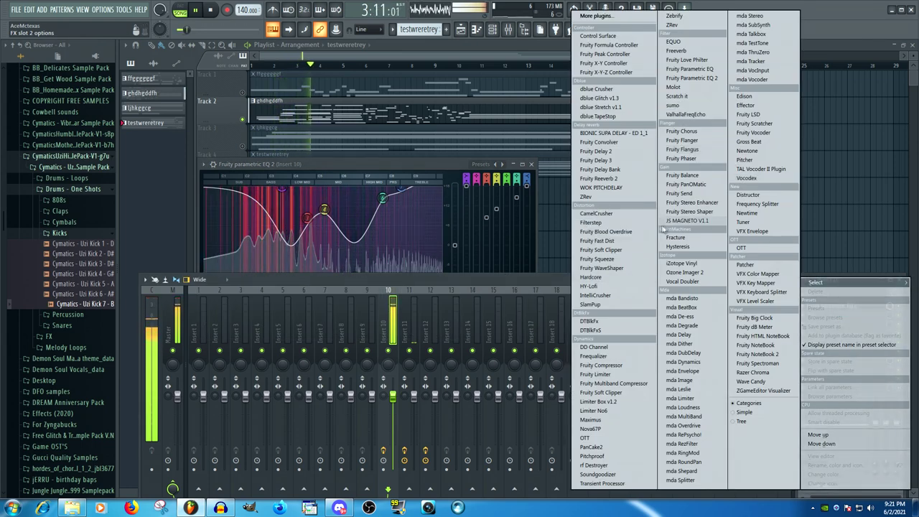
{"action": "left_click", "coordinate": [491, 283]}
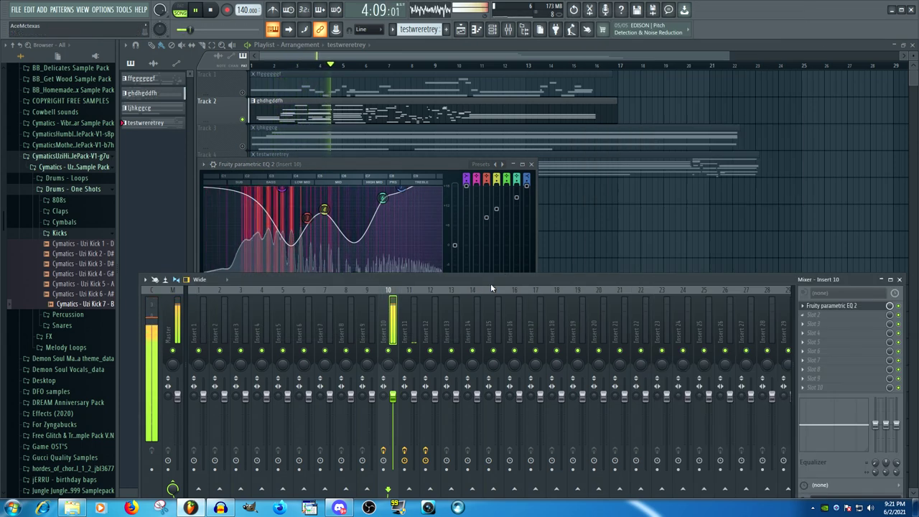
{"action": "left_click", "coordinate": [460, 248]}
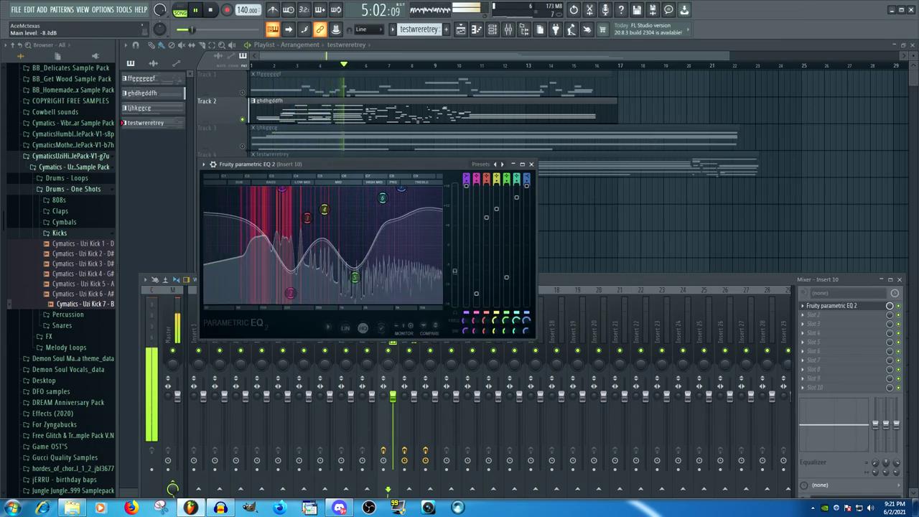
Load Filterstep into the second effect slot of Insert 10 and move its window higher over the playlist
{"action": "left_click", "coordinate": [814, 319]}
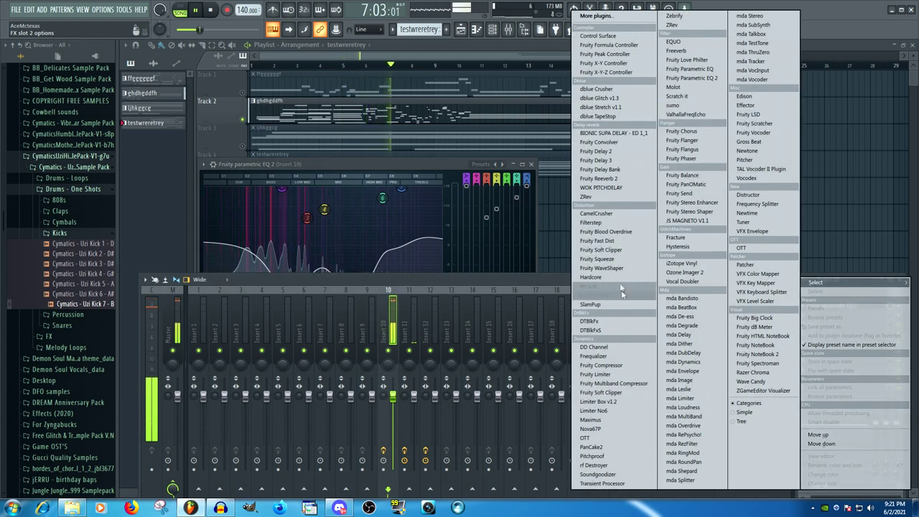
{"action": "left_click", "coordinate": [618, 222]}
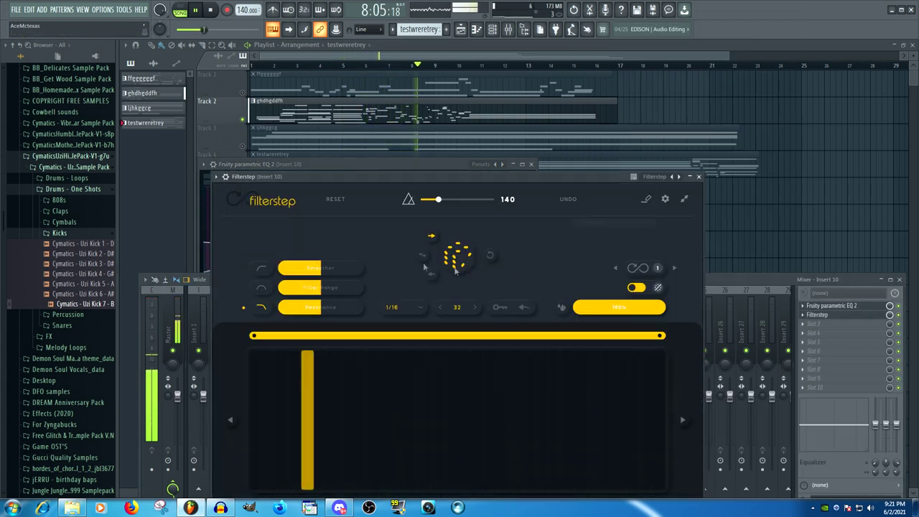
{"action": "left_click_drag", "start_coordinate": [506, 177], "coordinate": [470, 123]}
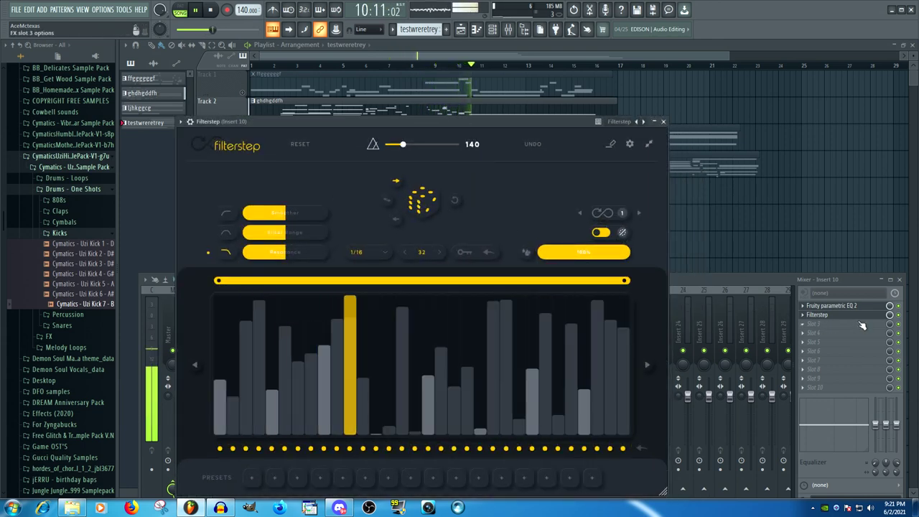
Load OTT into the third effect slot of Insert 10, clear the open windows, and reopen OTT from the mixer
{"action": "left_click", "coordinate": [837, 324]}
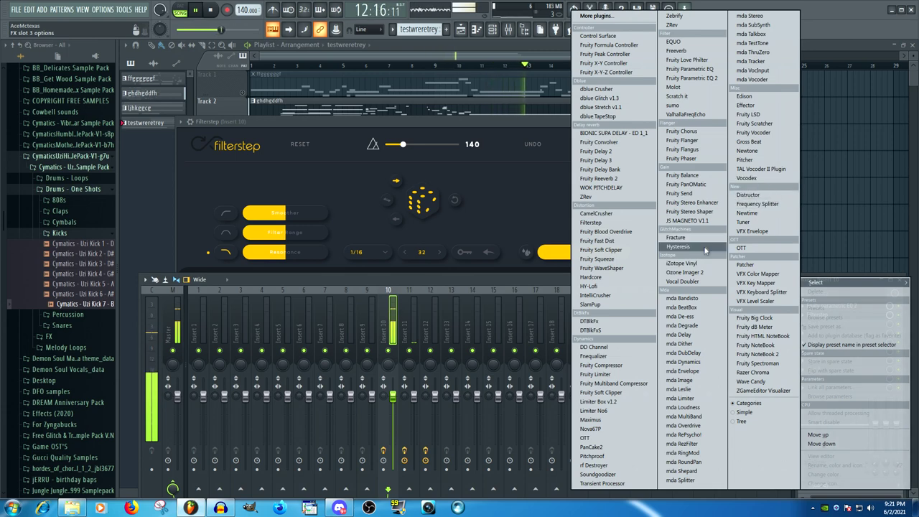
{"action": "left_click", "coordinate": [742, 248]}
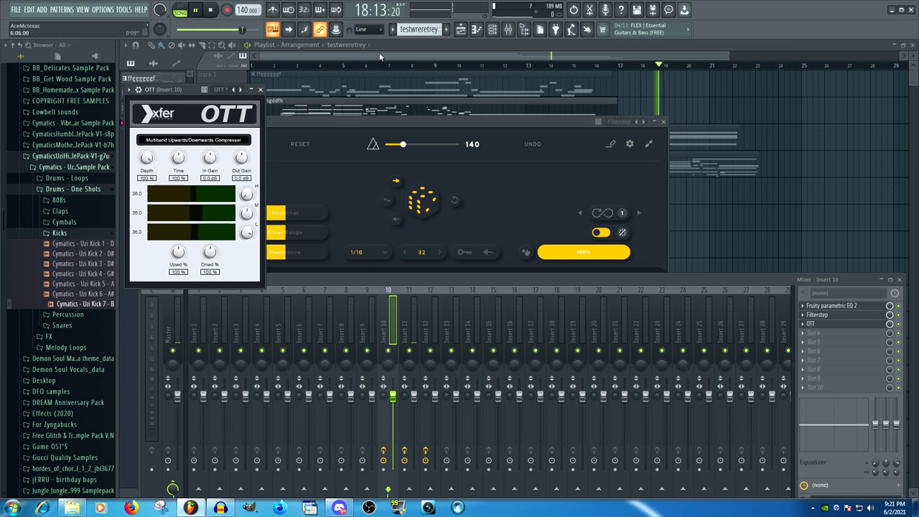
{"action": "key", "text": "F12"}
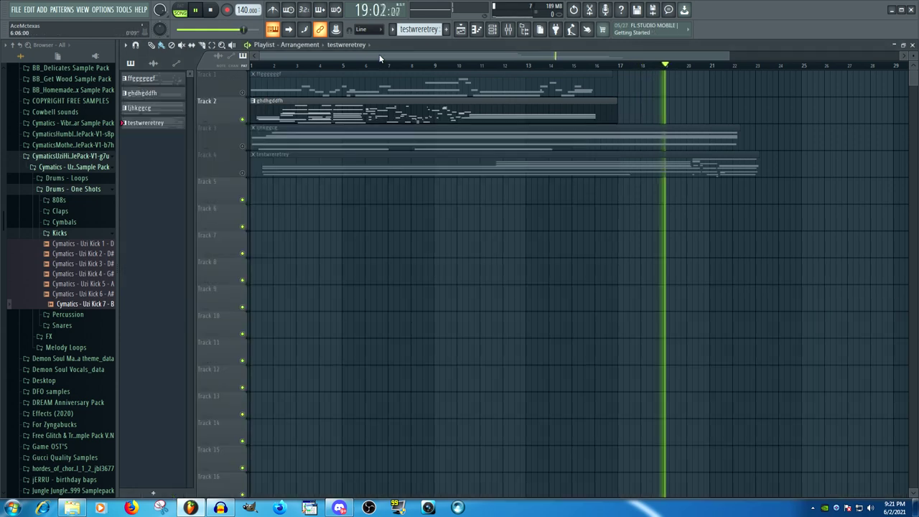
{"action": "left_click", "coordinate": [515, 30]}
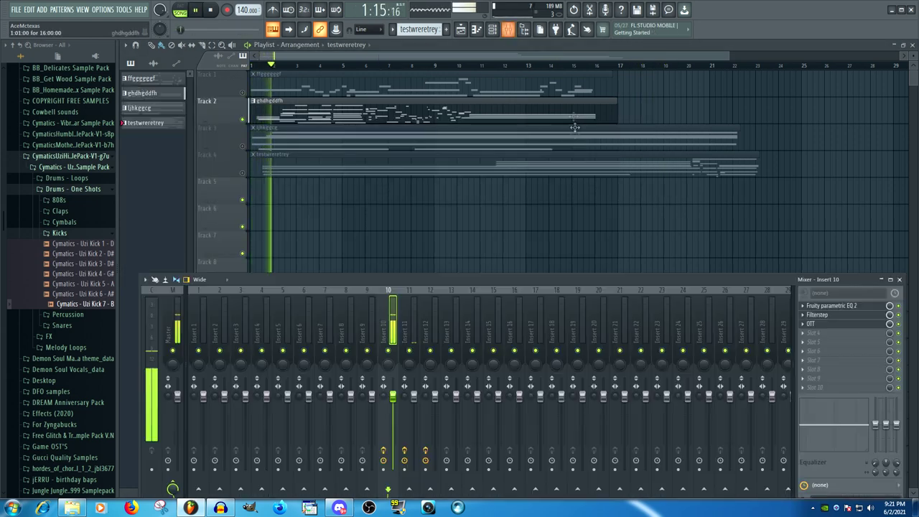
{"action": "left_click", "coordinate": [815, 324]}
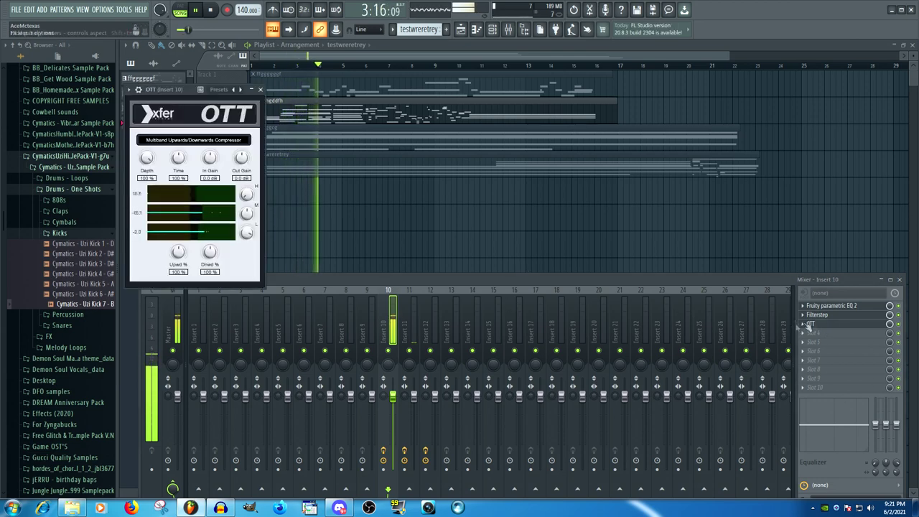
Load TAL Vocoder II into the fourth effect slot of Insert 10 with input mode on, and raise several of its frequency bands
{"action": "left_click", "coordinate": [808, 333]}
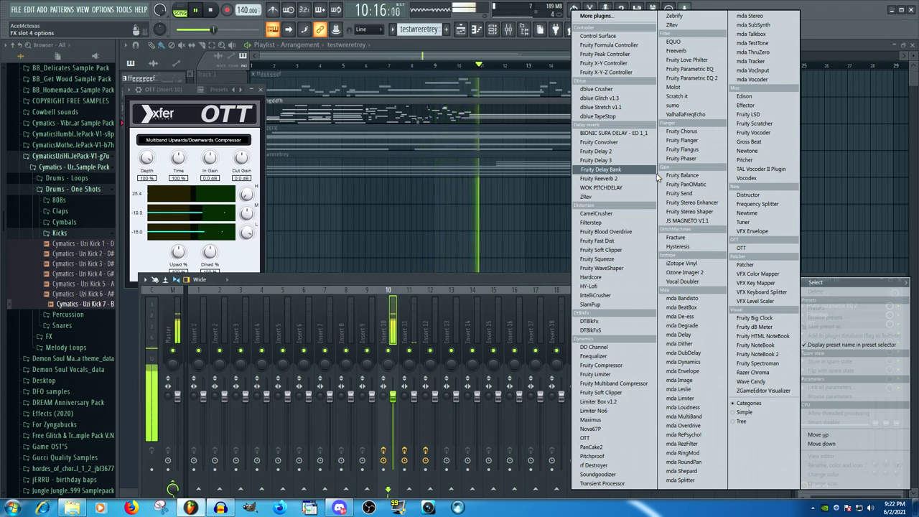
{"action": "left_click", "coordinate": [786, 171]}
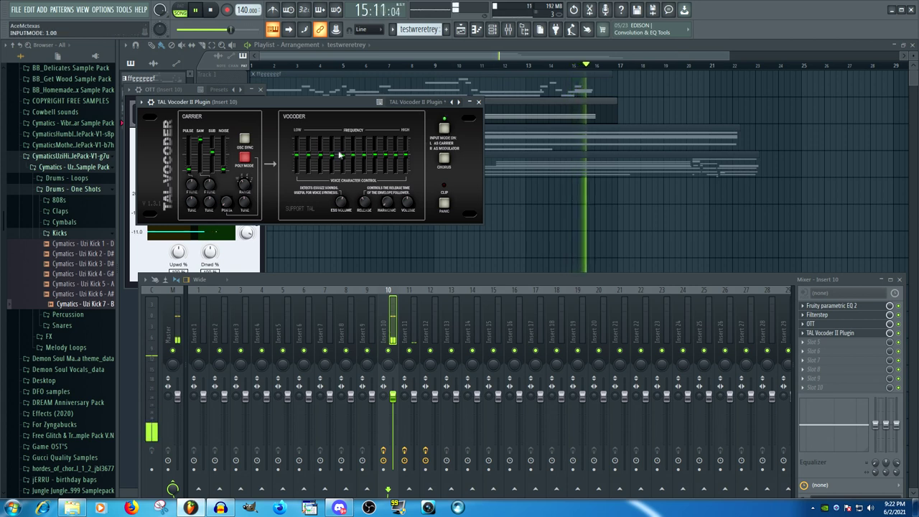
{"action": "left_click_drag", "start_coordinate": [331, 153], "coordinate": [331, 148]}
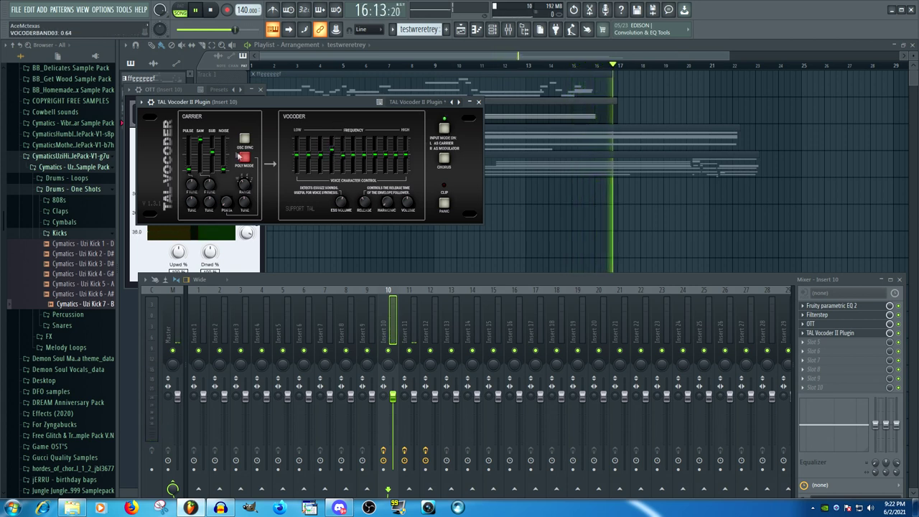
{"action": "key", "text": "space"}
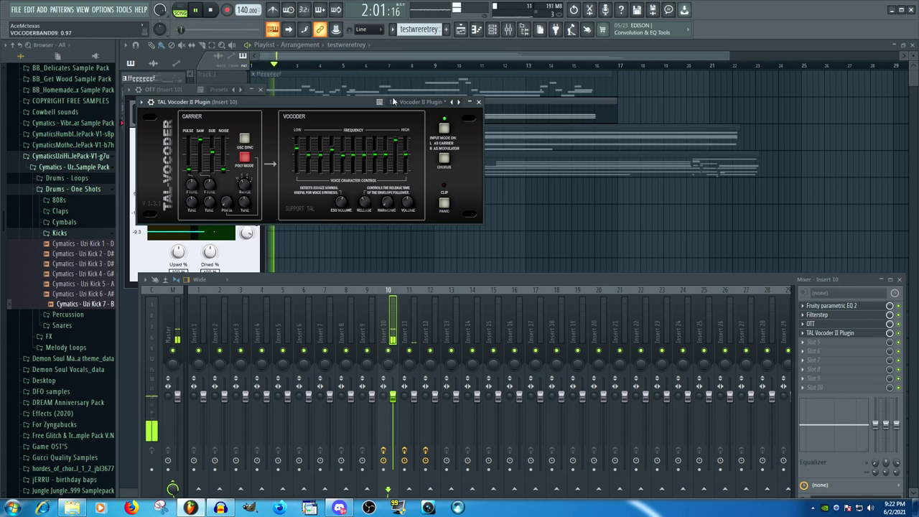
{"action": "left_click_drag", "start_coordinate": [404, 141], "coordinate": [404, 131]}
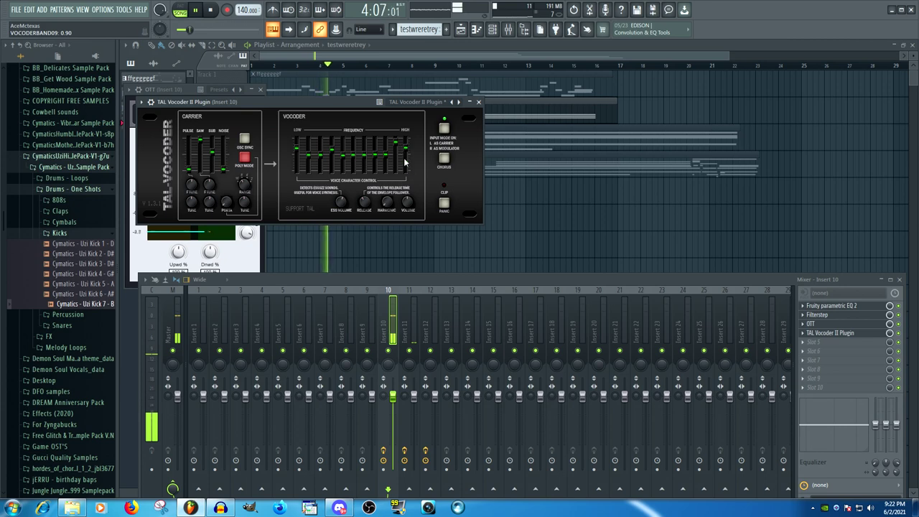
Load CamelCrusher into the fifth effect slot of Insert 10 and close all plug-in and mixer windows
{"action": "left_click", "coordinate": [845, 342]}
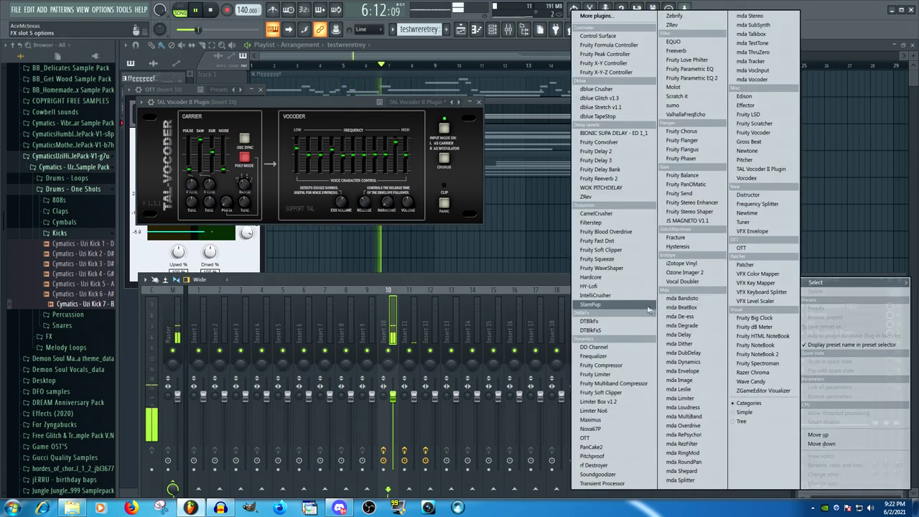
{"action": "left_click", "coordinate": [596, 213]}
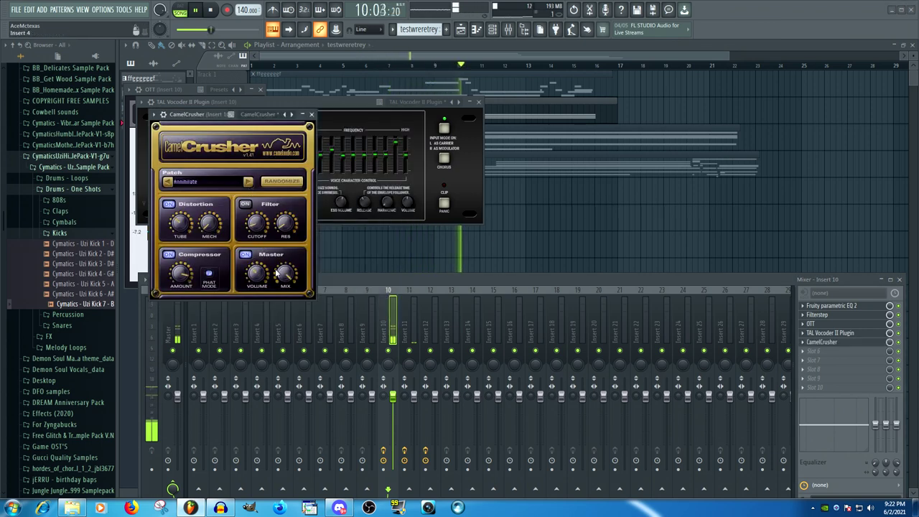
{"action": "left_click", "coordinate": [498, 57]}
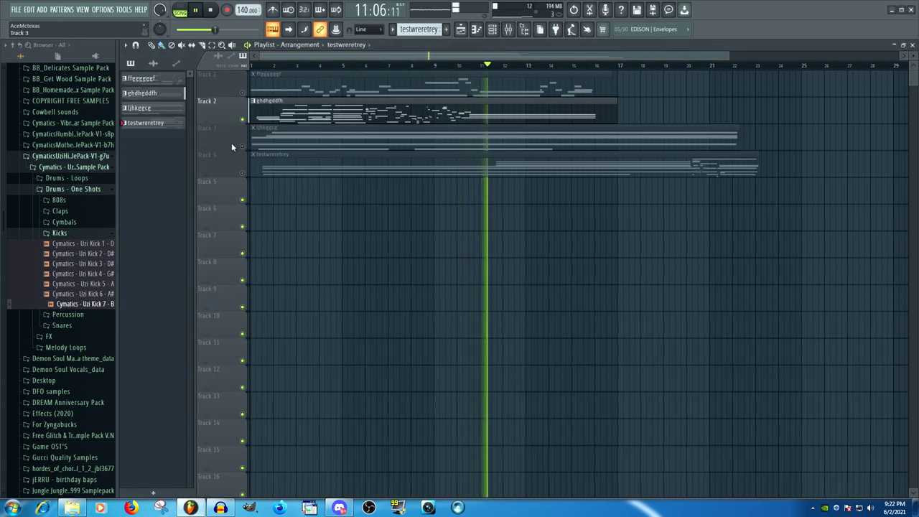
Unmute playlist Tracks 3 and 4 while auditioning the song, stop playback, and unmute Track 1
{"action": "key", "text": "space"}
{"action": "key", "text": "space"}
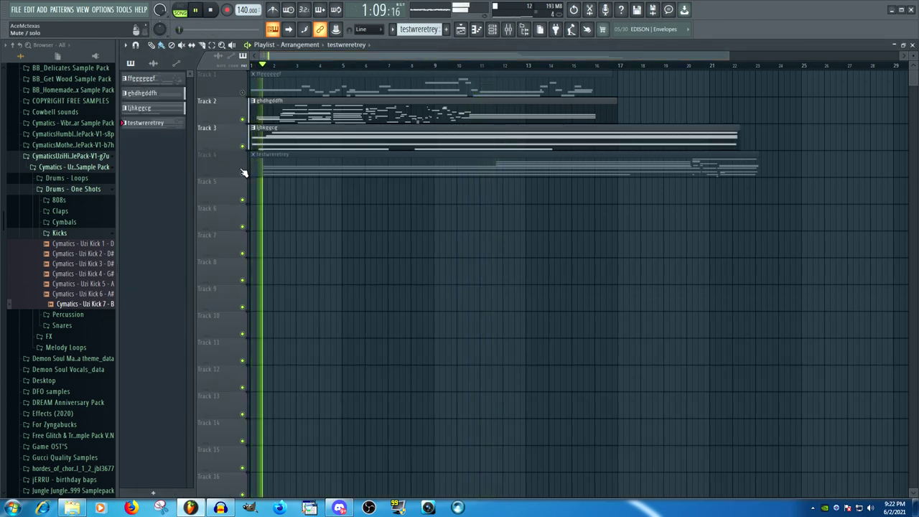
{"action": "left_click", "coordinate": [243, 172]}
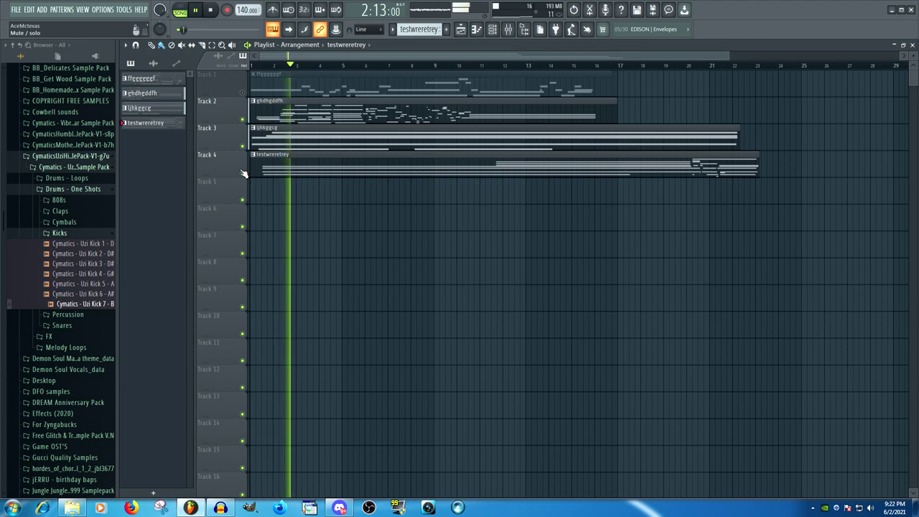
{"action": "key", "text": "space"}
{"action": "key", "text": "space"}
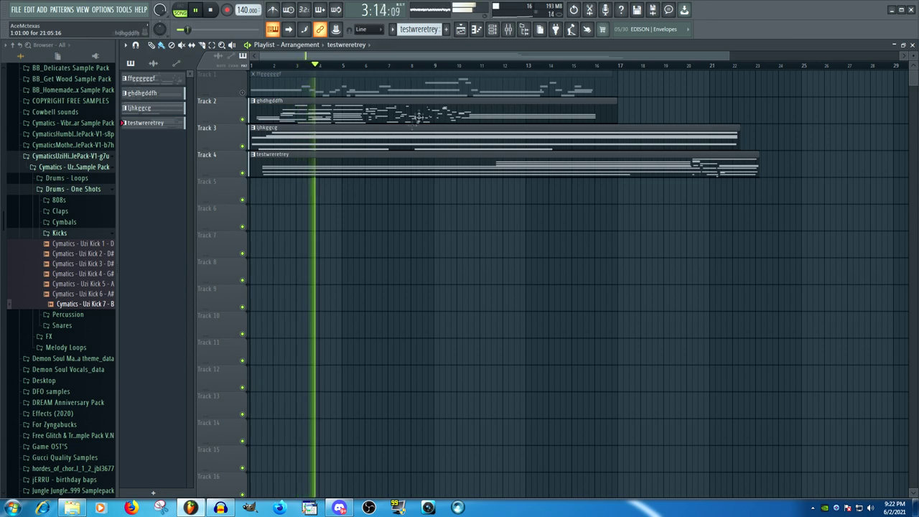
{"action": "left_click", "coordinate": [215, 10]}
{"action": "left_click", "coordinate": [243, 93]}
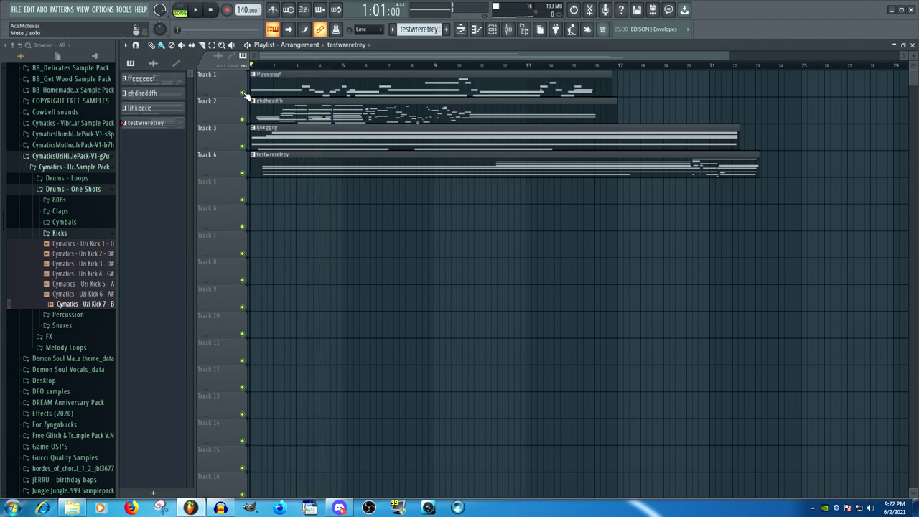
Audition the song with the mixer open and select Insert 13, the insert carrying the Track 1 synth
{"action": "left_click", "coordinate": [508, 28]}
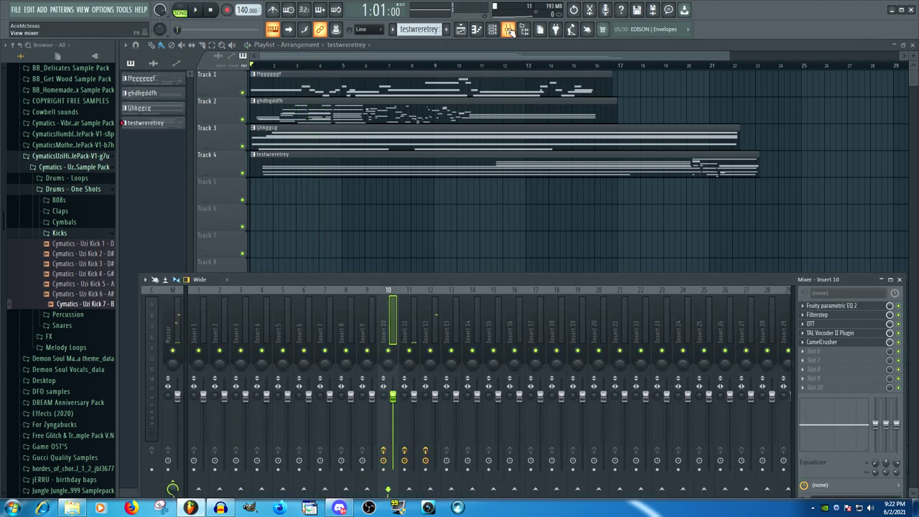
{"action": "key", "text": "space"}
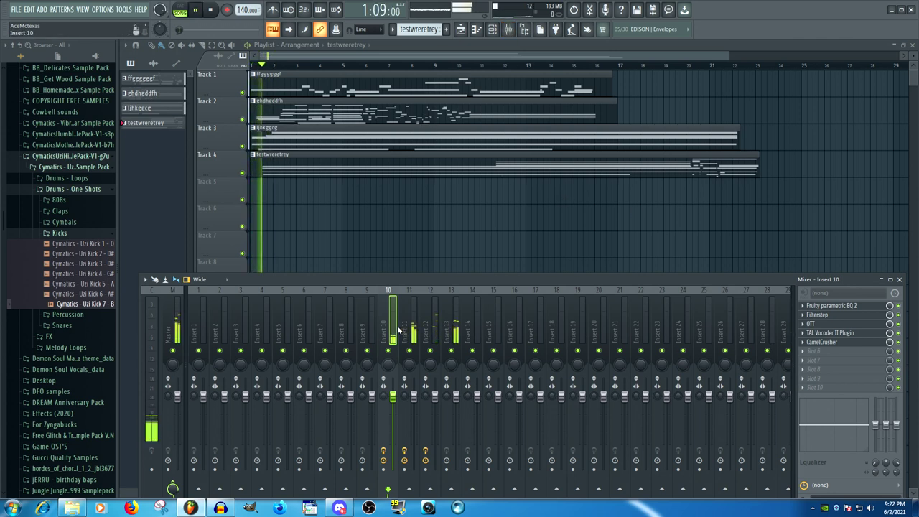
{"action": "left_click", "coordinate": [408, 331]}
{"action": "left_click", "coordinate": [434, 329]}
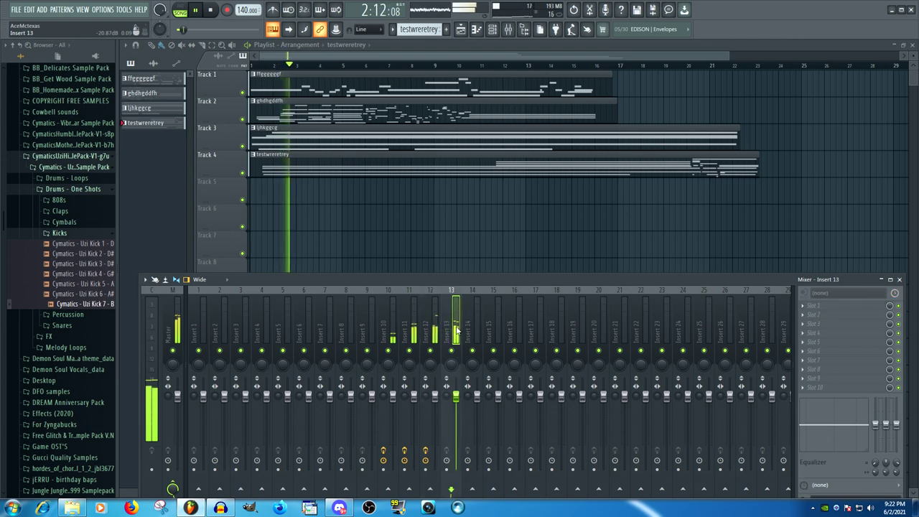
{"action": "left_click", "coordinate": [456, 329]}
{"action": "key", "text": "space"}
Load ValhallaFreqEcho into the first effect slot of Insert 13 and start playback to hear it
{"action": "left_click", "coordinate": [826, 305]}
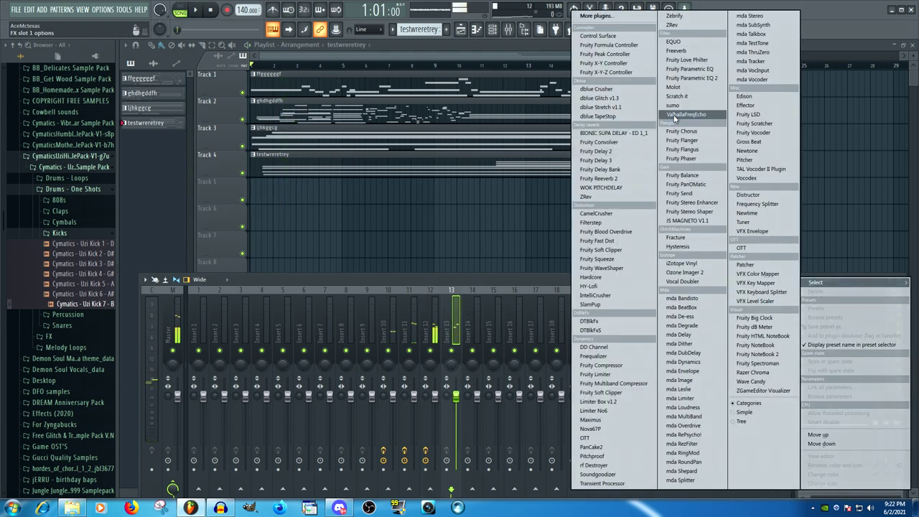
{"action": "left_click", "coordinate": [686, 114]}
{"action": "key", "text": "space"}
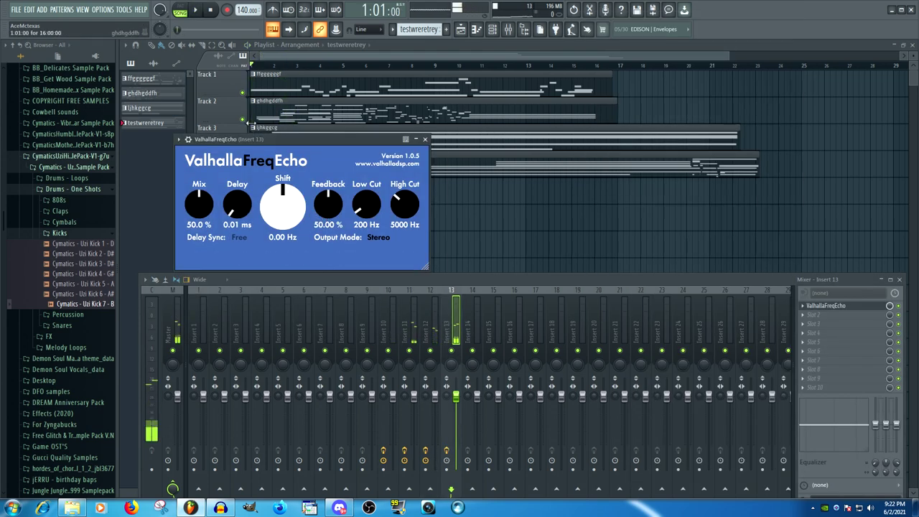
Mute playlist Tracks 2, 3 and 4 and play the song with only Track 1 sounding
{"action": "left_click", "coordinate": [243, 119]}
{"action": "left_click", "coordinate": [242, 145]}
{"action": "left_click", "coordinate": [242, 174]}
{"action": "key", "text": "space"}
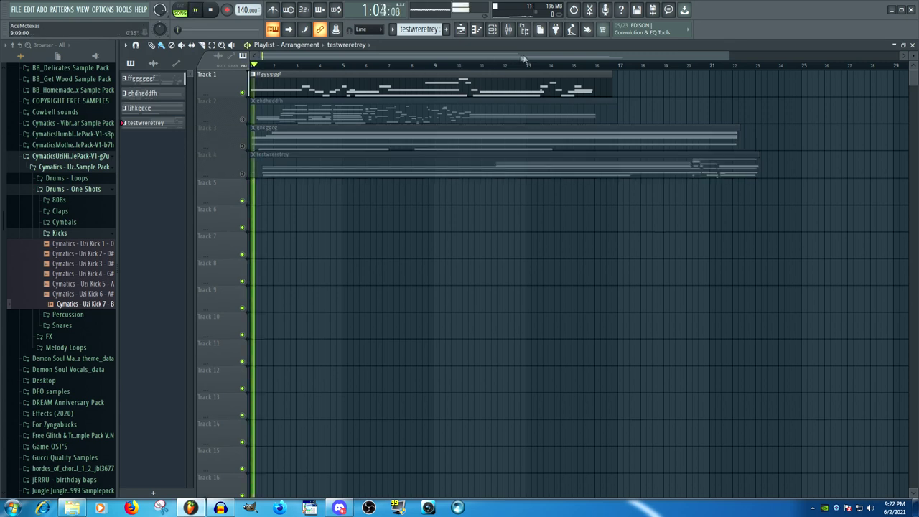
Reopen the mixer and delete ValhallaFreqEcho from the first effect slot of Insert 13
{"action": "left_click", "coordinate": [509, 29]}
{"action": "left_click", "coordinate": [808, 309]}
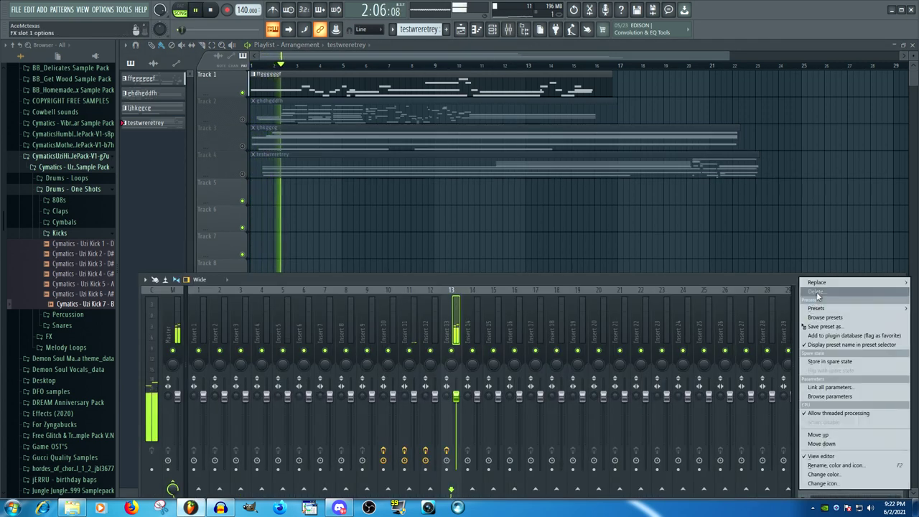
{"action": "left_click", "coordinate": [819, 292]}
{"action": "left_click", "coordinate": [505, 284]}
Try Scratch it in the first effect slot of Insert 13 and delete it again
{"action": "left_click", "coordinate": [818, 305]}
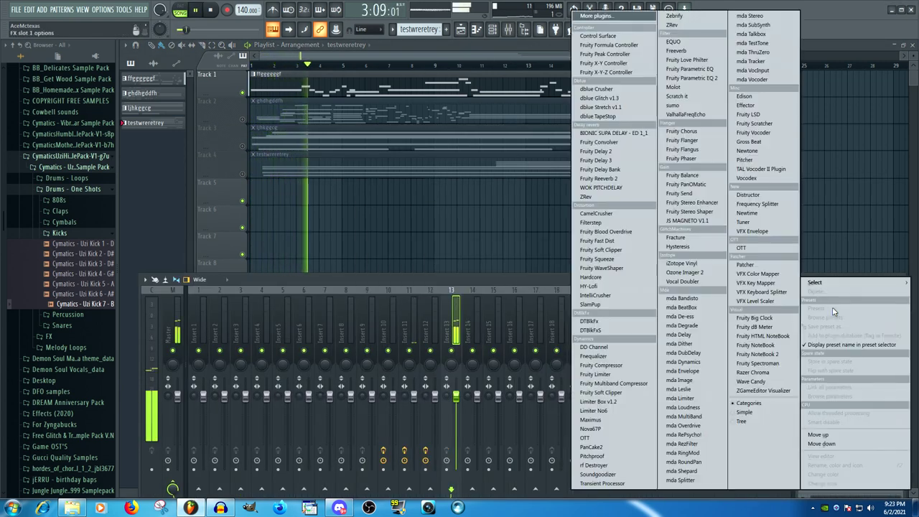
{"action": "left_click", "coordinate": [678, 95]}
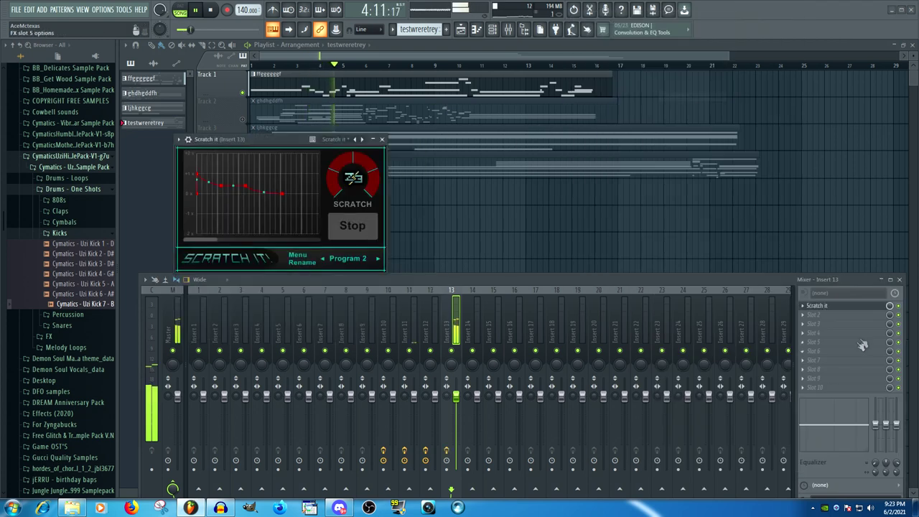
{"action": "left_click", "coordinate": [809, 309]}
{"action": "left_click", "coordinate": [819, 292]}
{"action": "left_click", "coordinate": [523, 285]}
Load sumo into the first effect slot of Insert 13 and restart playback from the beginning with the mixer open
{"action": "left_click", "coordinate": [842, 305]}
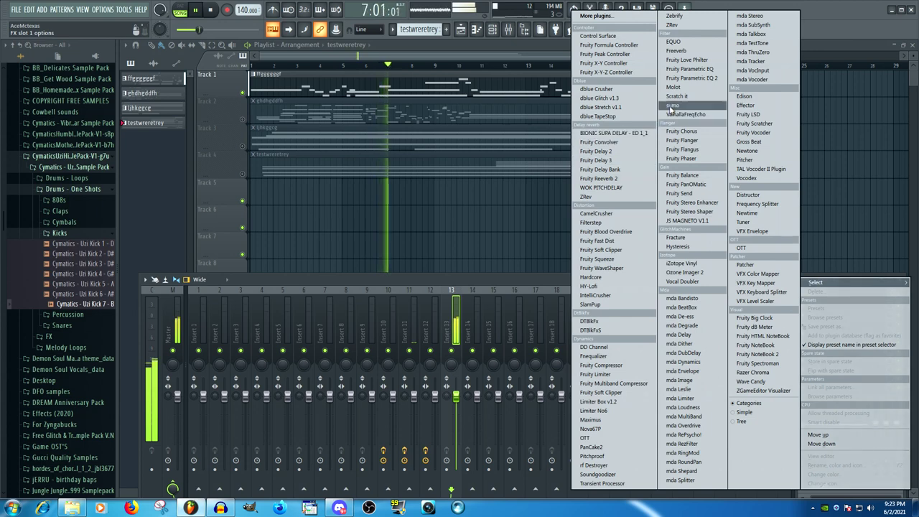
{"action": "left_click", "coordinate": [673, 105]}
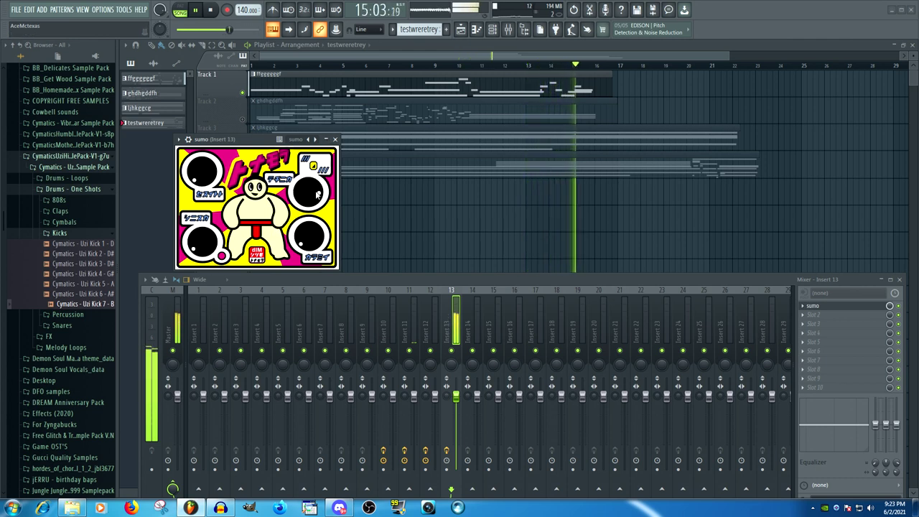
{"action": "left_click", "coordinate": [827, 319]}
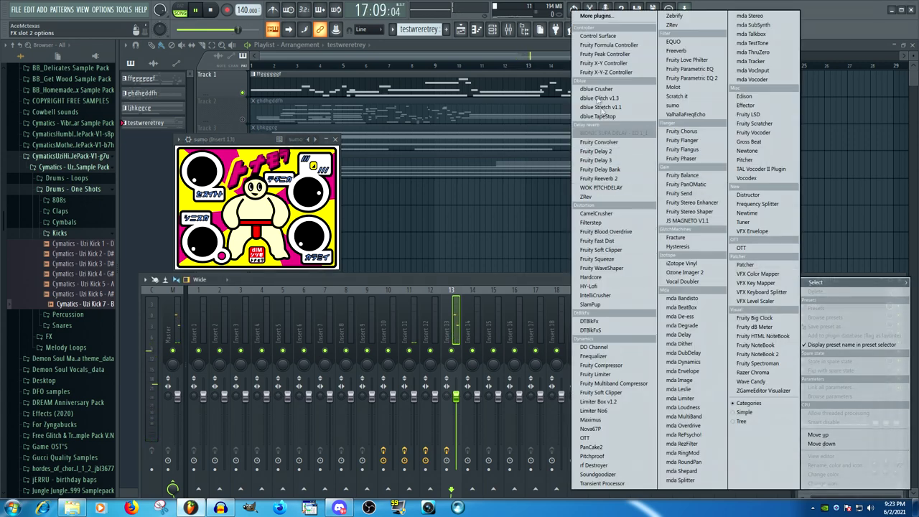
{"action": "left_click", "coordinate": [546, 56]}
{"action": "key", "text": "space"}
{"action": "key", "text": "space"}
{"action": "left_click", "coordinate": [509, 29]}
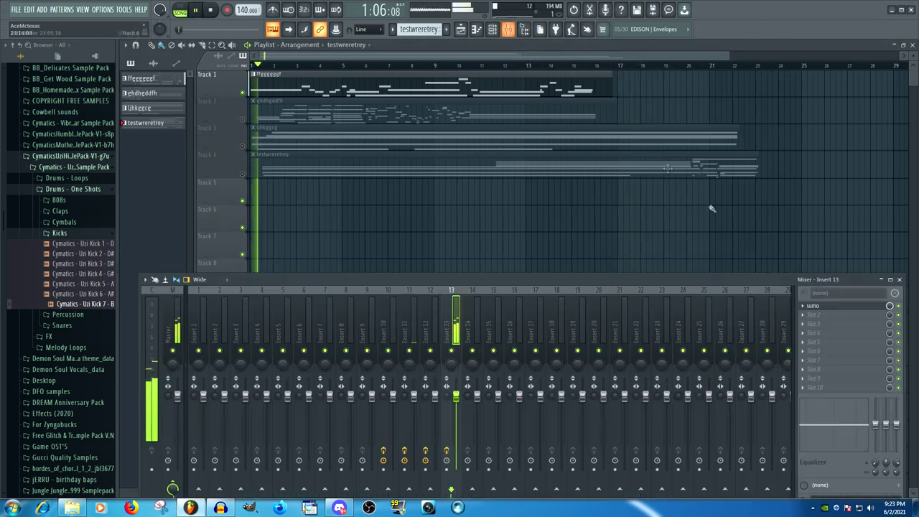
Load Fruity Reeverb 2 into the second effect slot of Insert 13, adjust its high cut, raise the wet level to maximum and lower the dry level
{"action": "left_click", "coordinate": [835, 317]}
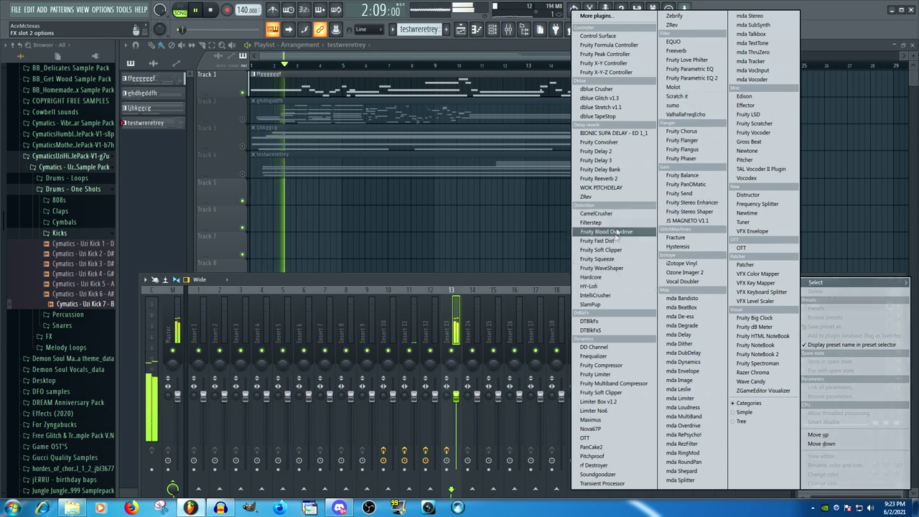
{"action": "left_click", "coordinate": [600, 178]}
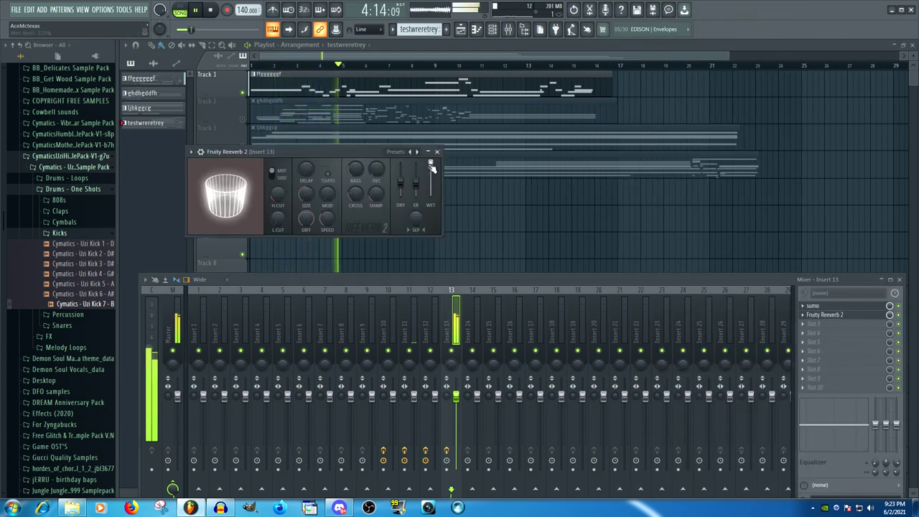
{"action": "left_click_drag", "start_coordinate": [400, 184], "coordinate": [404, 168]}
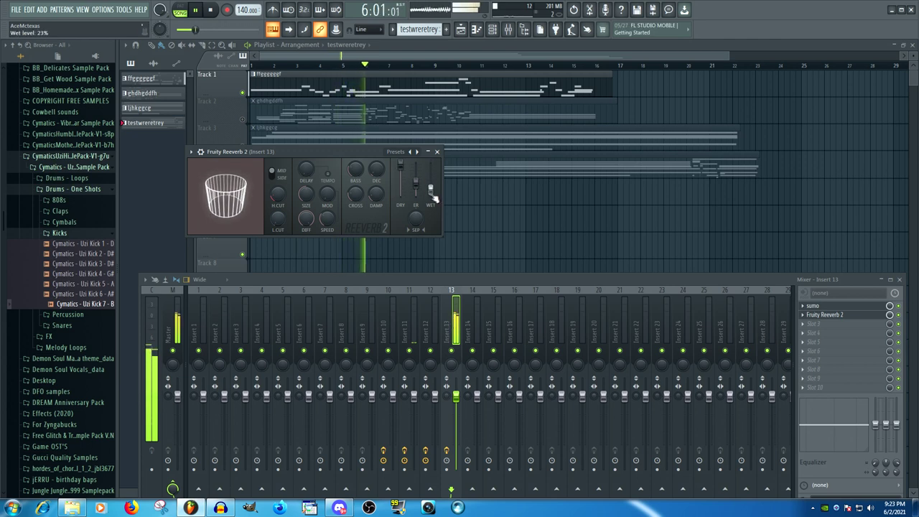
{"action": "left_click_drag", "start_coordinate": [278, 194], "coordinate": [278, 197]}
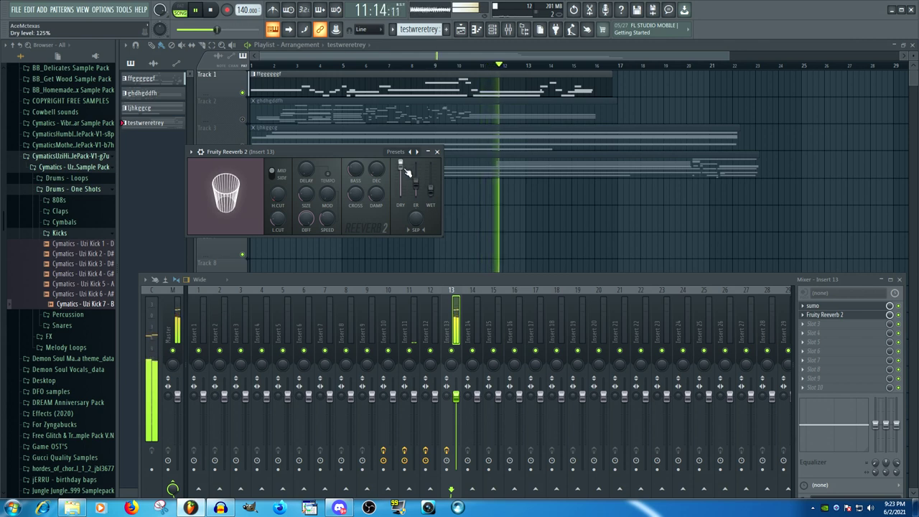
{"action": "left_click_drag", "start_coordinate": [431, 191], "coordinate": [436, 169]}
{"action": "key", "text": "space"}
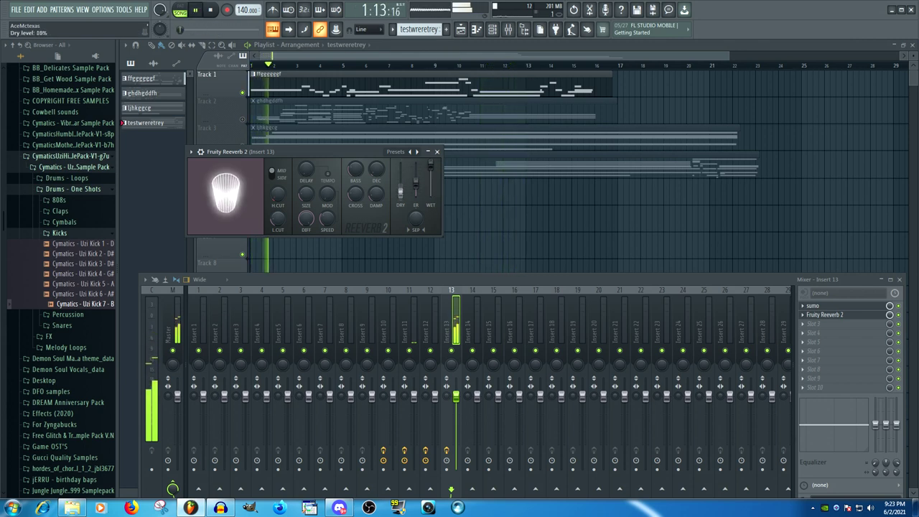
{"action": "key", "text": "space"}
{"action": "key", "text": "space"}
Load CamelCrusher into the third effect slot and Fruity Parametric EQ 2 into the fourth effect slot of Insert 13
{"action": "left_click", "coordinate": [843, 336]}
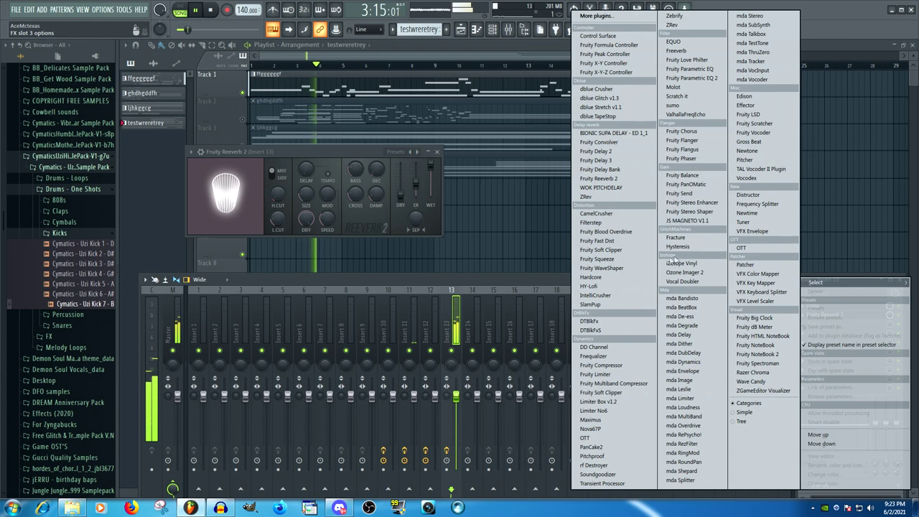
{"action": "left_click", "coordinate": [621, 218]}
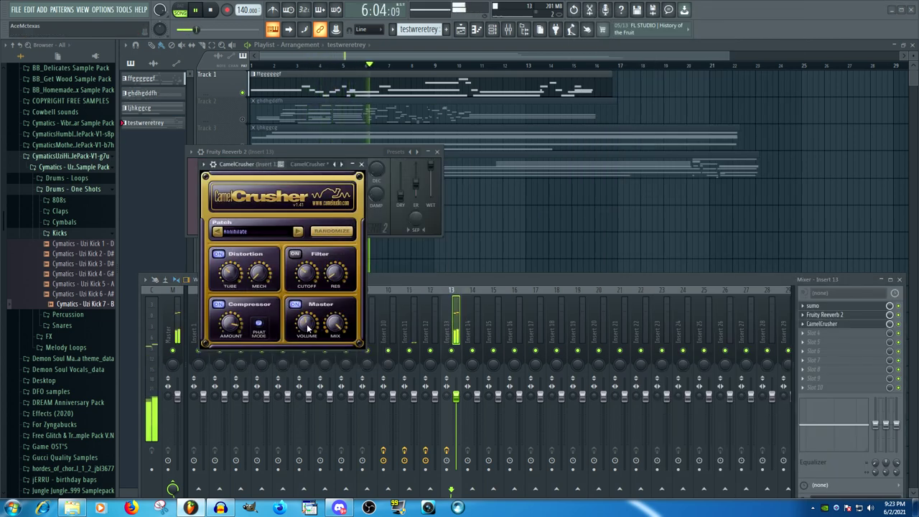
{"action": "left_click", "coordinate": [823, 332]}
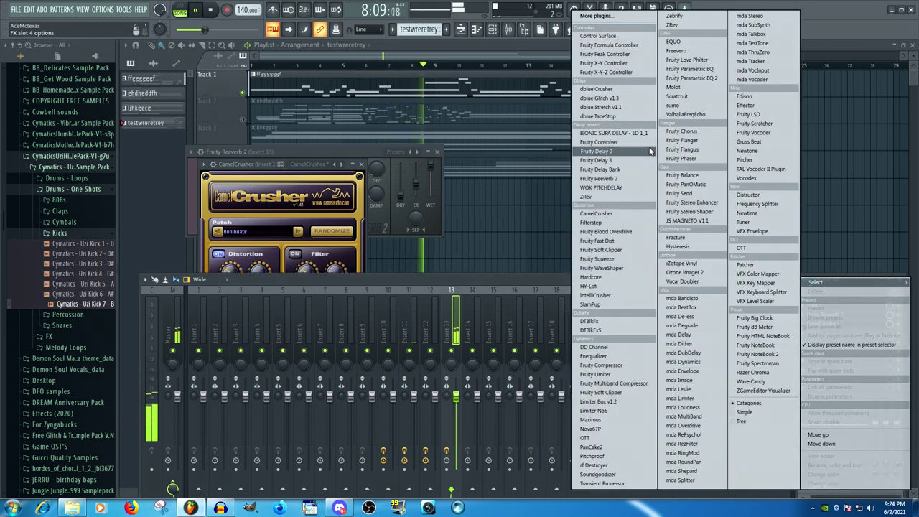
{"action": "left_click", "coordinate": [692, 77]}
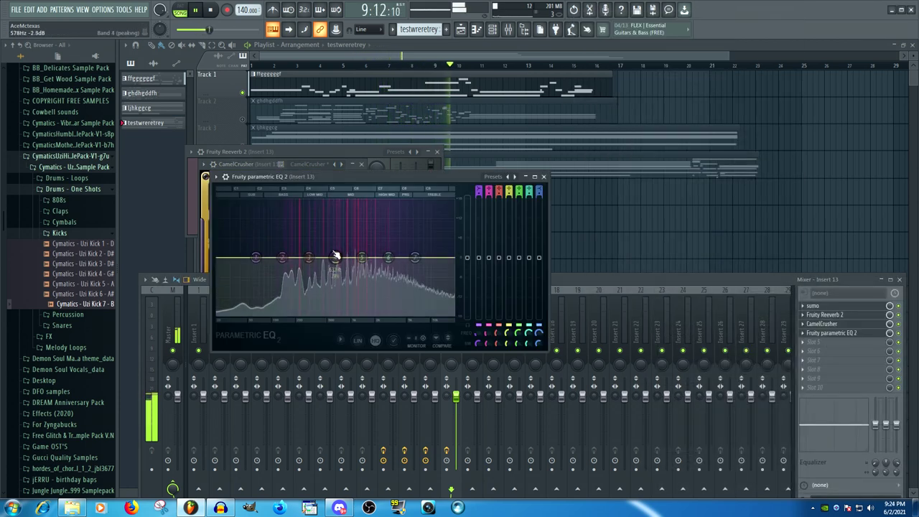
Cut the mids and boost the highs in Parametric EQ 2, and set Insert 13's own peaking equalizer band to 18.0 dB
{"action": "left_click_drag", "start_coordinate": [308, 258], "coordinate": [334, 310]}
{"action": "left_click_drag", "start_coordinate": [388, 257], "coordinate": [415, 199]}
{"action": "left_click_drag", "start_coordinate": [280, 259], "coordinate": [468, 316]}
{"action": "left_click_drag", "start_coordinate": [443, 220], "coordinate": [425, 228]}
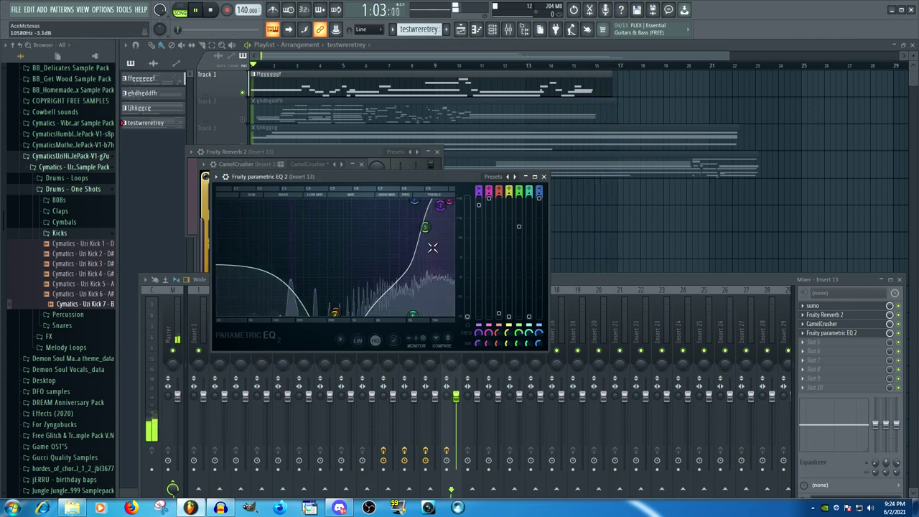
{"action": "left_click_drag", "start_coordinate": [887, 423], "coordinate": [887, 404]}
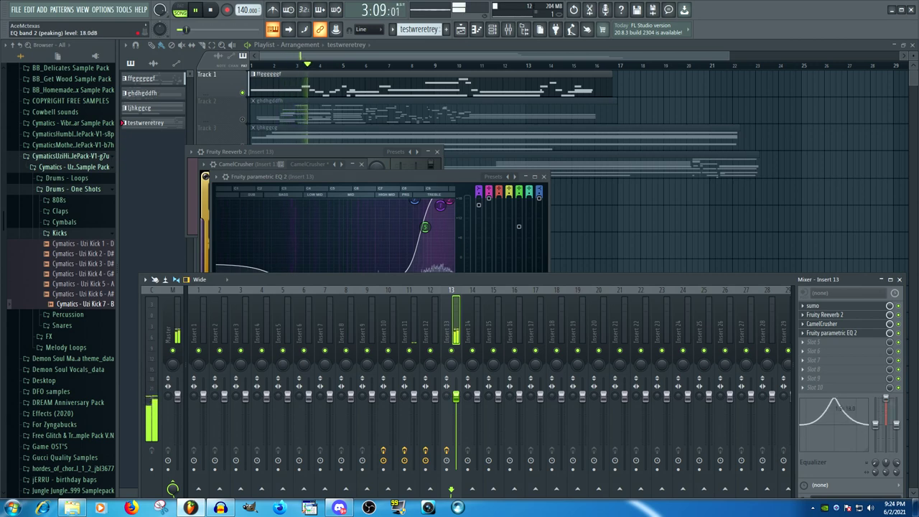
Load Fruity Flanger into both the fifth and sixth effect slots of Insert 13
{"action": "left_click", "coordinate": [821, 347]}
{"action": "left_click", "coordinate": [686, 141]}
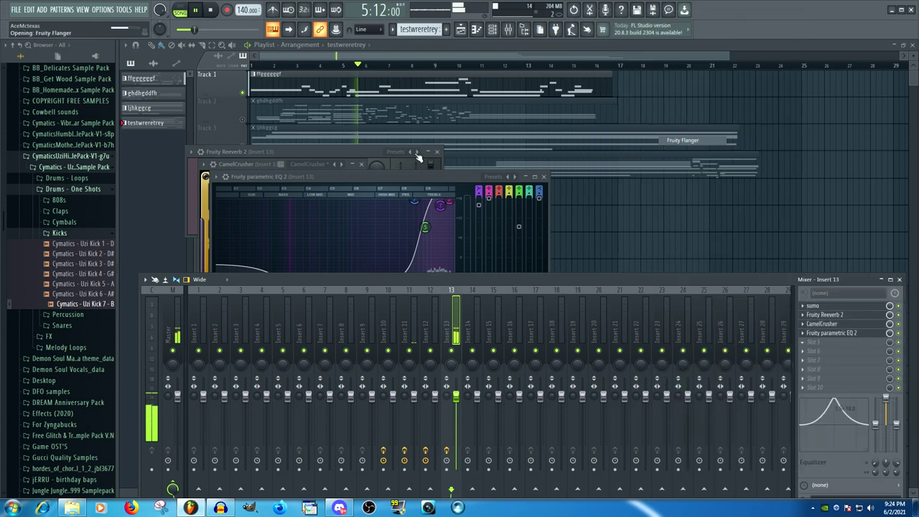
{"action": "left_click", "coordinate": [825, 354]}
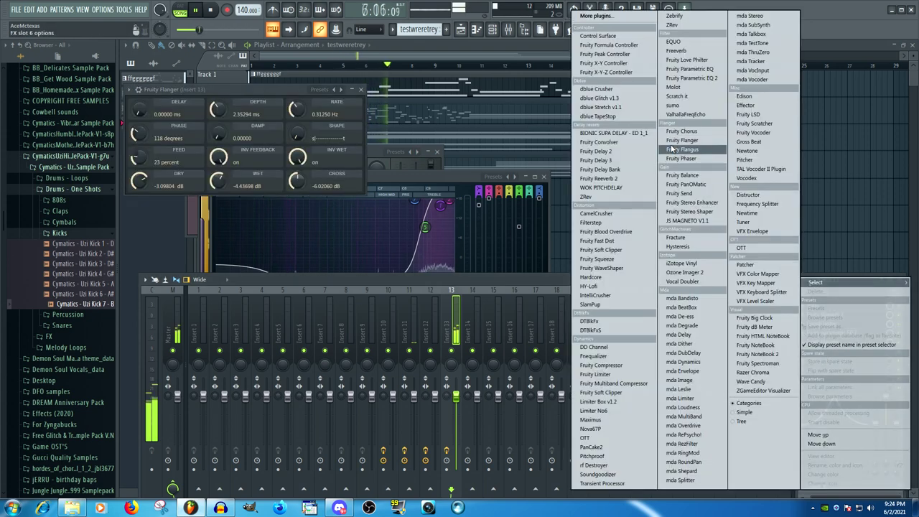
{"action": "left_click", "coordinate": [687, 142]}
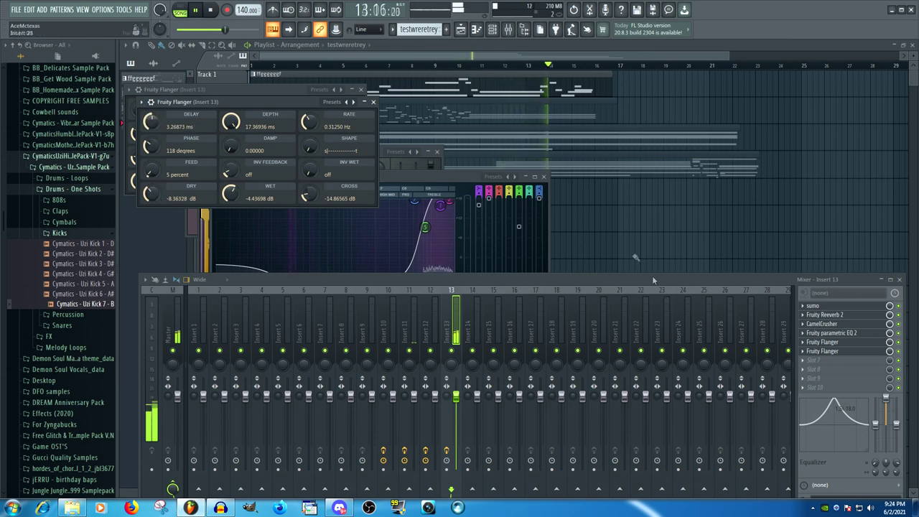
Load Fruity Stereo Enhancer into the seventh effect slot and Fruity Delay Bank into the eighth effect slot of Insert 13
{"action": "left_click", "coordinate": [826, 369]}
{"action": "left_click", "coordinate": [702, 203]}
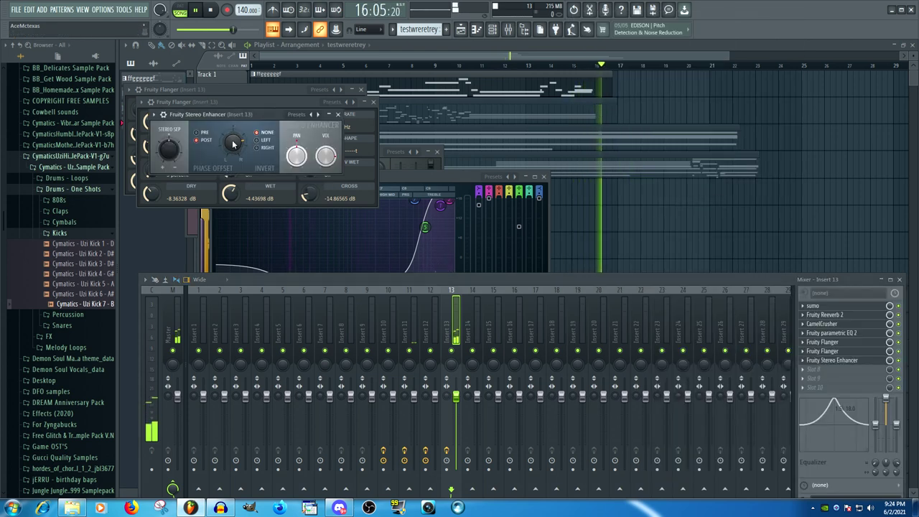
{"action": "left_click", "coordinate": [841, 376]}
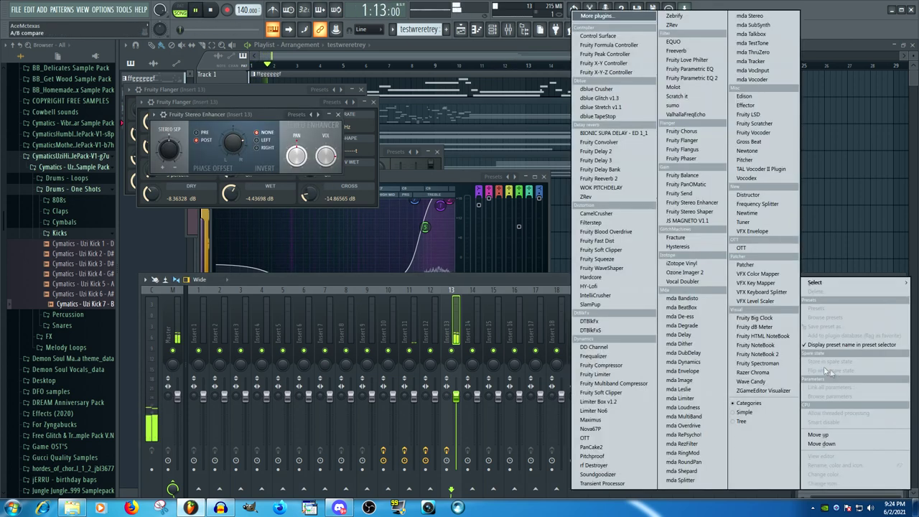
{"action": "left_click", "coordinate": [622, 169]}
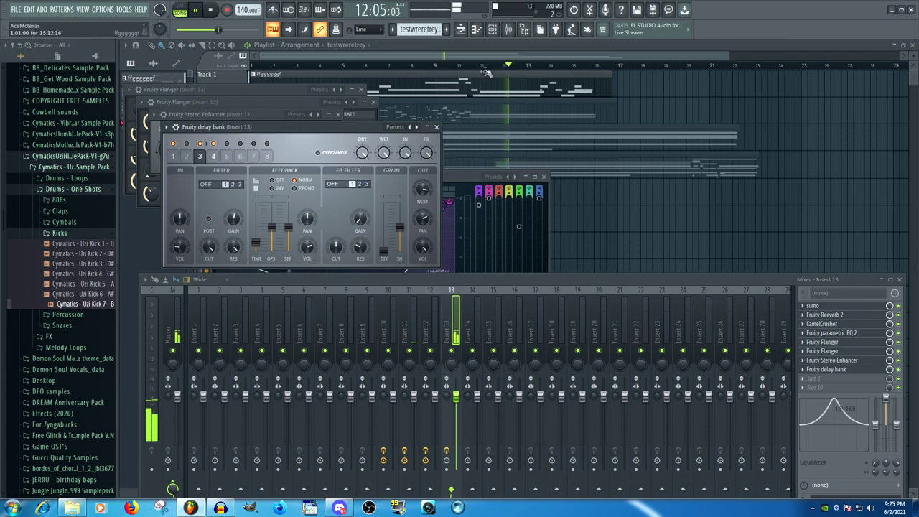
Close all plug-in and mixer windows, stop playback, and unmute playlist Tracks 2, 3 and 4
{"action": "key", "text": "F12"}
{"action": "key", "text": "space"}
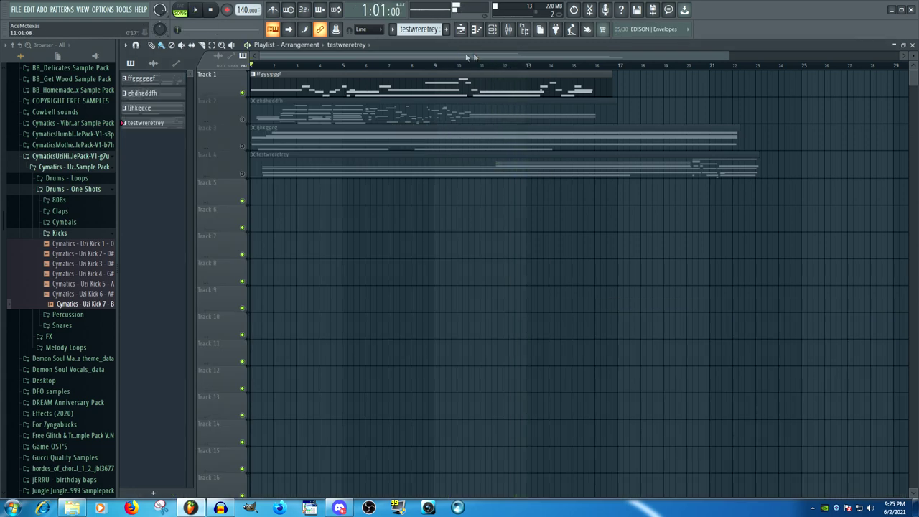
{"action": "left_click", "coordinate": [242, 120]}
{"action": "left_click", "coordinate": [243, 147]}
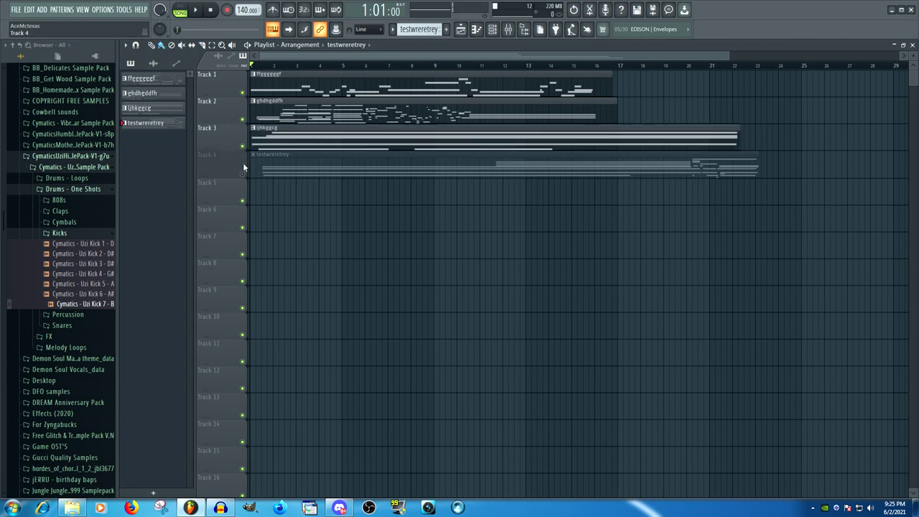
{"action": "left_click", "coordinate": [242, 173]}
Open the mixer and audition all four tracks together from the start of the song
{"action": "left_click", "coordinate": [509, 29]}
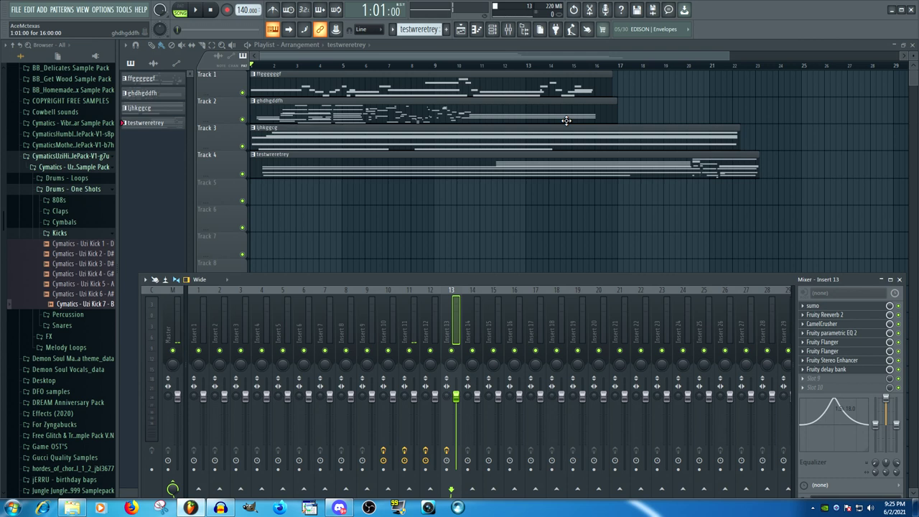
{"action": "key", "text": "space"}
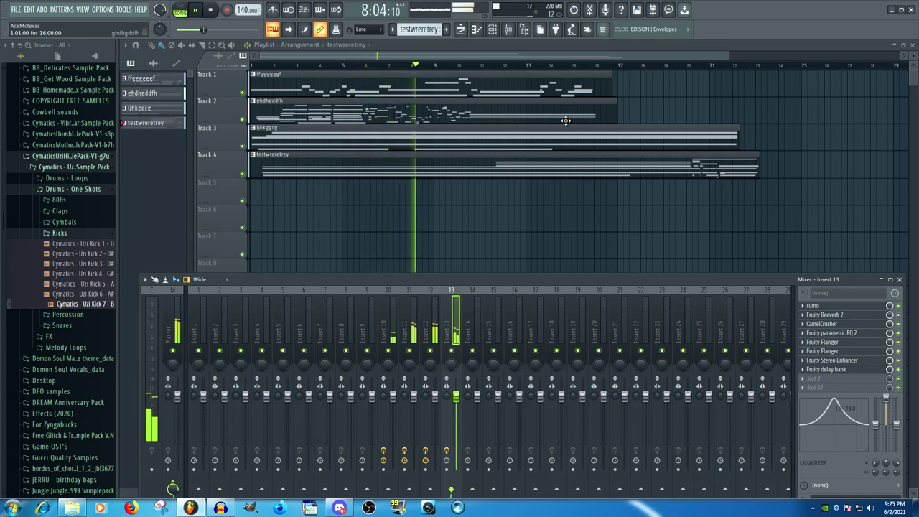
{"action": "key", "text": "space"}
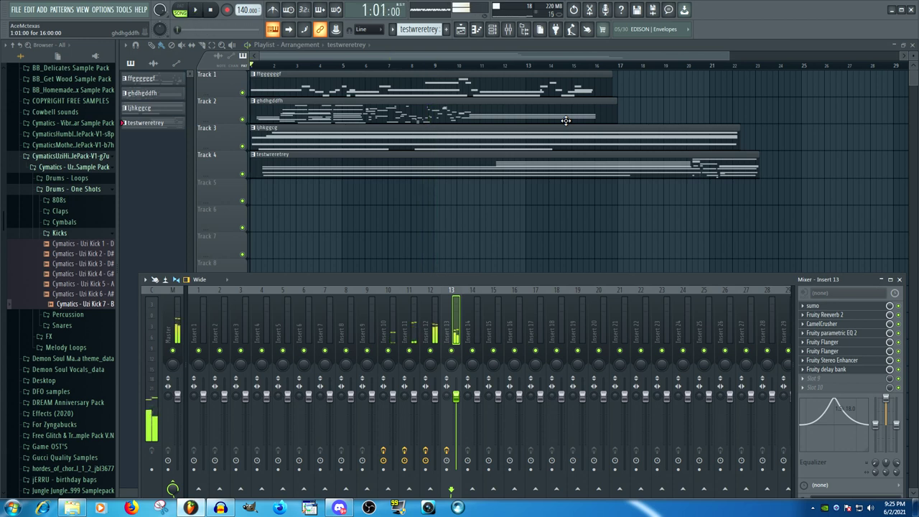
Select the Master mixer track, move all four playlist pattern clips down to Tracks 3 to 6, and deselect them
{"action": "left_click", "coordinate": [181, 336]}
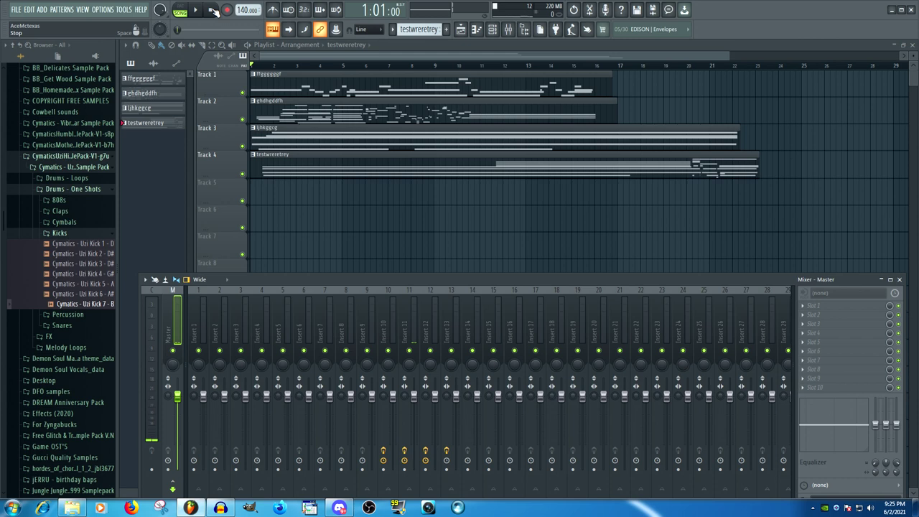
{"action": "key", "text": "F9"}
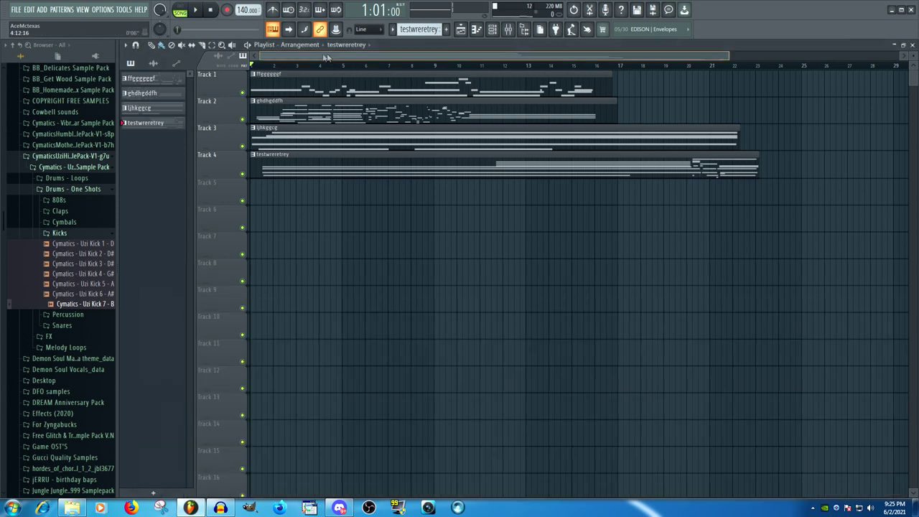
{"action": "left_click_drag", "start_coordinate": [796, 123], "coordinate": [349, 211]}
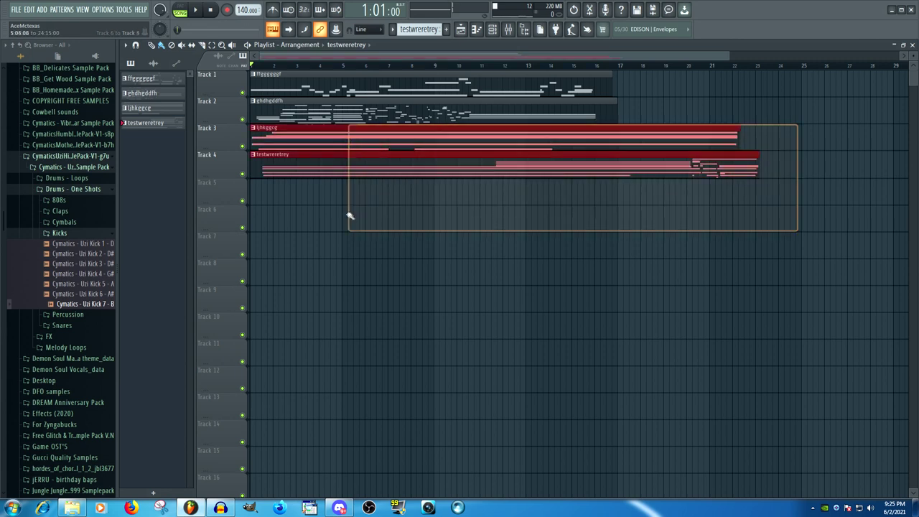
{"action": "key", "text": "ctrl+a"}
{"action": "left_click_drag", "start_coordinate": [394, 94], "coordinate": [297, 142]}
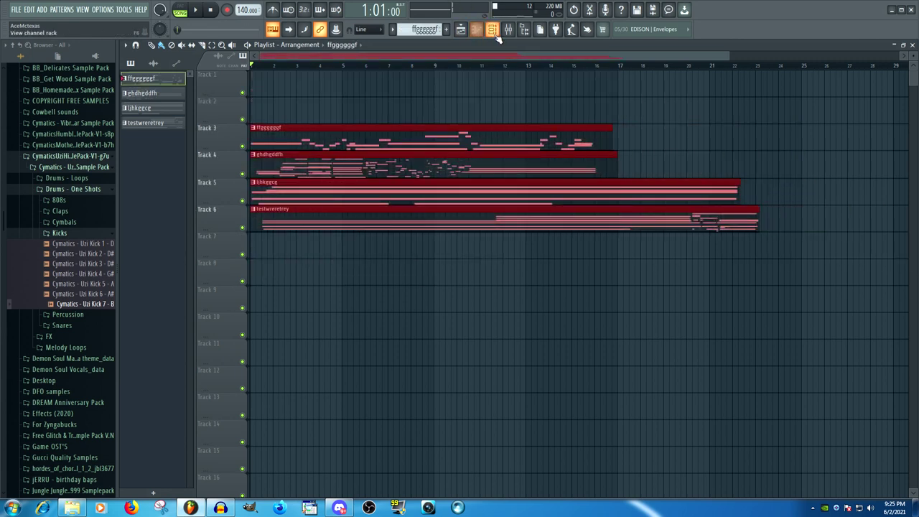
{"action": "left_click", "coordinate": [495, 34]}
{"action": "left_click", "coordinate": [509, 28]}
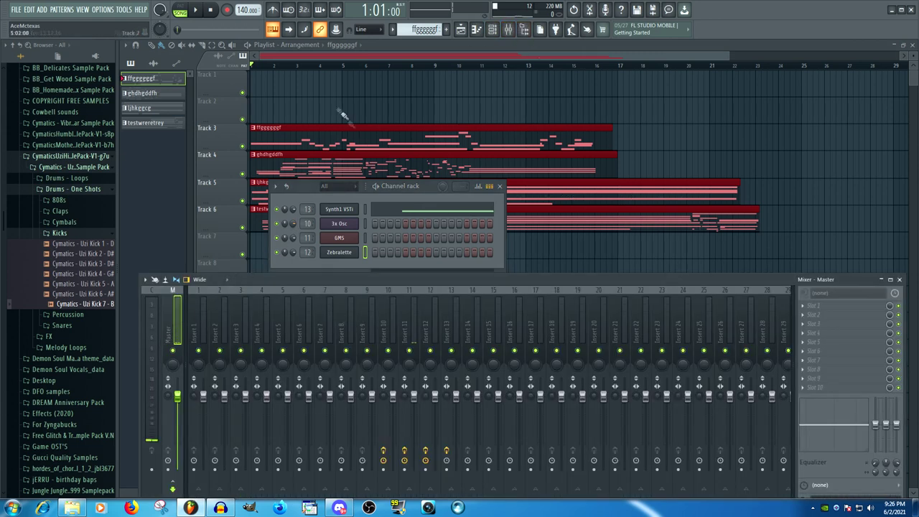
{"action": "left_click", "coordinate": [721, 110]}
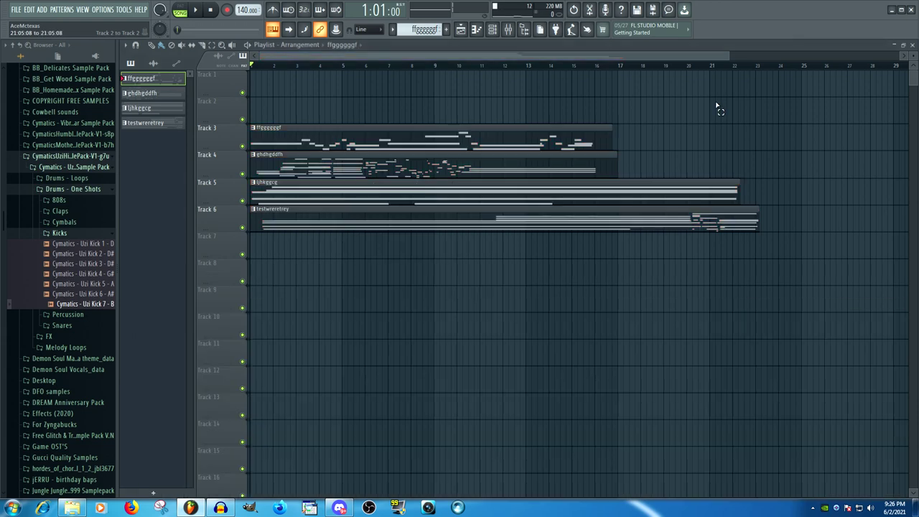
Open the mixer and load Fruity Parametric EQ 2 into the first effect slot of the Master track
{"action": "left_click", "coordinate": [507, 29]}
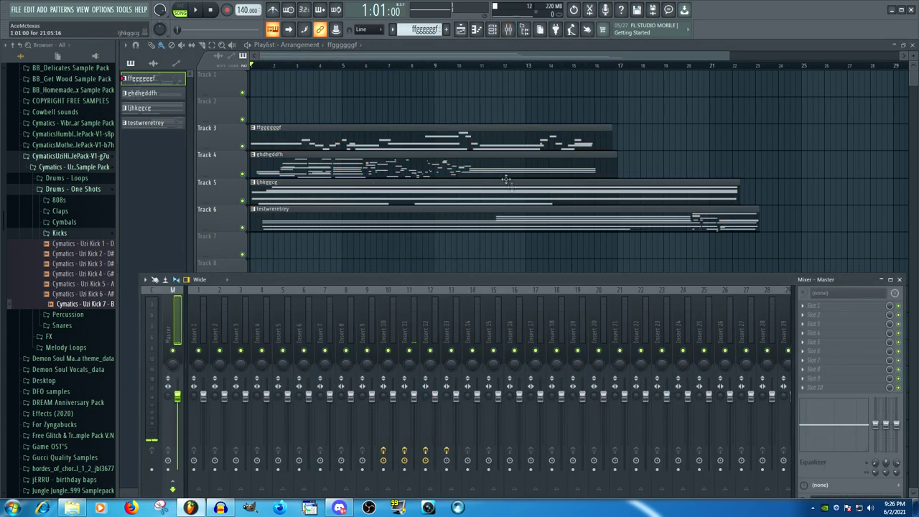
{"action": "left_click", "coordinate": [818, 306]}
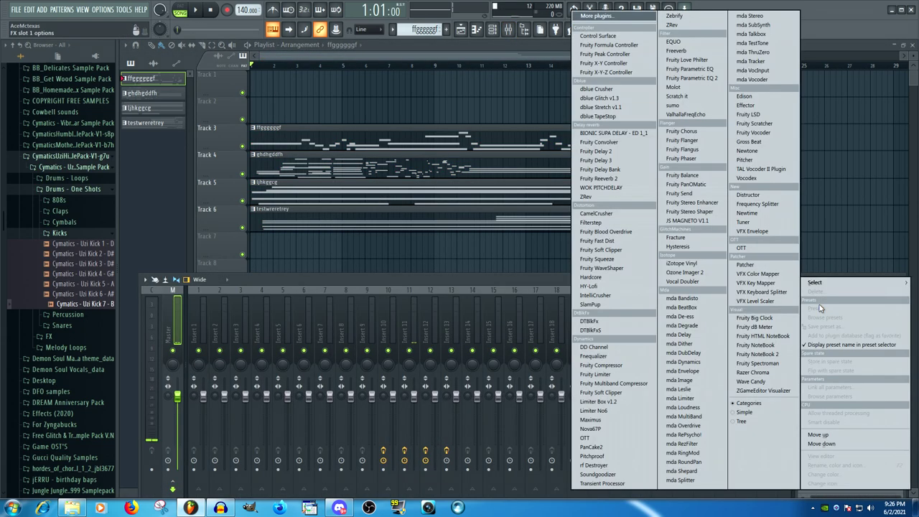
{"action": "left_click", "coordinate": [692, 77]}
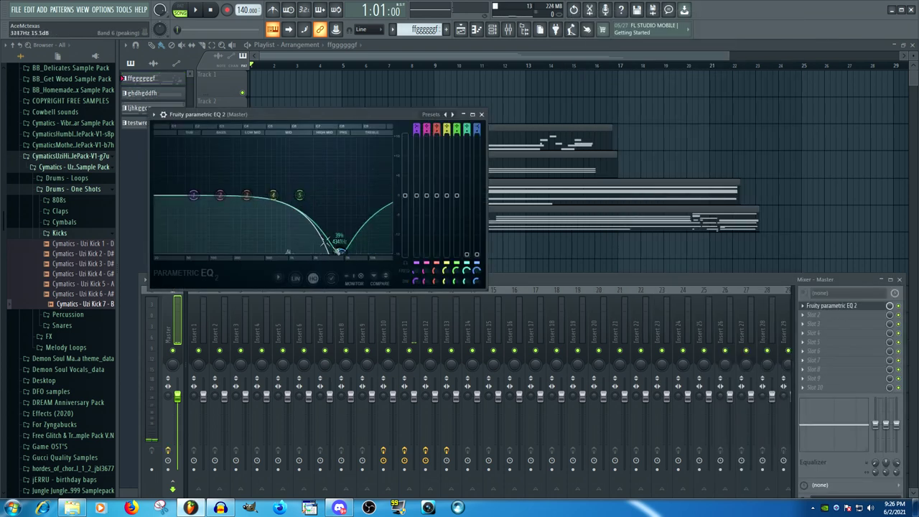
Shape the Master EQ by raising band 4 to the maximum, lifting band 3 slightly, and placing band 5 just above the high-end roll-off
{"action": "left_click_drag", "start_coordinate": [299, 199], "coordinate": [323, 140]}
{"action": "left_click_drag", "start_coordinate": [273, 196], "coordinate": [267, 149]}
{"action": "left_click_drag", "start_coordinate": [326, 137], "coordinate": [311, 190]}
{"action": "left_click_drag", "start_coordinate": [267, 169], "coordinate": [273, 155]}
{"action": "mouse_move", "coordinate": [246, 195]}
{"action": "left_mouse_down"}
{"action": "mouse_move", "coordinate": [250, 171]}
{"action": "mouse_move", "coordinate": [253, 187]}
{"action": "left_mouse_up"}
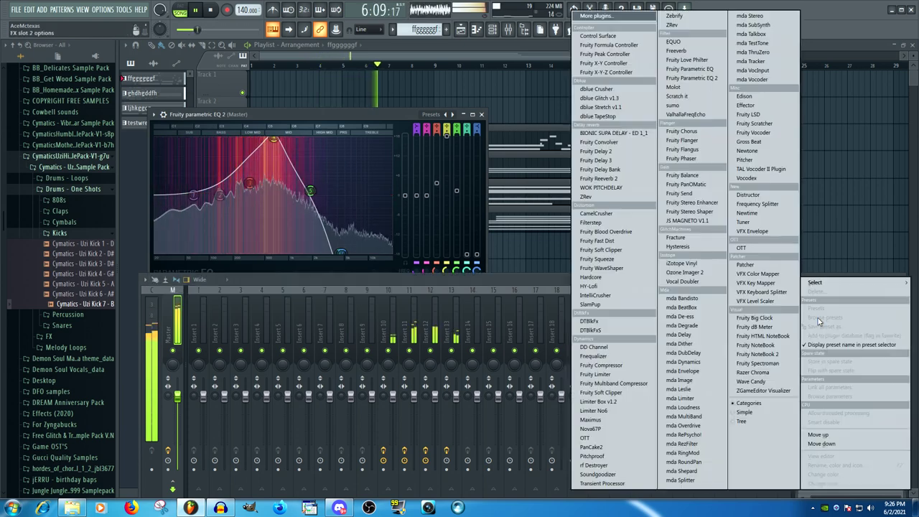
Load CamelCrusher into the second effect slot of the Master track
{"action": "left_click", "coordinate": [815, 315]}
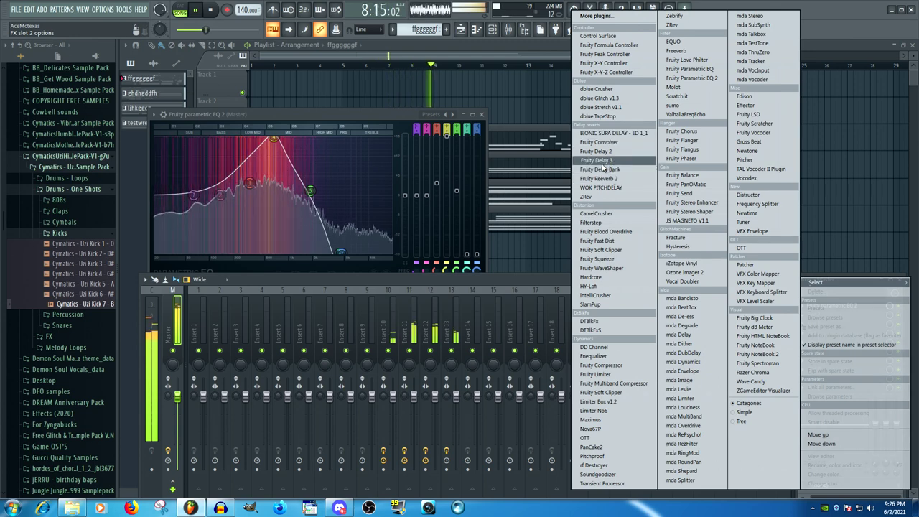
{"action": "left_click", "coordinate": [597, 213]}
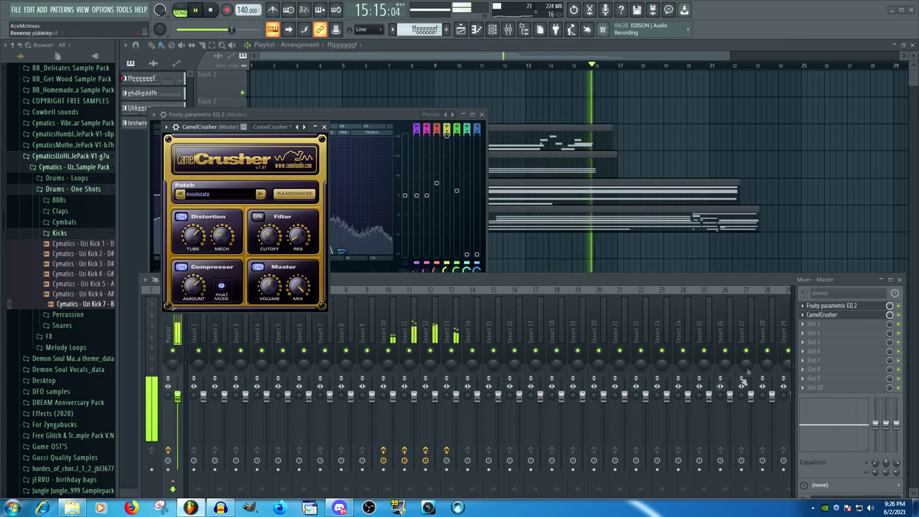
{"action": "left_click", "coordinate": [819, 324]}
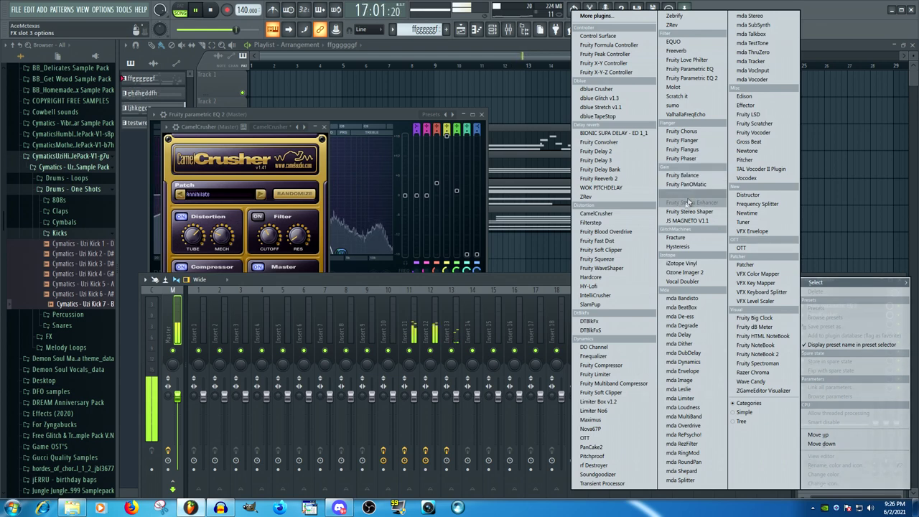
{"action": "left_click", "coordinate": [680, 159]}
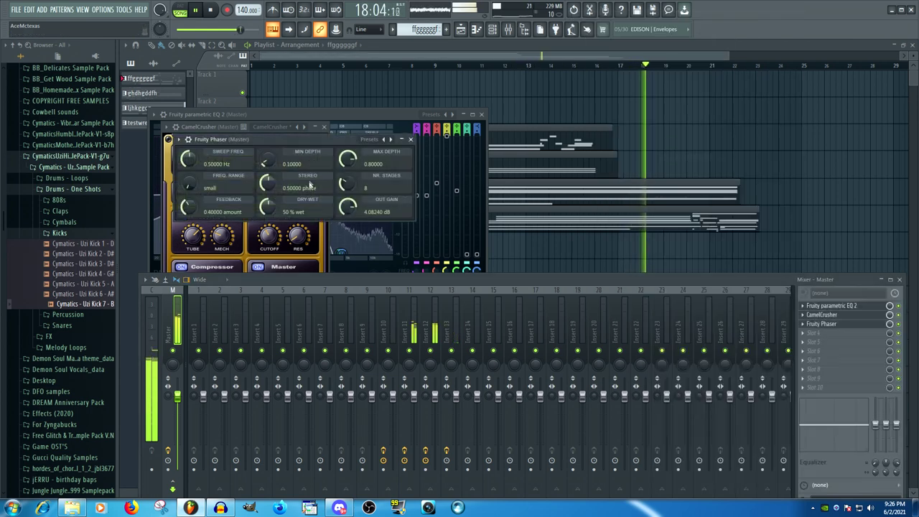
{"action": "left_click", "coordinate": [826, 324]}
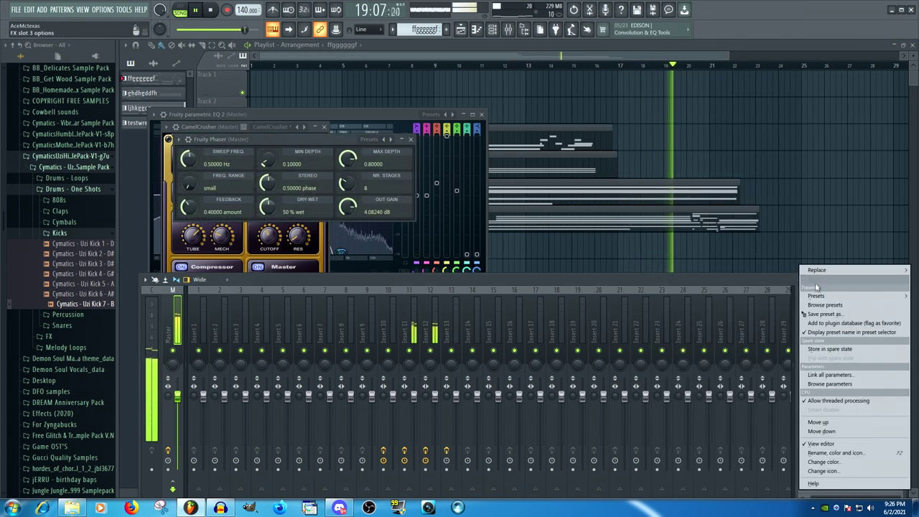
{"action": "left_click", "coordinate": [826, 280]}
{"action": "left_click", "coordinate": [507, 286]}
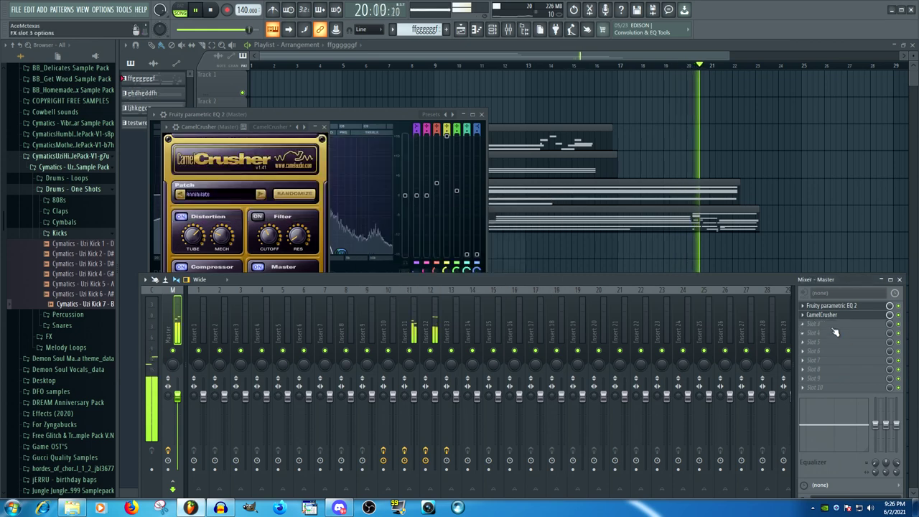
Load OTT into the third effect slot and Fruity Delay 3 into the fourth effect slot of the Master track
{"action": "left_click", "coordinate": [821, 324]}
{"action": "left_click", "coordinate": [741, 249]}
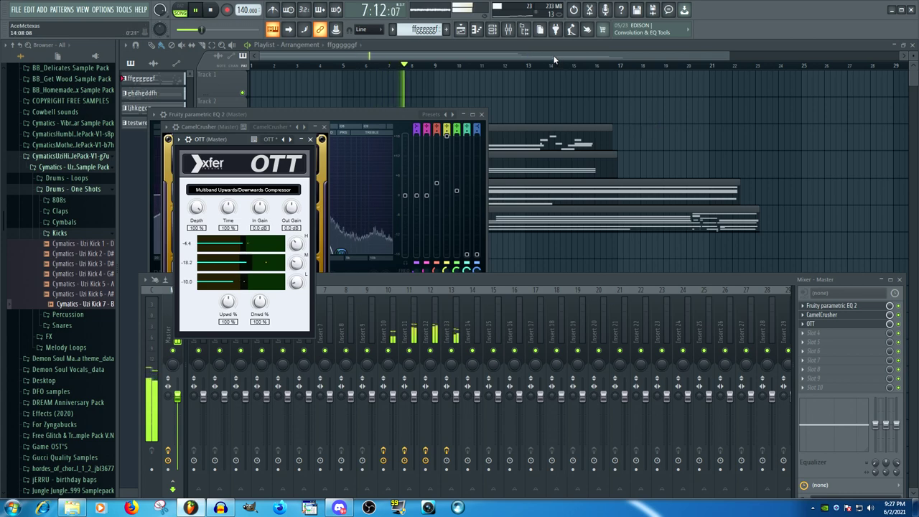
{"action": "left_click", "coordinate": [815, 337]}
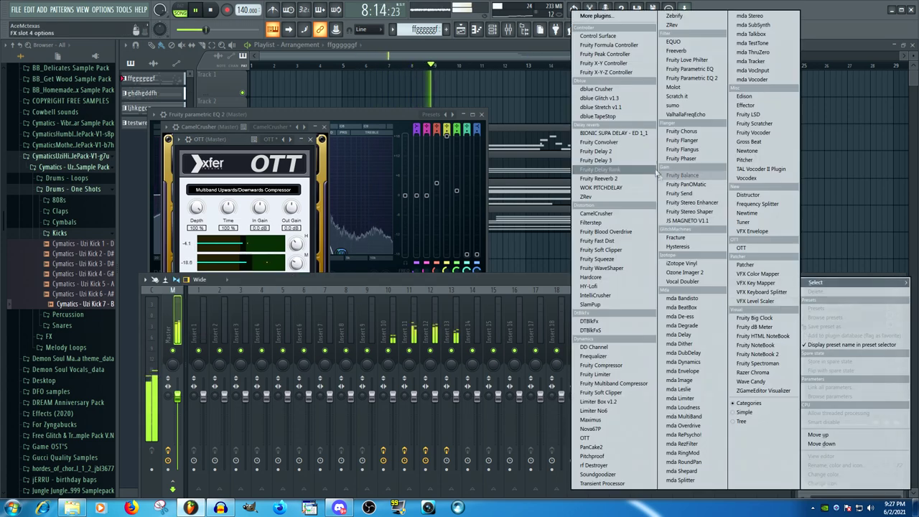
{"action": "left_click", "coordinate": [607, 161]}
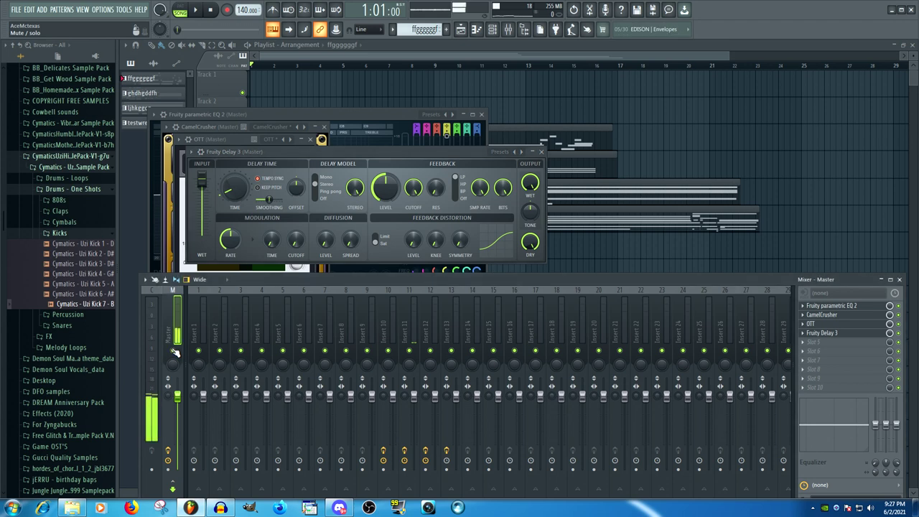
Trim the silent starts of the playlist clips on Tracks 6 and 4, align both to bar 1, and stop playback
{"action": "left_click", "coordinate": [293, 54]}
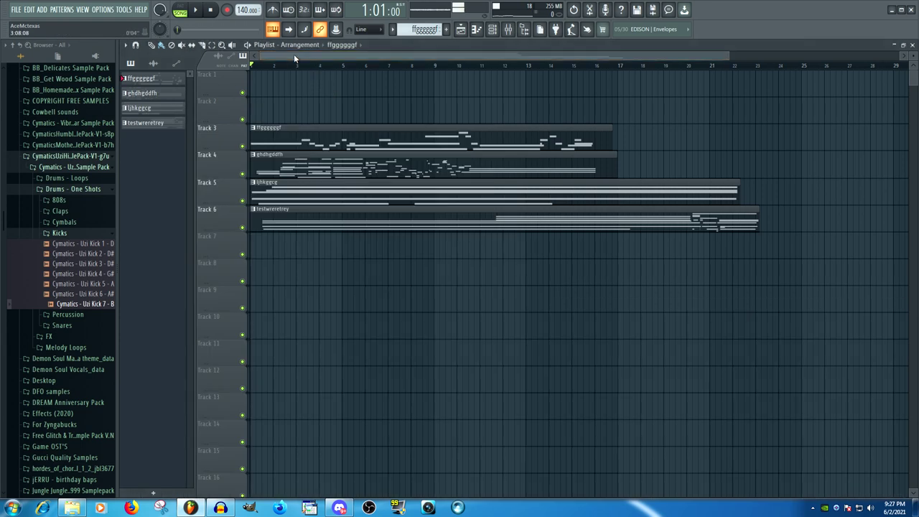
{"action": "key", "text": "space"}
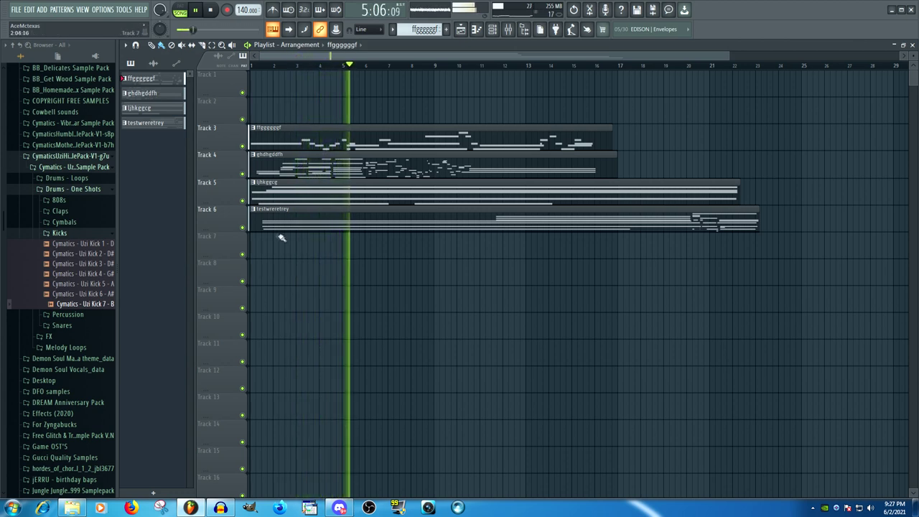
{"action": "left_click_drag", "start_coordinate": [250, 221], "coordinate": [251, 220]}
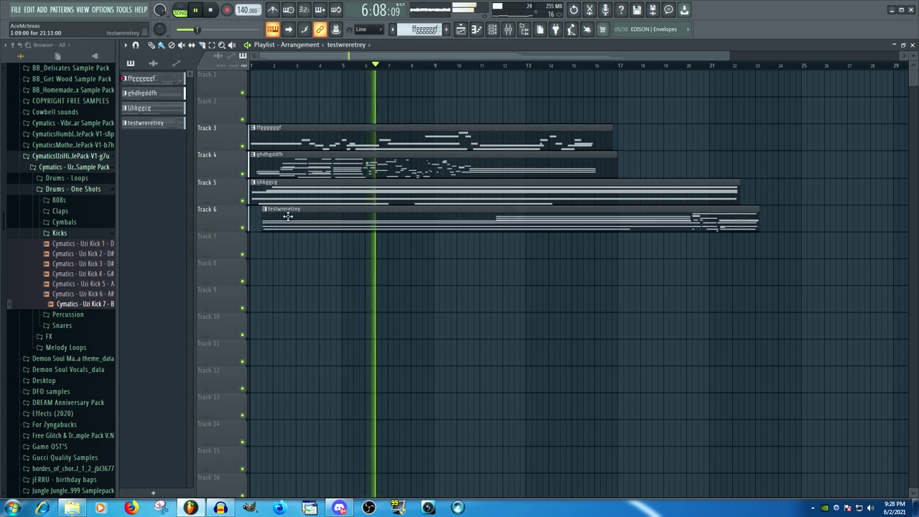
{"action": "left_click_drag", "start_coordinate": [257, 161], "coordinate": [251, 161]}
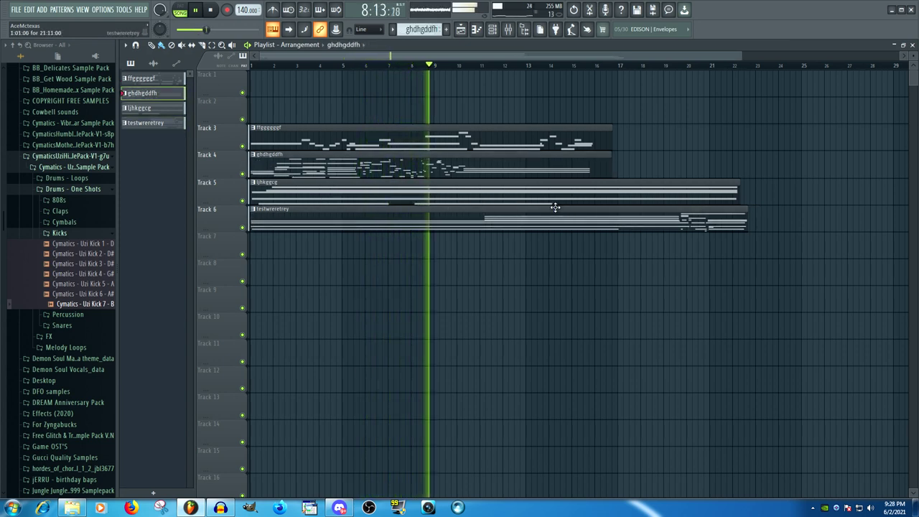
{"action": "key", "text": "space"}
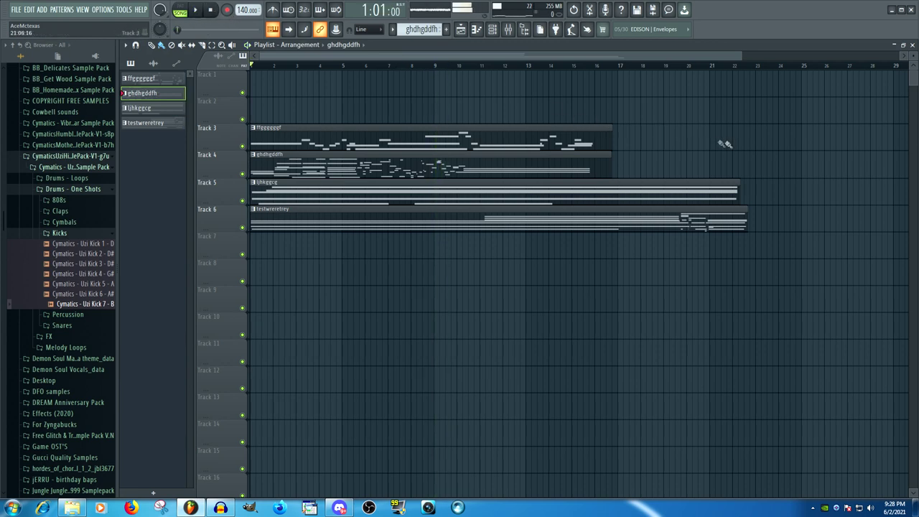
Place all four clips on Tracks 6 to 9 with a duplicate set directly after the longest clip, and deselect them
{"action": "left_click_drag", "start_coordinate": [760, 125], "coordinate": [480, 230]}
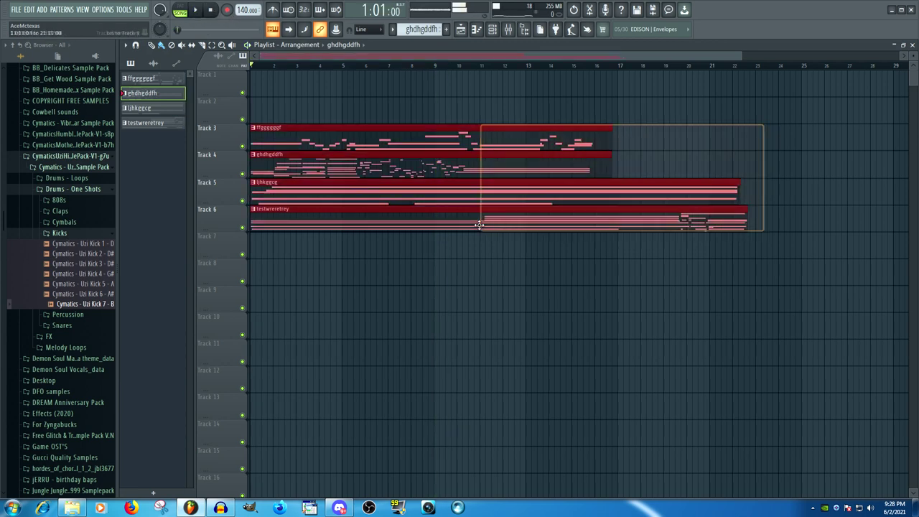
{"action": "left_click_drag", "start_coordinate": [448, 152], "coordinate": [855, 220]}
{"action": "left_click", "coordinate": [645, 91]}
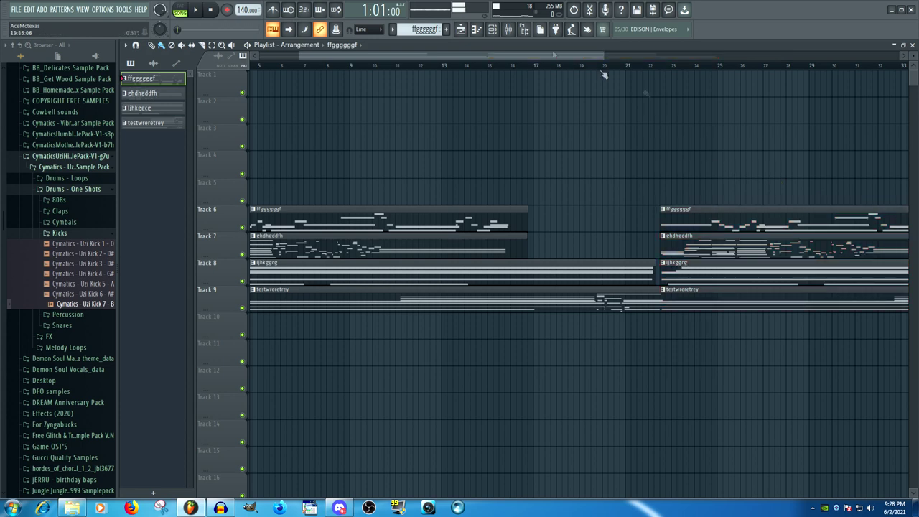
Shift the second clips on Tracks 6 and 7 earlier so they follow the first ones around bar 17
{"action": "left_click_drag", "start_coordinate": [491, 54], "coordinate": [610, 55]}
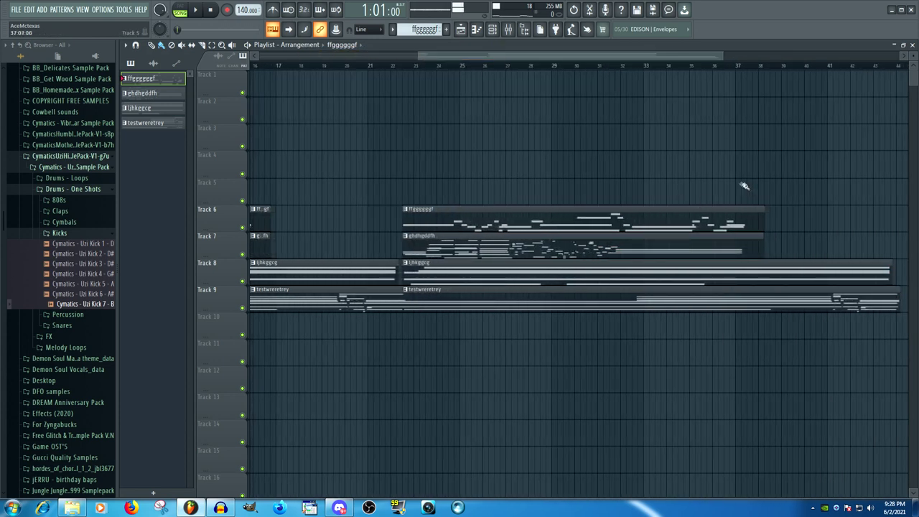
{"action": "left_click_drag", "start_coordinate": [761, 181], "coordinate": [709, 232]}
{"action": "left_click_drag", "start_coordinate": [609, 233], "coordinate": [497, 226]}
{"action": "left_click_drag", "start_coordinate": [495, 56], "coordinate": [447, 57]}
{"action": "left_click", "coordinate": [467, 66]}
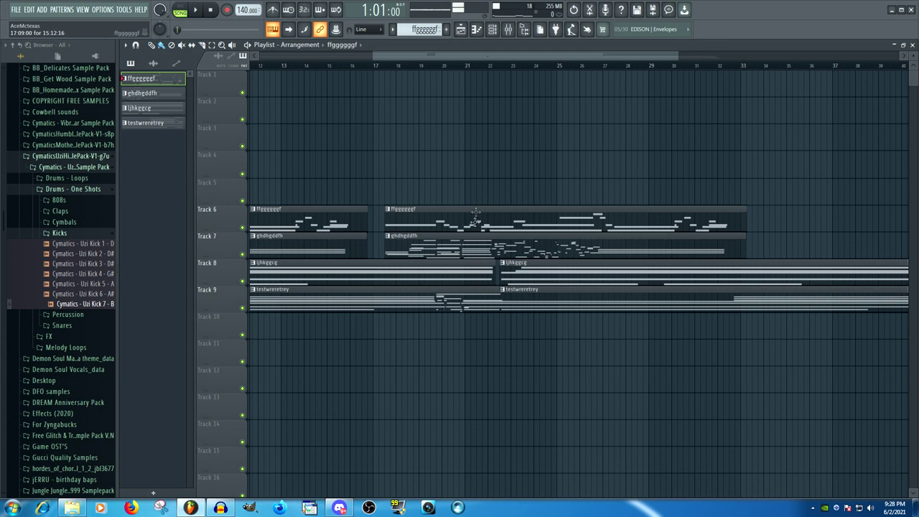
Add a third copy of the ghdhgddfh clip on Track 7, starting just after bar 33
{"action": "left_click_drag", "start_coordinate": [456, 248], "coordinate": [834, 256]}
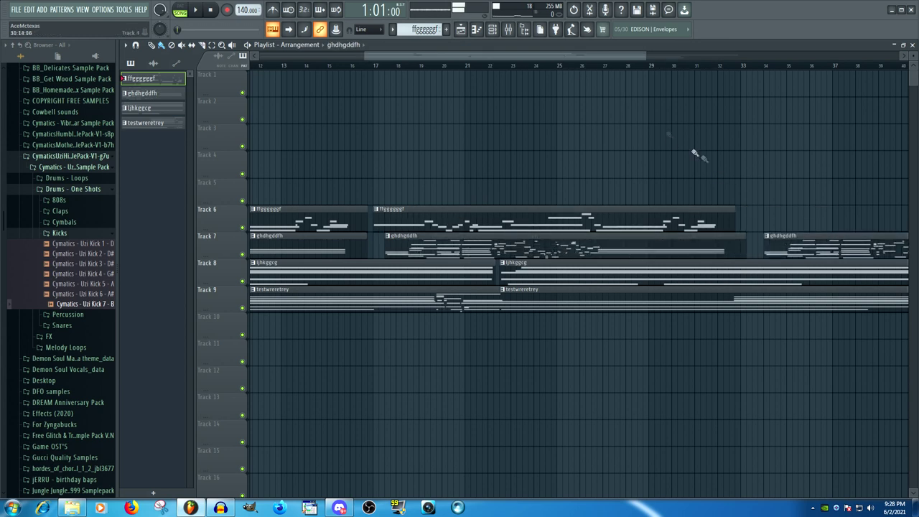
{"action": "scroll", "coordinate": [602, 65], "scroll_direction": "right", "scroll_amount": 5}
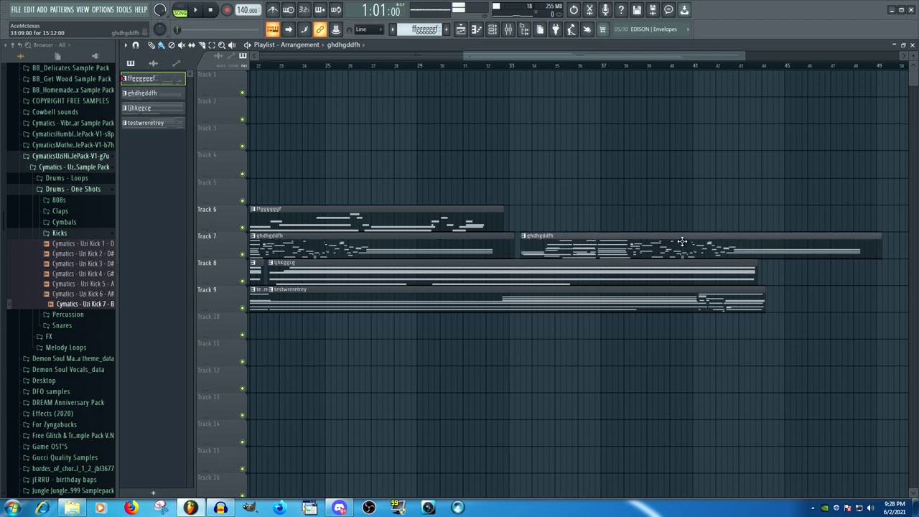
{"action": "left_click_drag", "start_coordinate": [599, 55], "coordinate": [295, 92]}
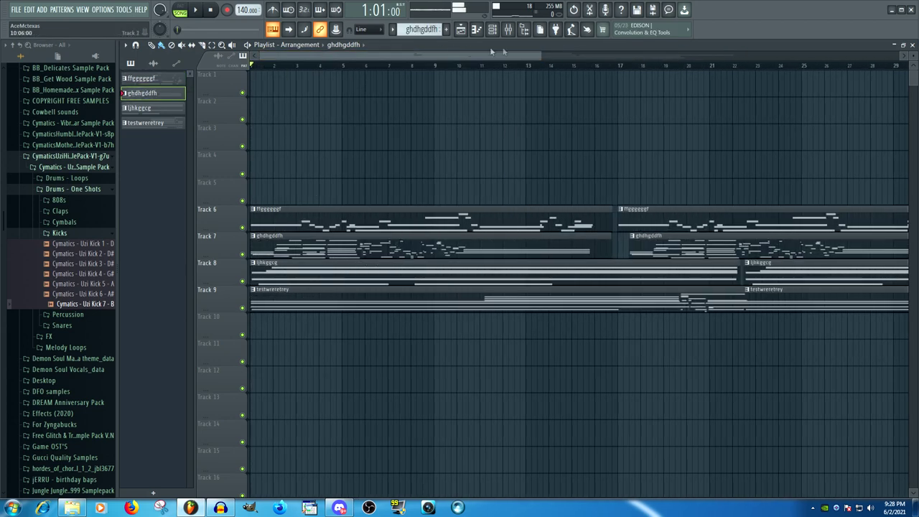
Create an automation clip for the Master volume on Track 10 and shape a fade-in over about the first bar
{"action": "left_click", "coordinate": [516, 32]}
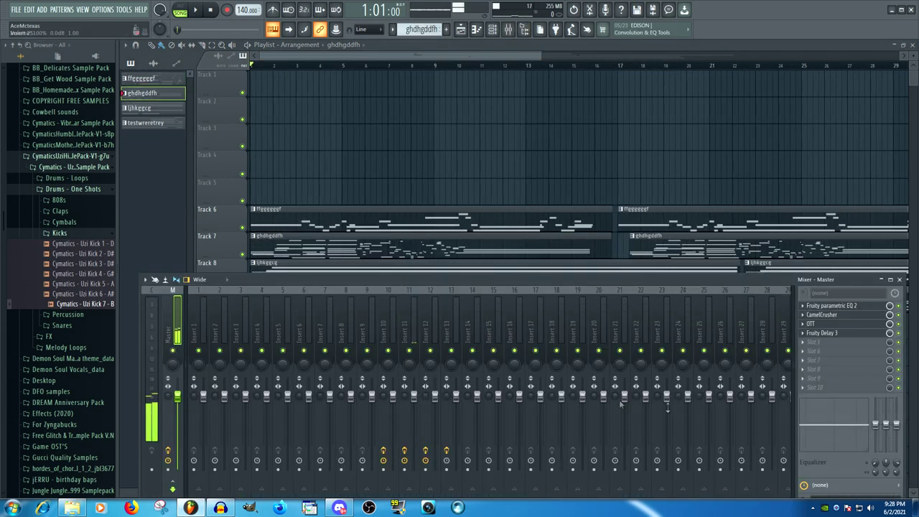
{"action": "right_click", "coordinate": [179, 398]}
{"action": "left_click", "coordinate": [216, 414]}
{"action": "left_click_drag", "start_coordinate": [394, 75], "coordinate": [280, 325]}
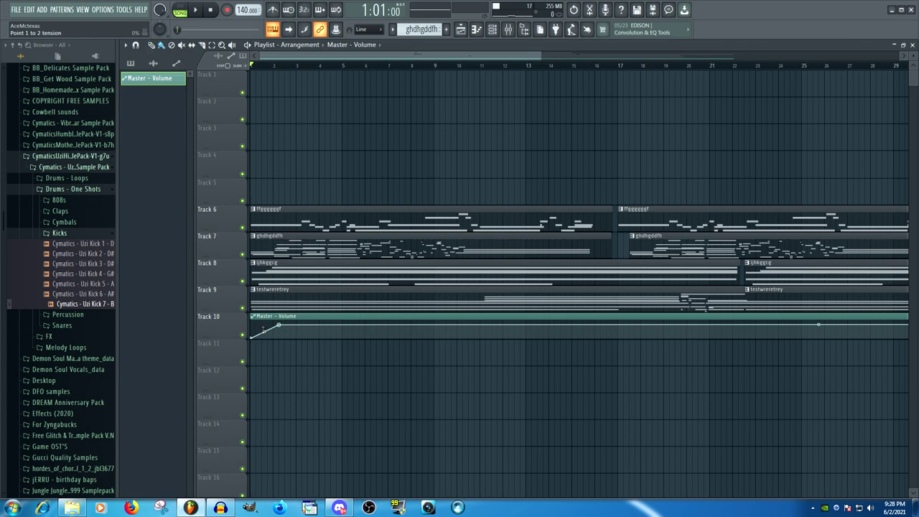
Shape a curved fade-out at the end of the Master volume automation and trim the end of the last ghdhgddfh clip on Track 7
{"action": "left_click_drag", "start_coordinate": [503, 55], "coordinate": [812, 108]}
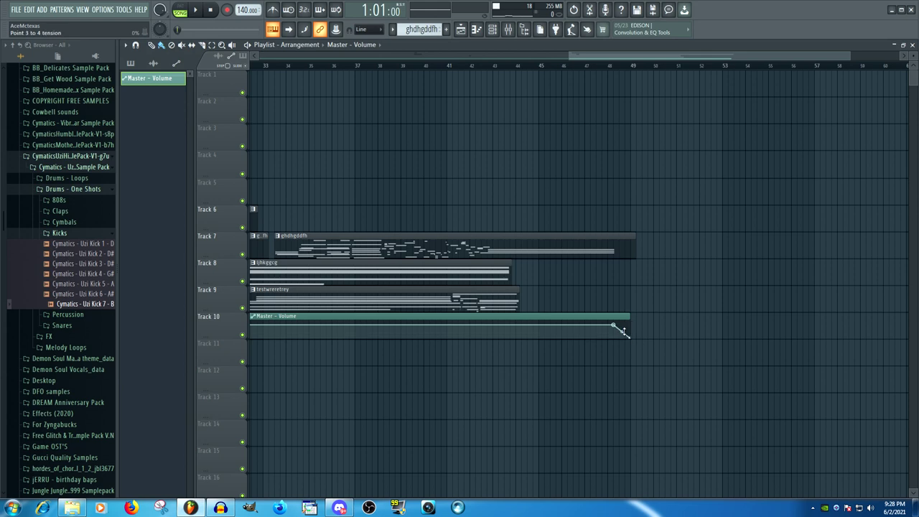
{"action": "left_click_drag", "start_coordinate": [635, 241], "coordinate": [620, 241]}
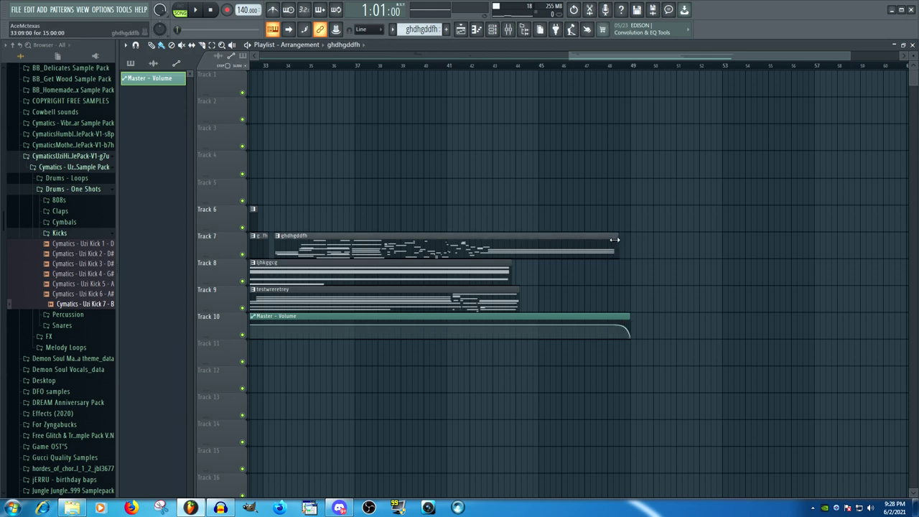
Play the full arrangement from the start through the closing fade-out around bar 48, and stop playback
{"action": "key", "text": "space"}
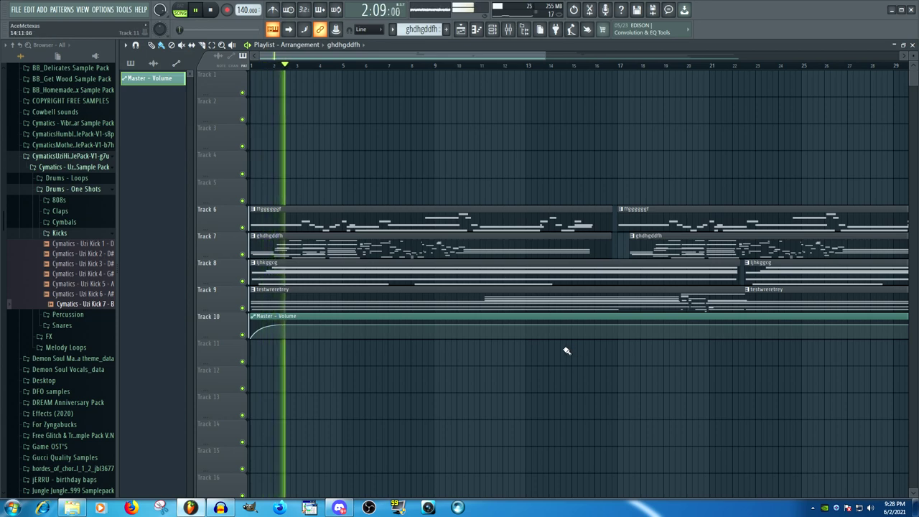
{"action": "scroll", "coordinate": [566, 350], "scroll_direction": "down", "scroll_amount": 4}
{"action": "scroll", "coordinate": [563, 351], "scroll_direction": "down", "scroll_amount": 1}
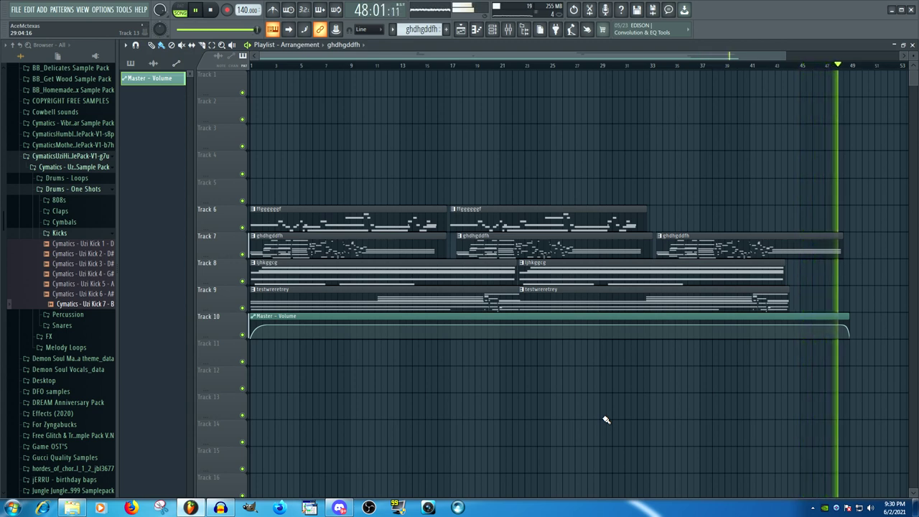
{"action": "left_click", "coordinate": [210, 10]}
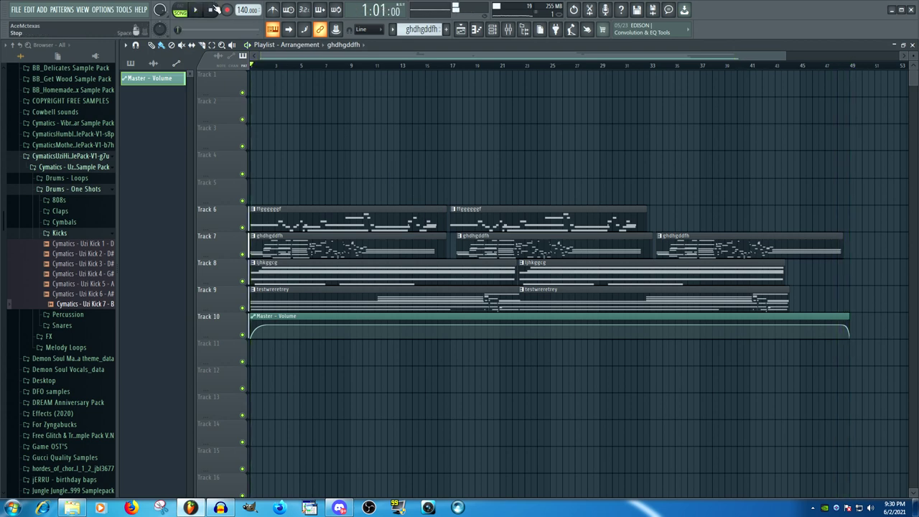